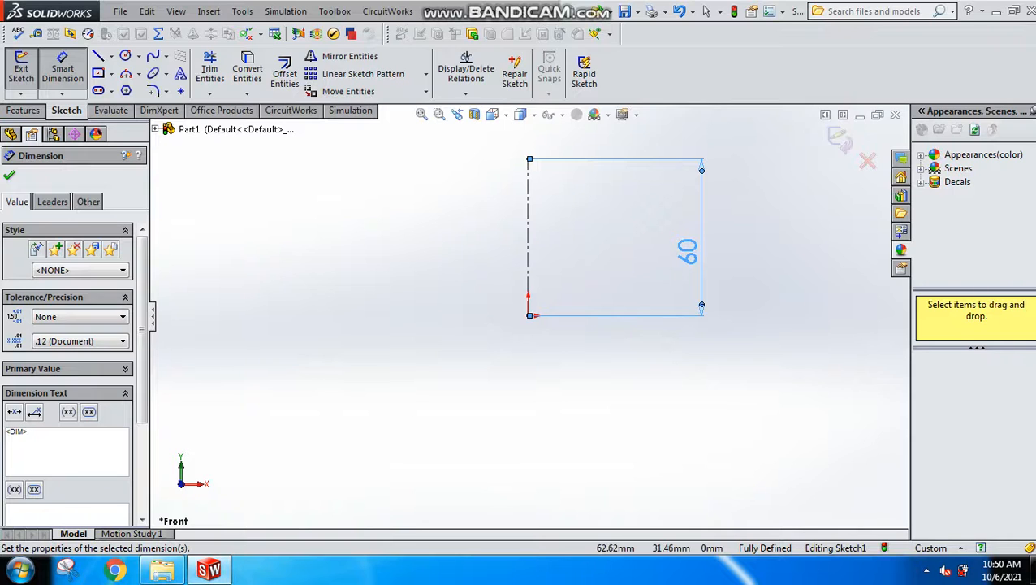
Set the vertical centerline's length to 80 mm
{"action": "double_click", "coordinate": [687, 254]}
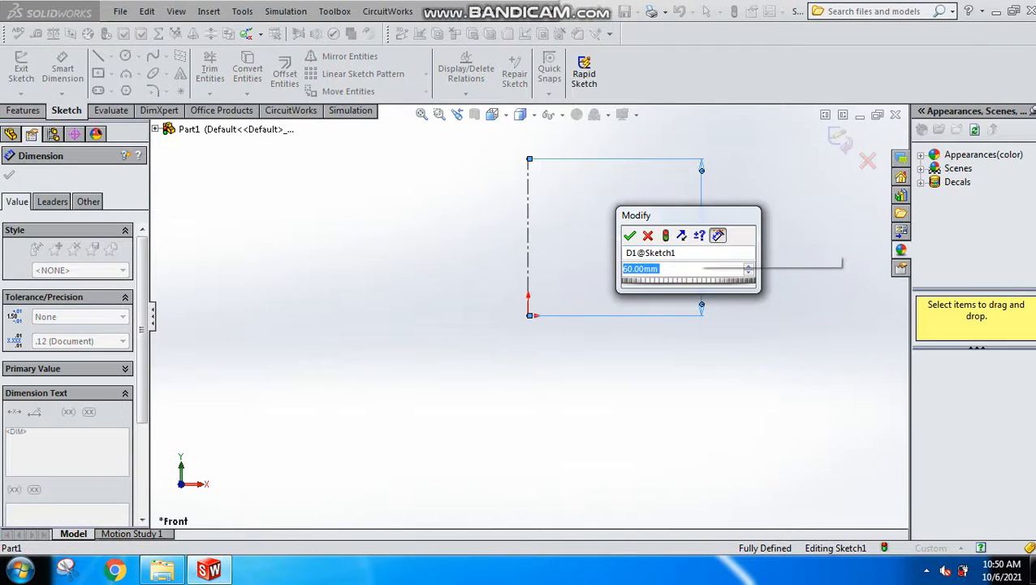
{"action": "type", "text": "80"}
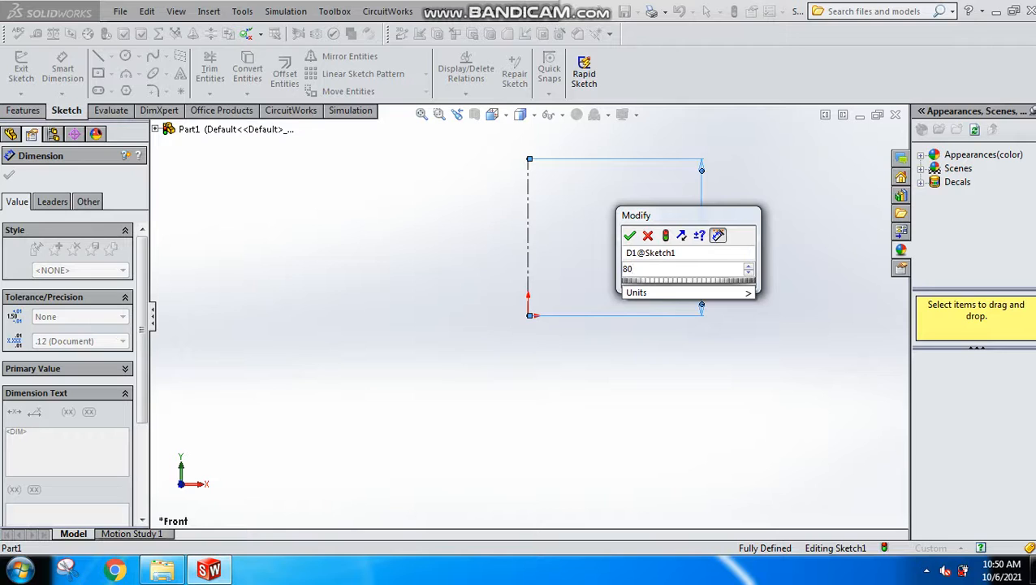
{"action": "key", "text": "Return"}
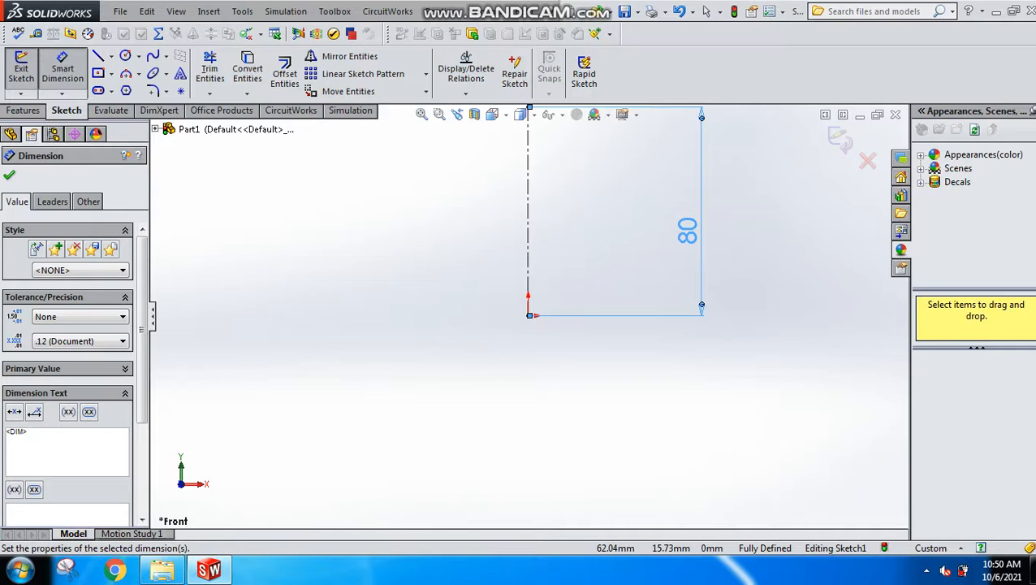
Set the length dimension of the vertical centerline to 100 mm
{"action": "double_click", "coordinate": [688, 232]}
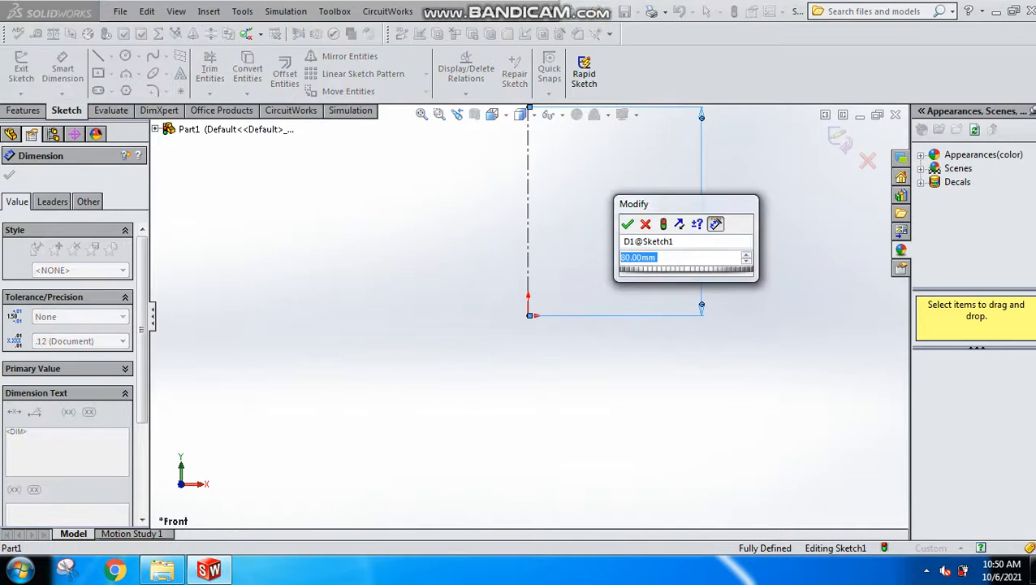
{"action": "type", "text": "100"}
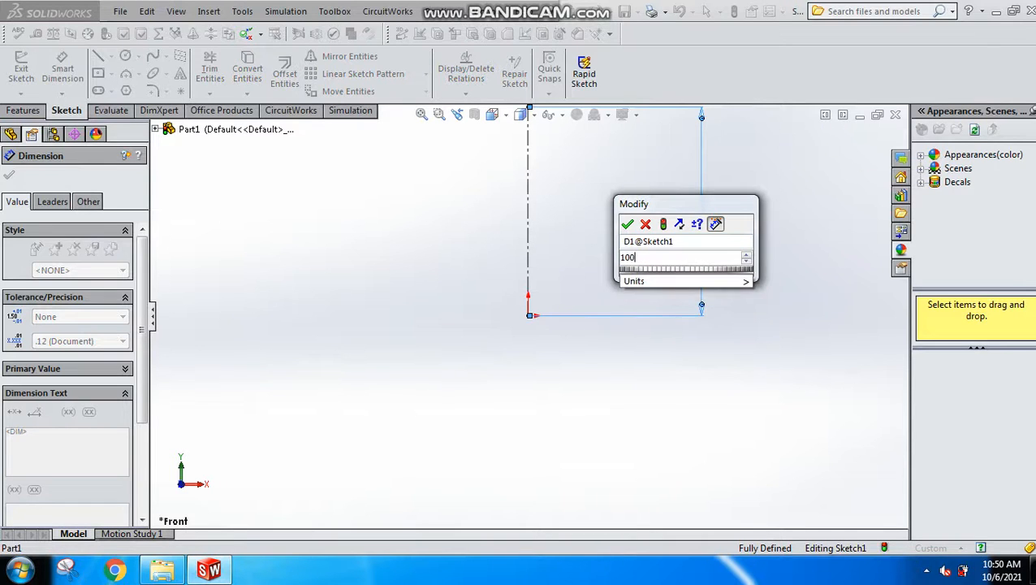
{"action": "key", "text": "Return"}
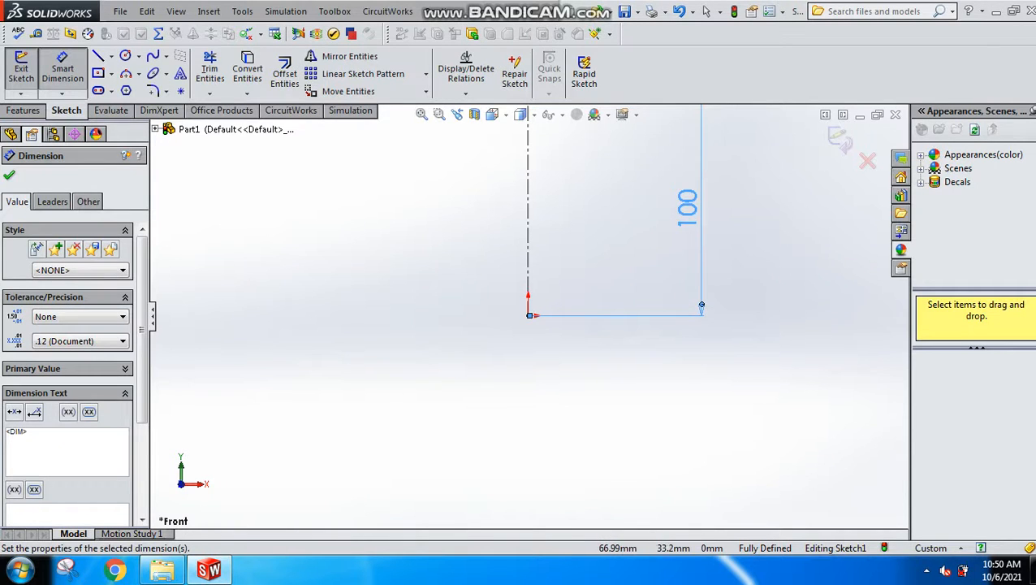
{"action": "scroll", "coordinate": [748, 213], "scroll_direction": "down", "scroll_amount": 1}
{"action": "scroll", "coordinate": [702, 235], "scroll_direction": "up", "scroll_amount": 4}
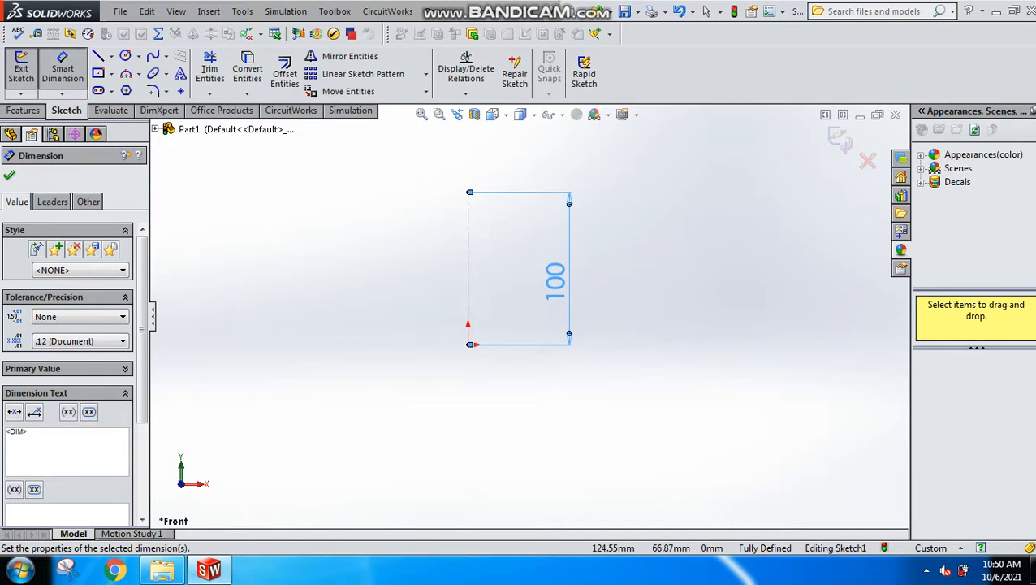
{"action": "scroll", "coordinate": [638, 263], "scroll_direction": "up", "scroll_amount": 1}
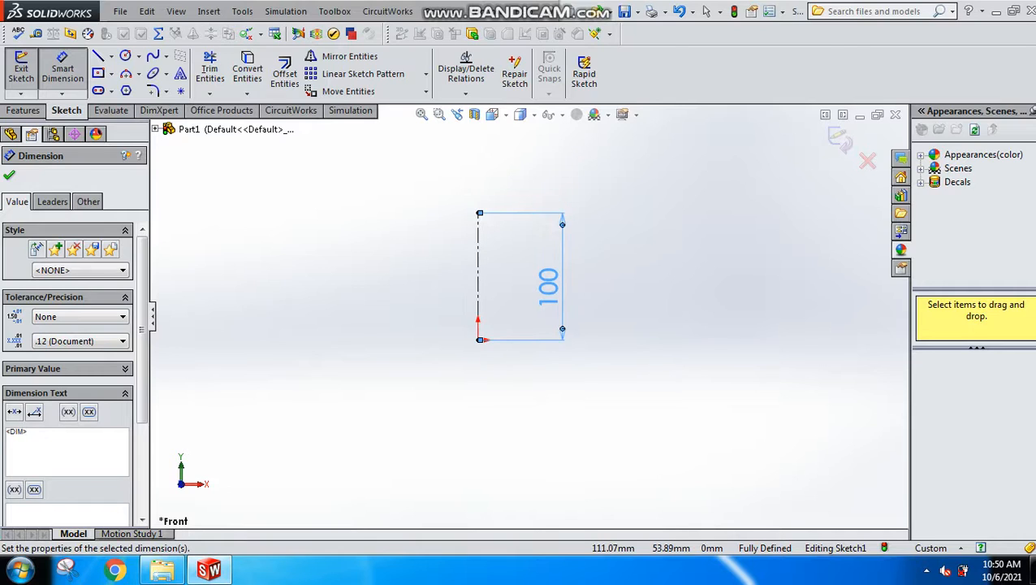
{"action": "scroll", "coordinate": [637, 262], "scroll_direction": "down", "scroll_amount": 1}
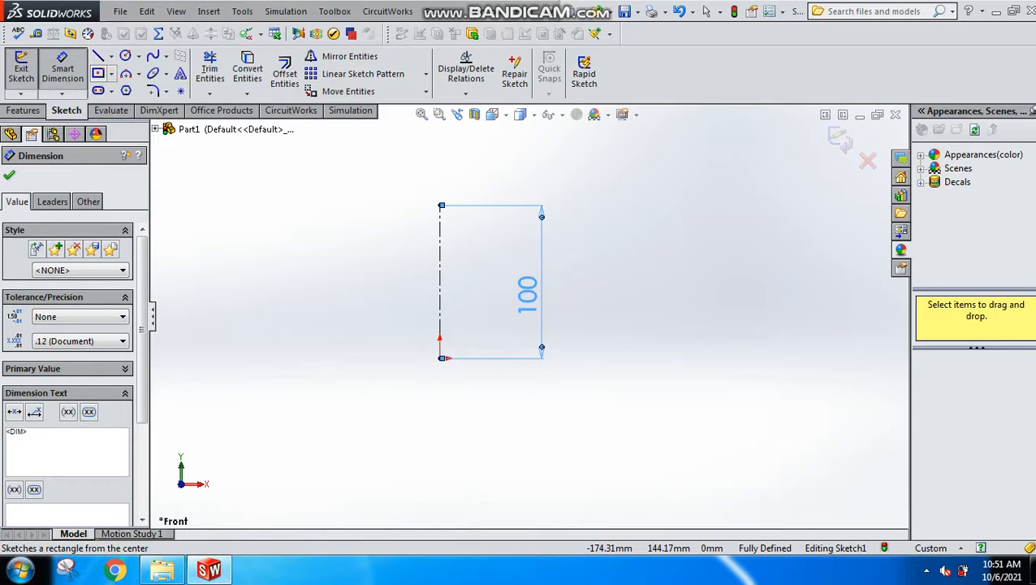
Sketch a center rectangle about 50 by 54 mm, centred on the upper part of the vertical centerline
{"action": "left_click", "coordinate": [98, 73]}
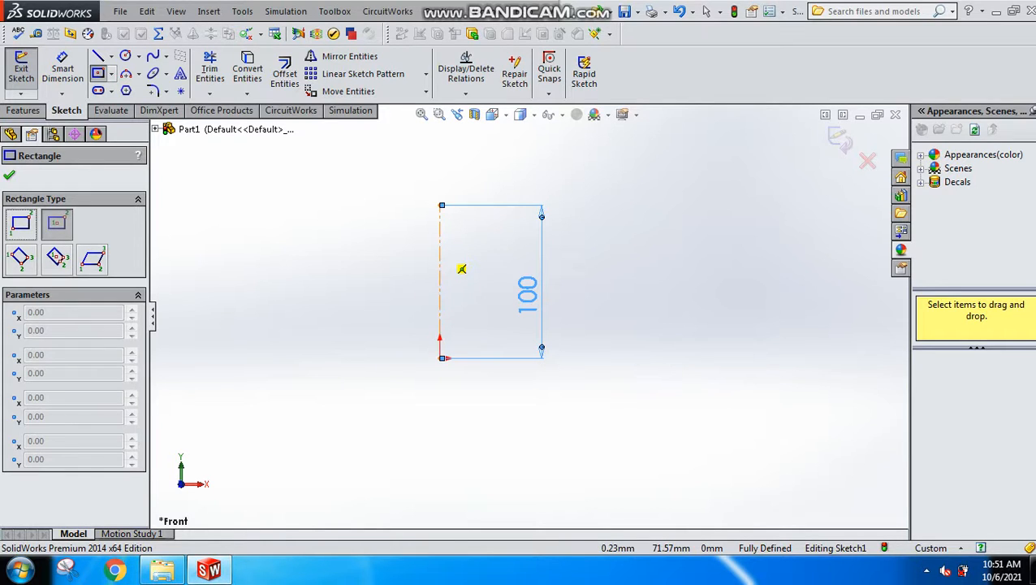
{"action": "left_click", "coordinate": [439, 248]}
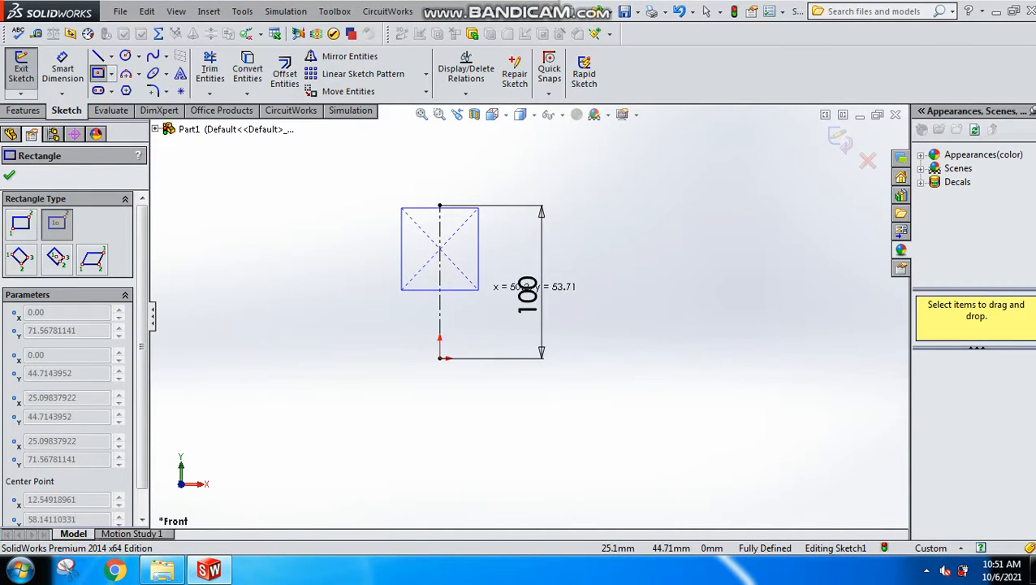
{"action": "left_click", "coordinate": [479, 289]}
{"action": "key", "text": "Escape"}
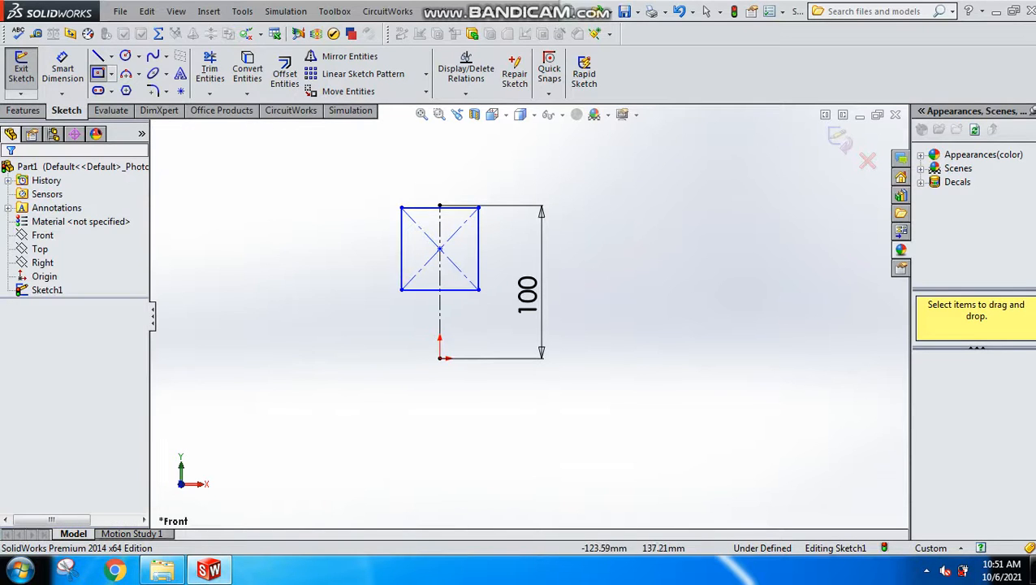
Dimension the rectangle's centre 20 mm below the upper endpoint of the centerline
{"action": "left_click", "coordinate": [63, 69]}
{"action": "scroll", "coordinate": [447, 185], "scroll_direction": "down", "scroll_amount": 1}
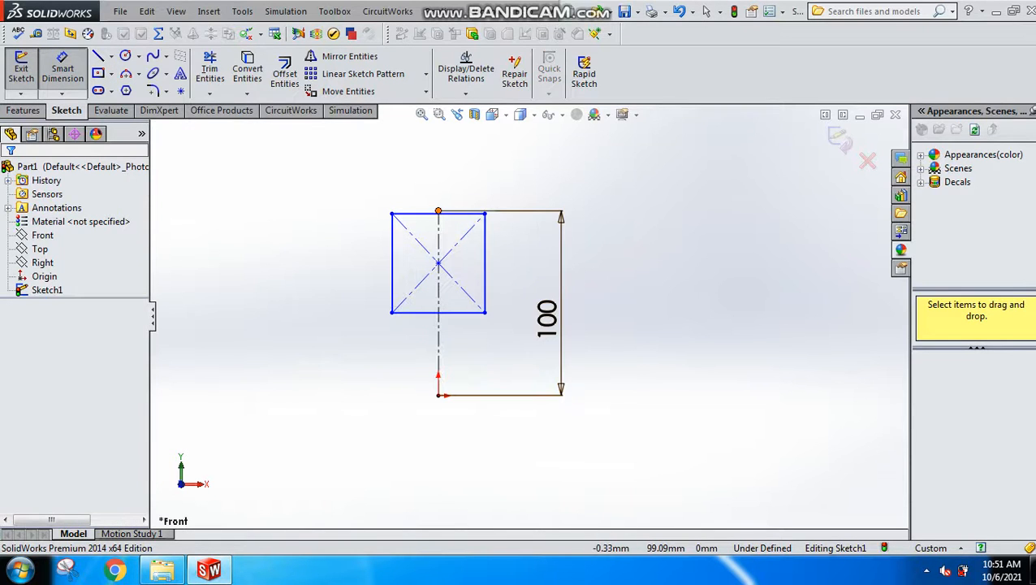
{"action": "left_click", "coordinate": [439, 211]}
{"action": "left_click", "coordinate": [439, 263]}
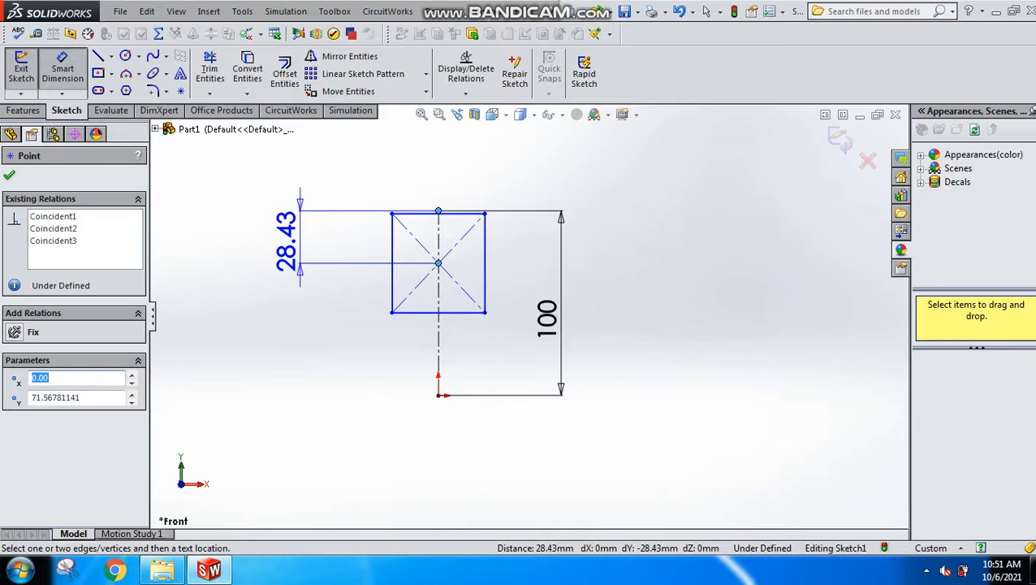
{"action": "left_click", "coordinate": [300, 195]}
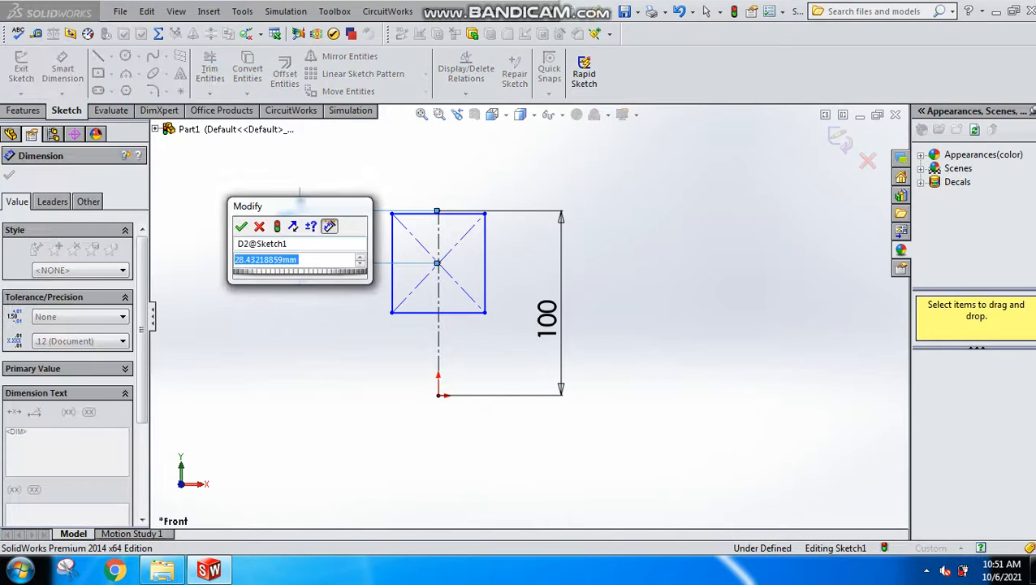
{"action": "type", "text": "20"}
{"action": "key", "text": "Return"}
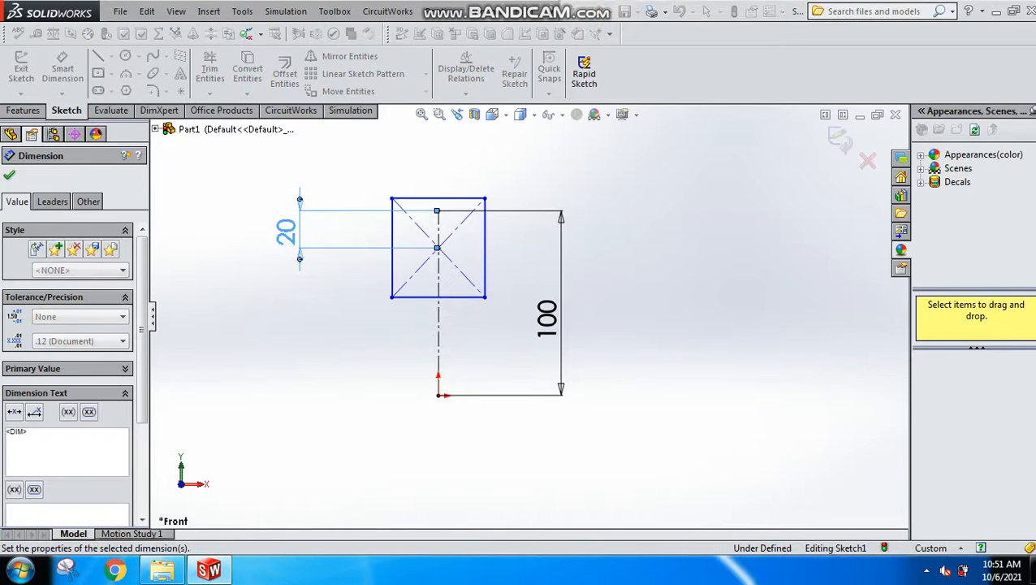
Dimension the distance from the rectangle's top edge to its centre as 20 mm
{"action": "scroll", "coordinate": [452, 183], "scroll_direction": "down", "scroll_amount": 3}
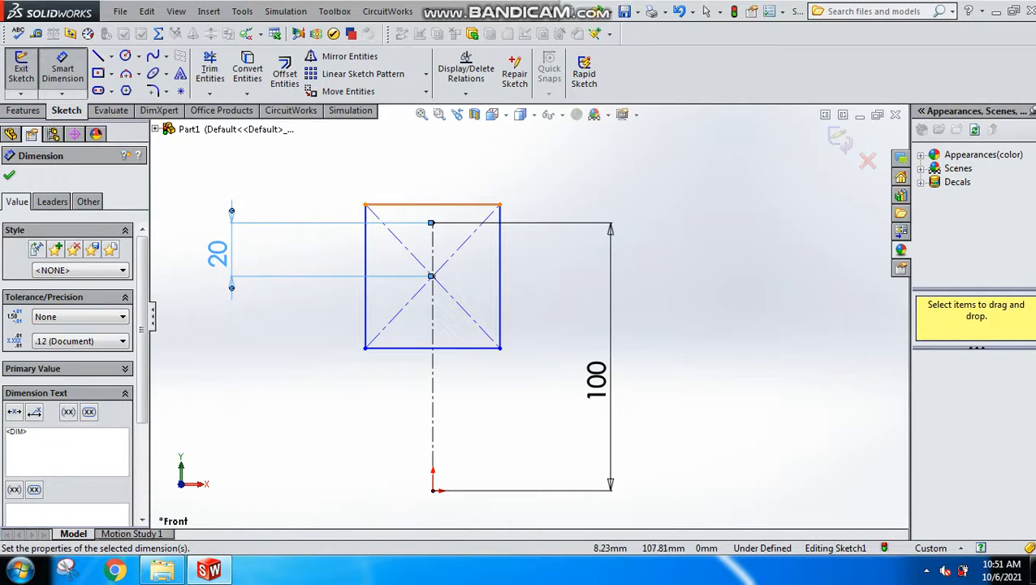
{"action": "left_click", "coordinate": [455, 205]}
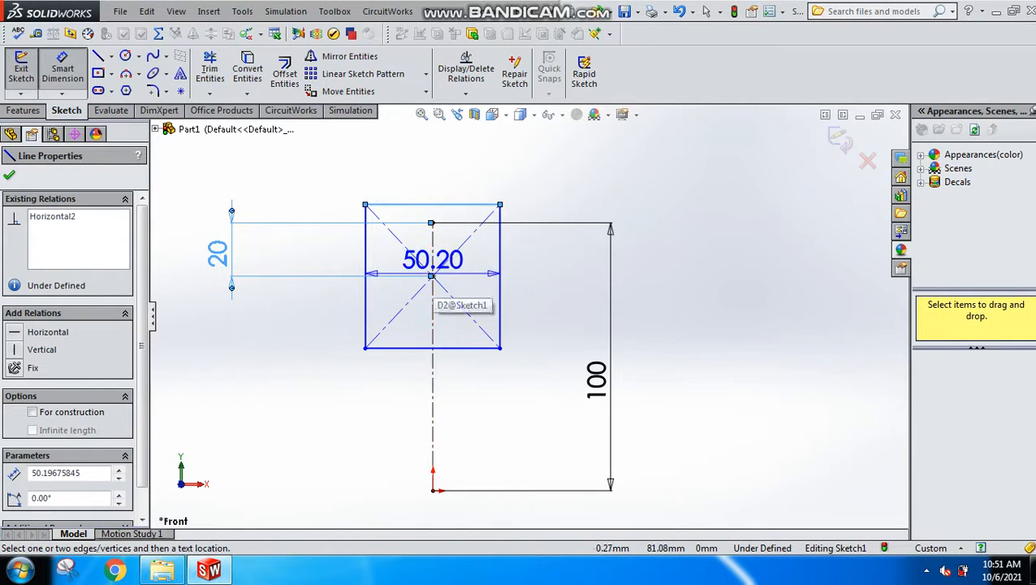
{"action": "left_click", "coordinate": [432, 276]}
{"action": "left_click", "coordinate": [539, 246]}
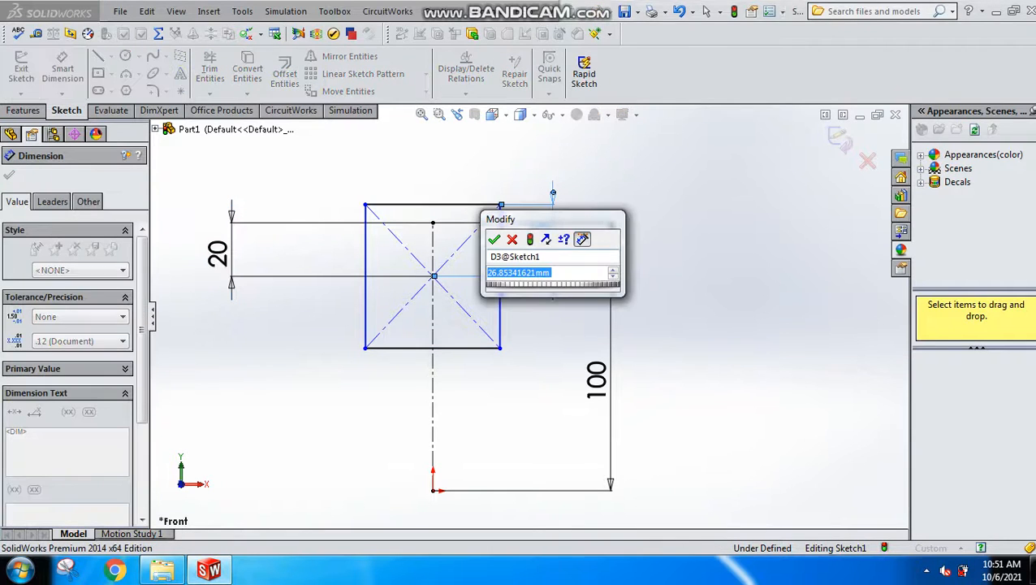
{"action": "type", "text": "20"}
{"action": "key", "text": "Return"}
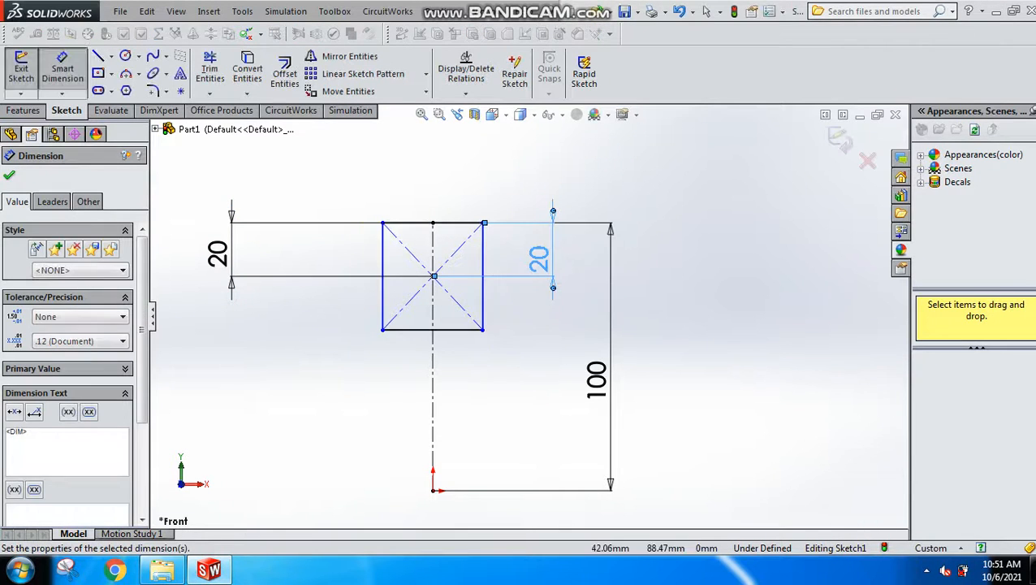
Dimension the rectangle's top edge to a width of 40 mm
{"action": "left_click", "coordinate": [449, 223]}
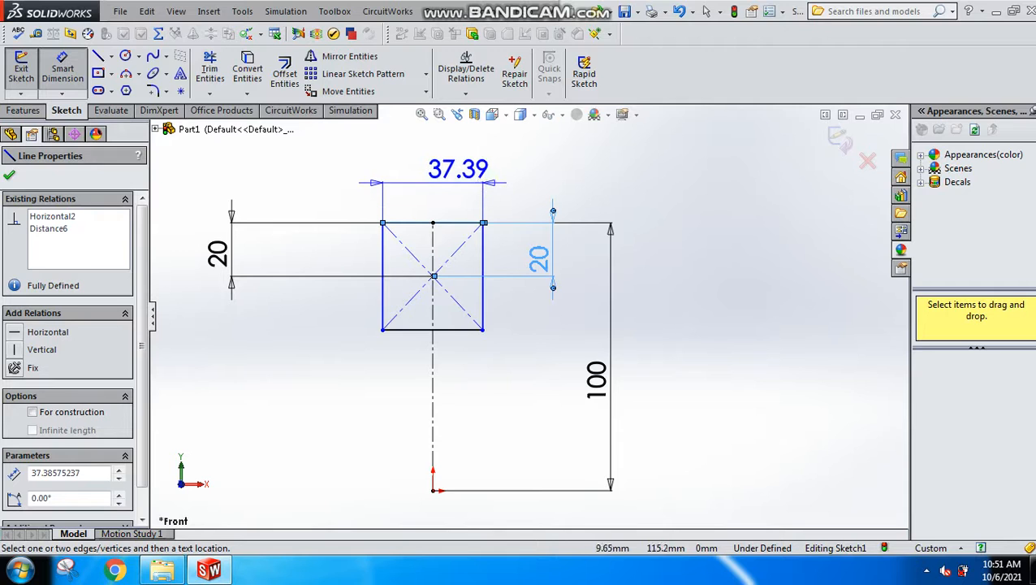
{"action": "left_click", "coordinate": [449, 161]}
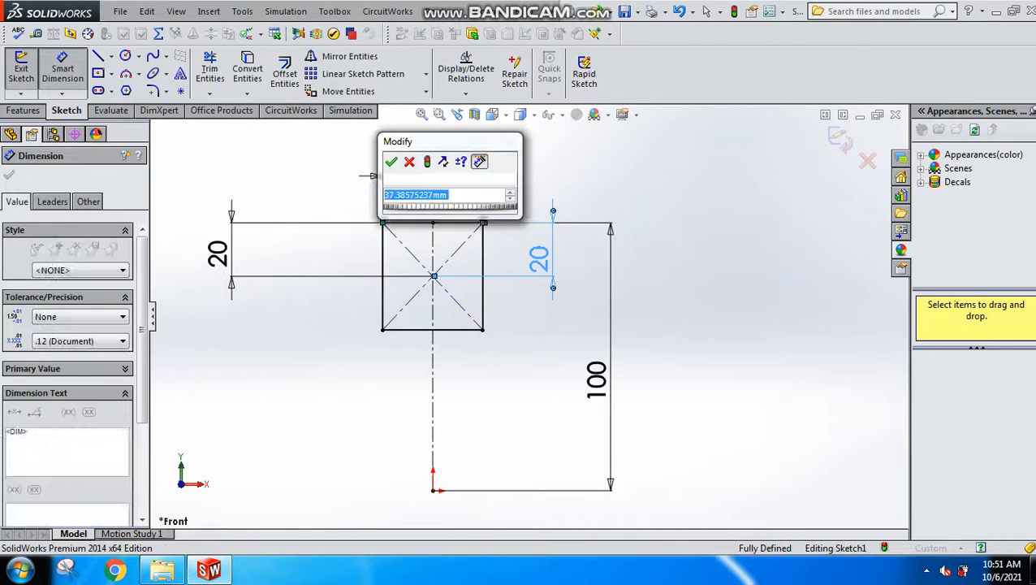
{"action": "type", "text": "40"}
{"action": "key", "text": "Return"}
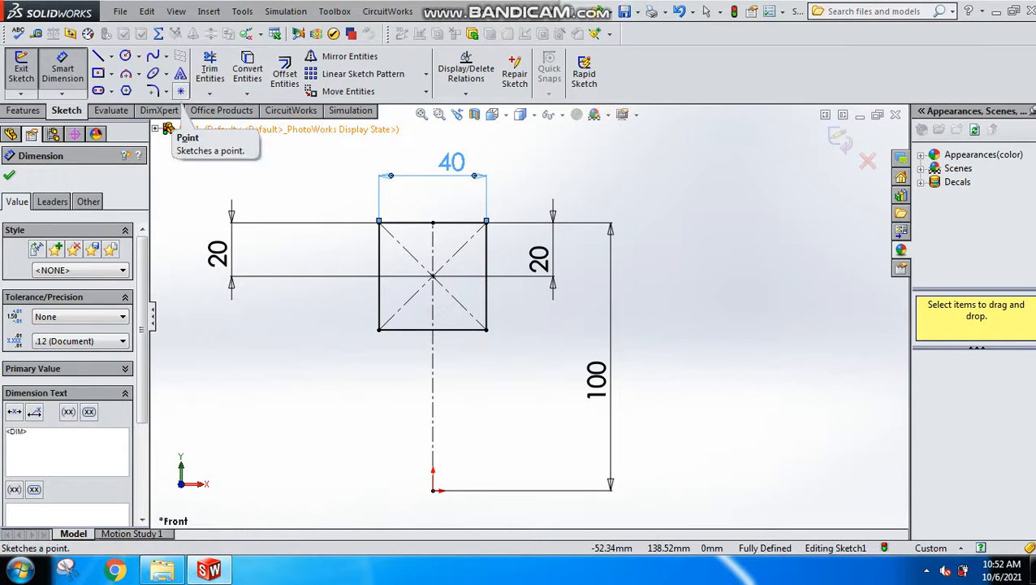
{"action": "left_click", "coordinate": [153, 91]}
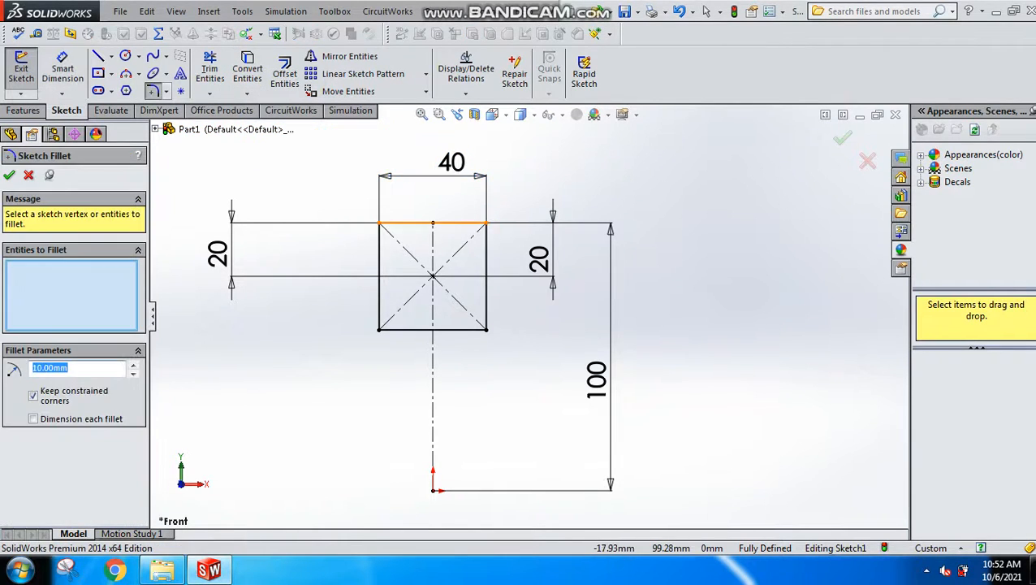
{"action": "left_click", "coordinate": [379, 222]}
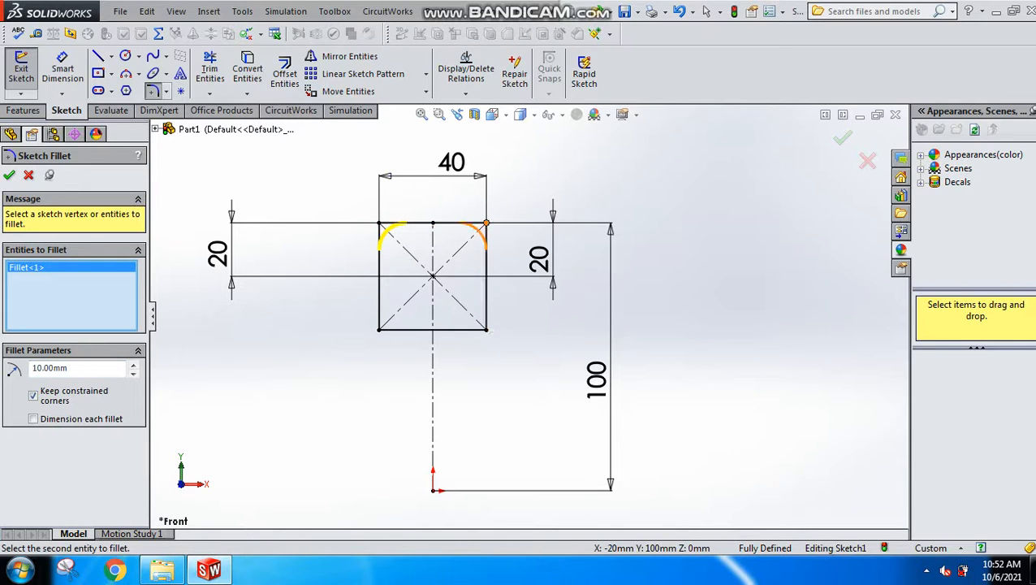
{"action": "left_click", "coordinate": [486, 223]}
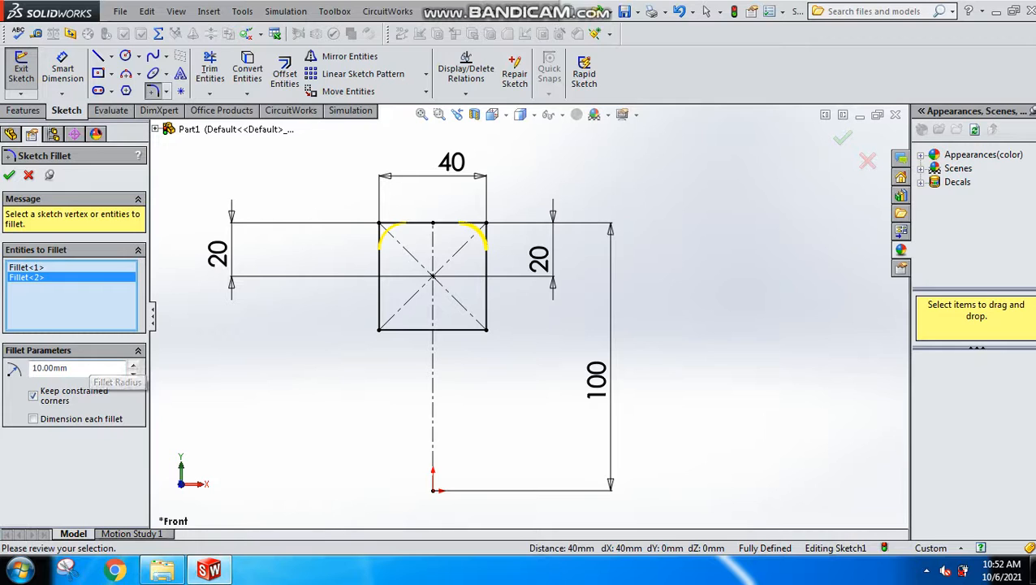
{"action": "left_click", "coordinate": [133, 365]}
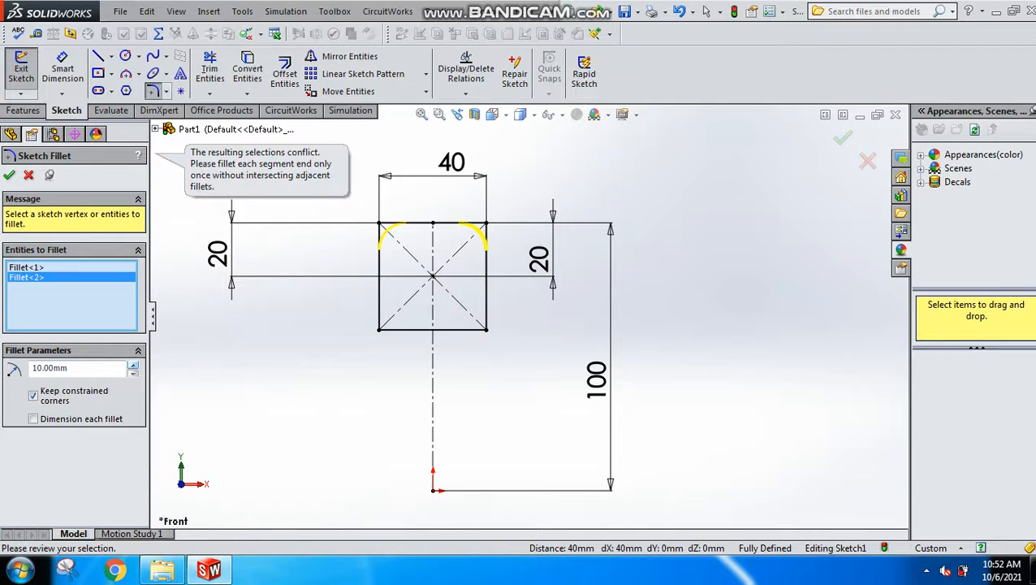
{"action": "double_click", "coordinate": [59, 367]}
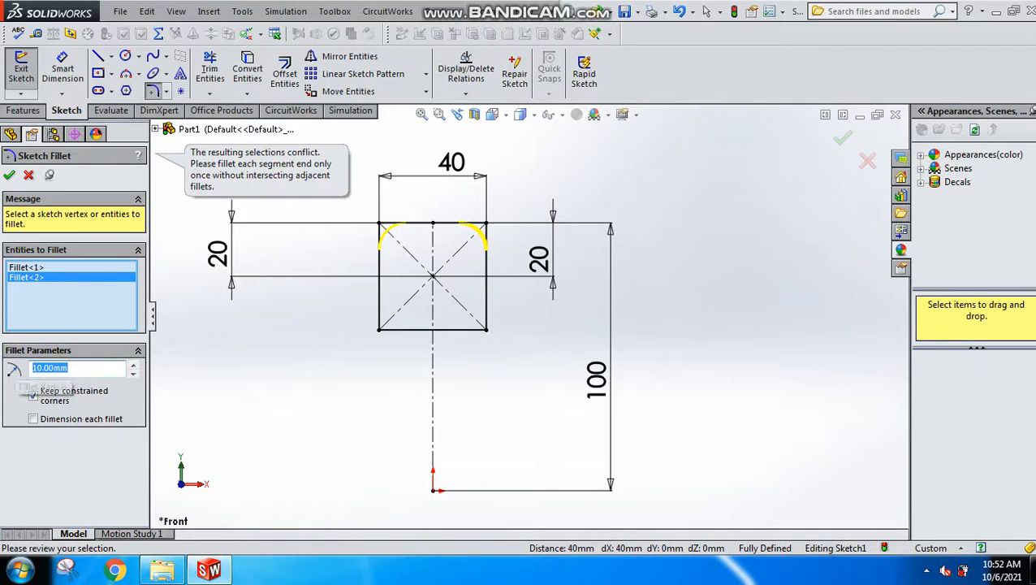
{"action": "type", "text": "20"}
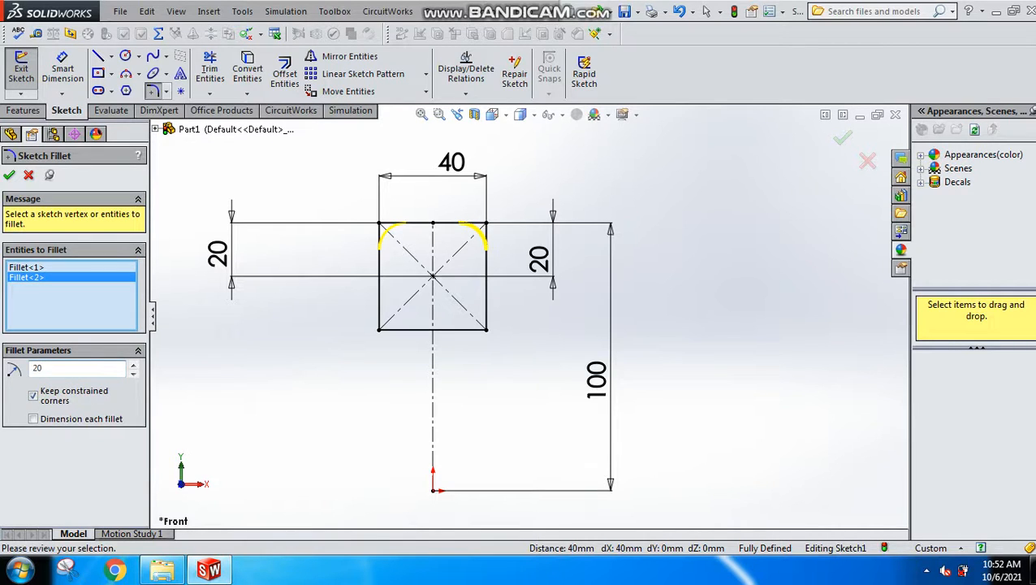
{"action": "left_click", "coordinate": [29, 175]}
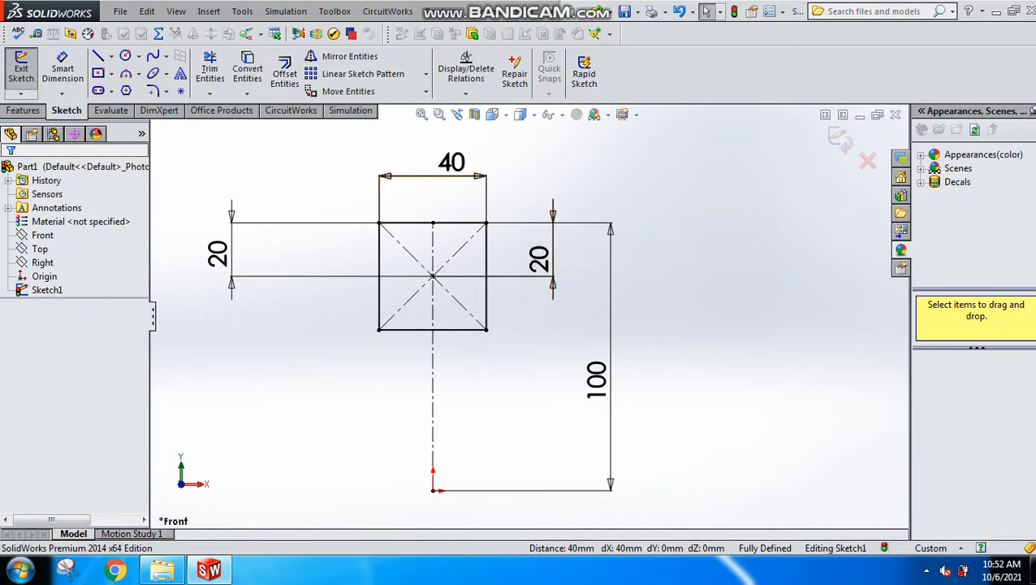
Sketch a circle of 20 mm radius from the square's centre to the midpoint of its top edge
{"action": "left_click", "coordinate": [125, 56]}
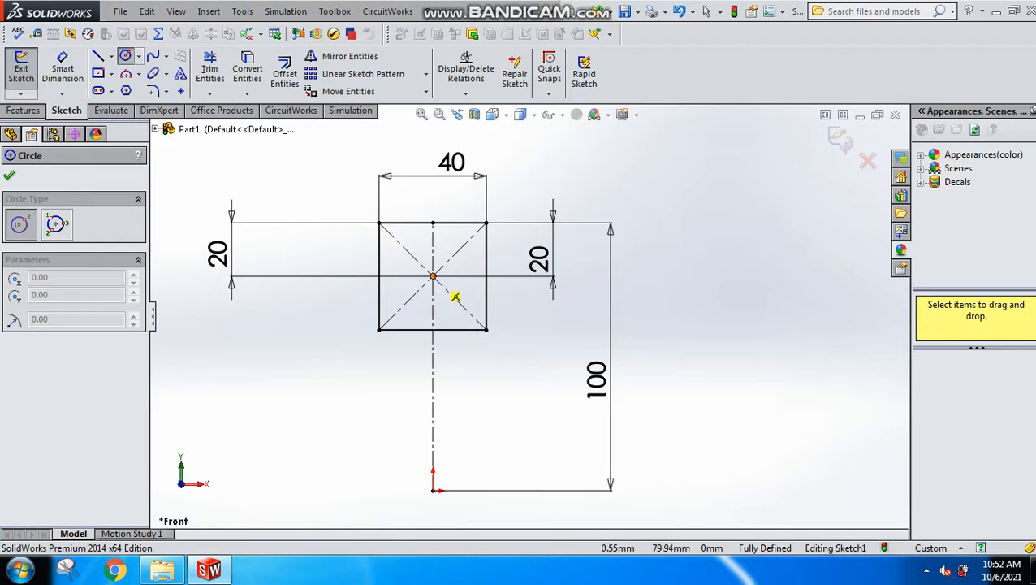
{"action": "left_click", "coordinate": [433, 276]}
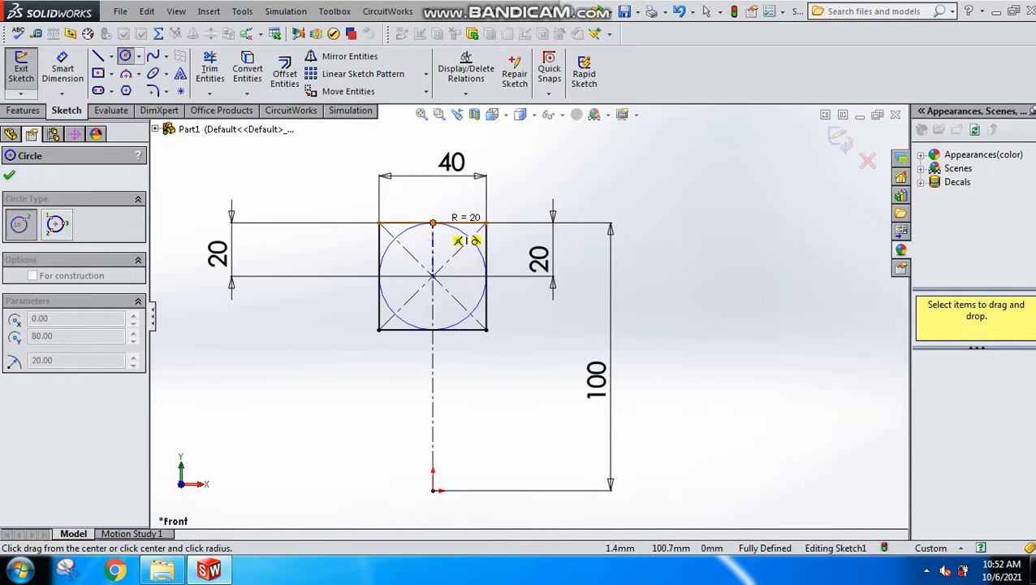
{"action": "left_click", "coordinate": [433, 223]}
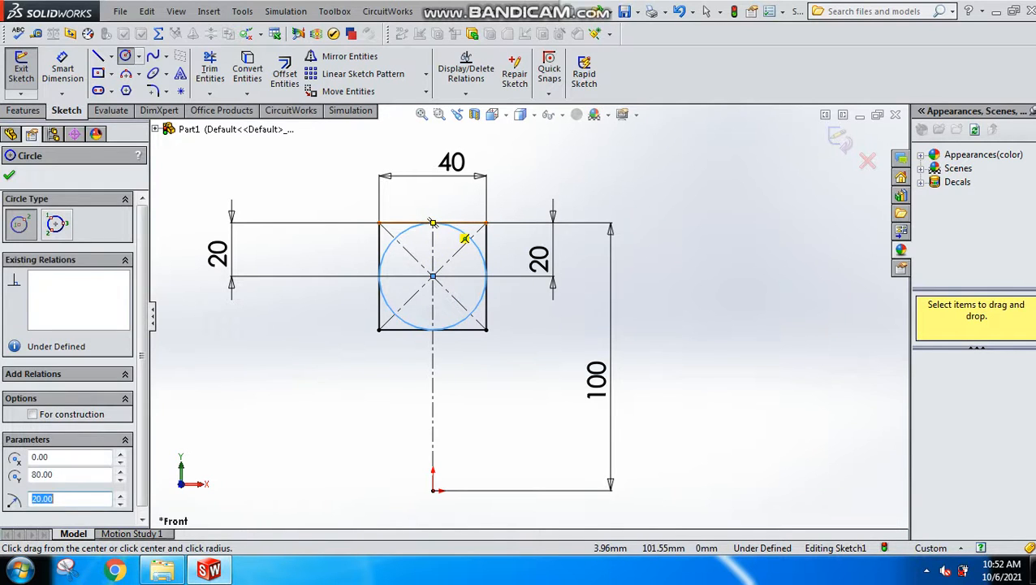
{"action": "key", "text": "Escape"}
Trim the square's top edge and the upper halves of both vertical sides outside the circle
{"action": "left_click", "coordinate": [210, 69]}
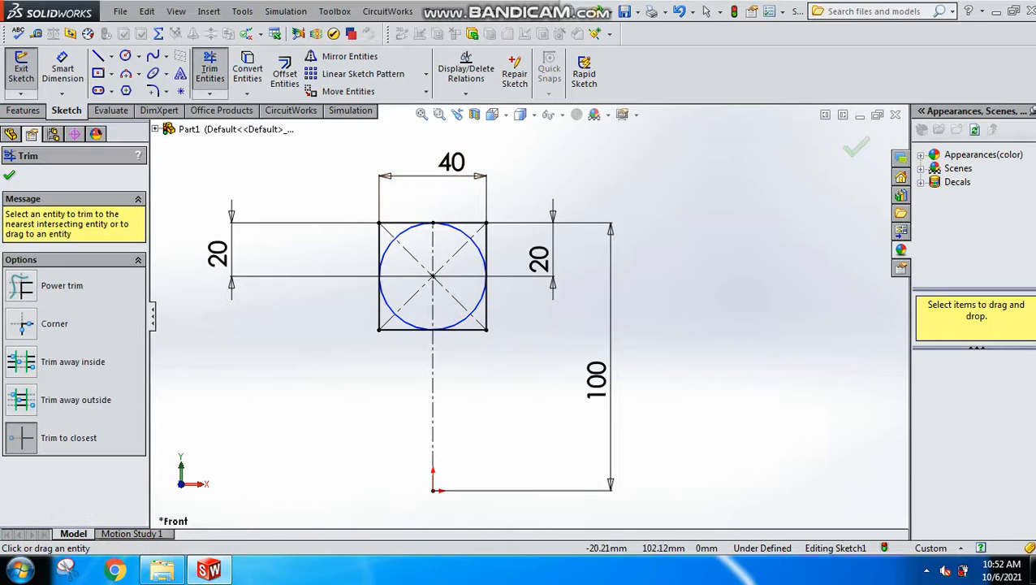
{"action": "left_click", "coordinate": [398, 223]}
{"action": "left_click", "coordinate": [378, 248]}
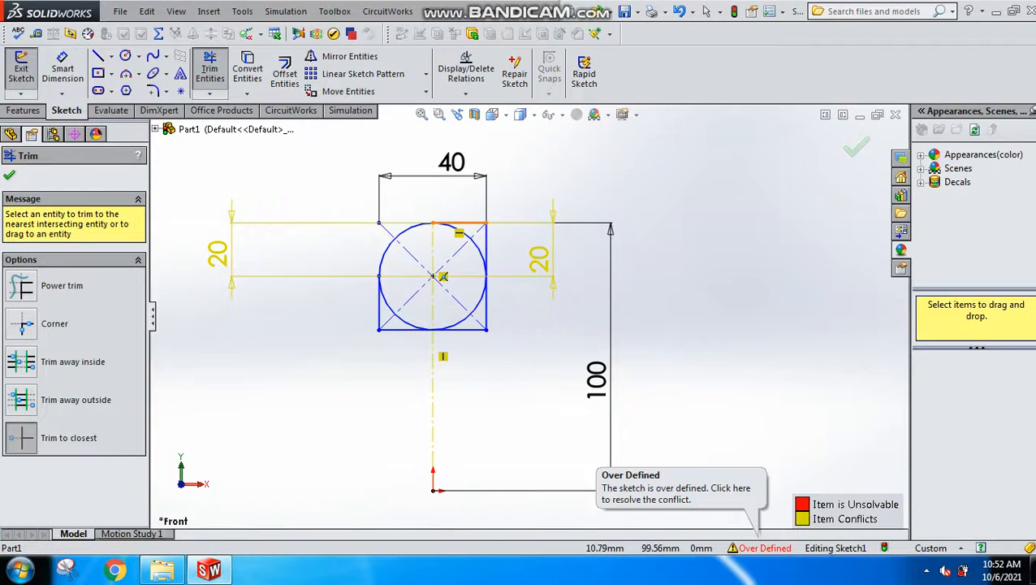
{"action": "left_click", "coordinate": [459, 222]}
{"action": "left_click", "coordinate": [487, 248]}
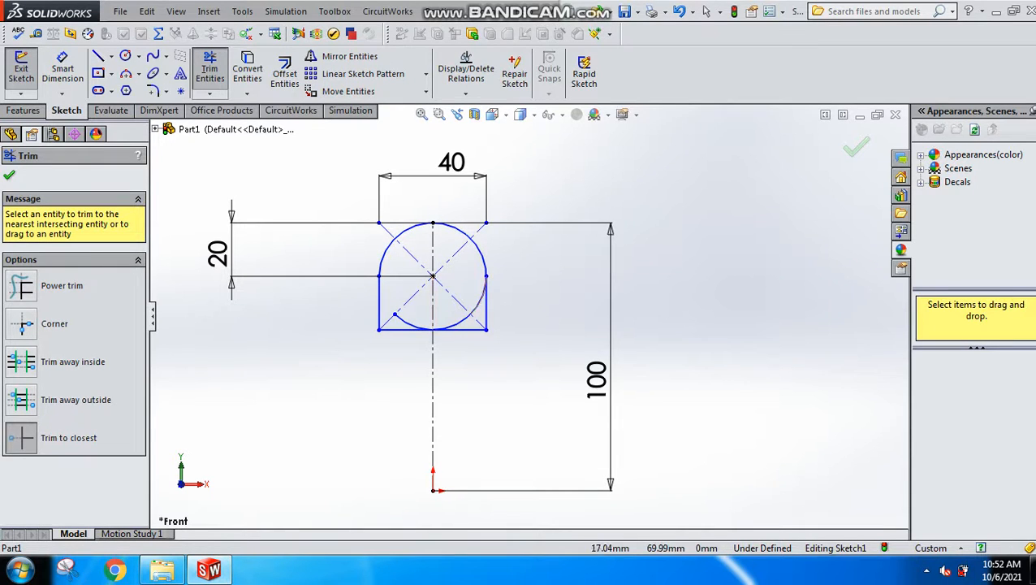
Trim away the lower half of the circle and the square's bottom edge, leaving an arch with two vertical legs
{"action": "left_click", "coordinate": [479, 300]}
{"action": "left_click", "coordinate": [407, 324]}
{"action": "left_click", "coordinate": [453, 326]}
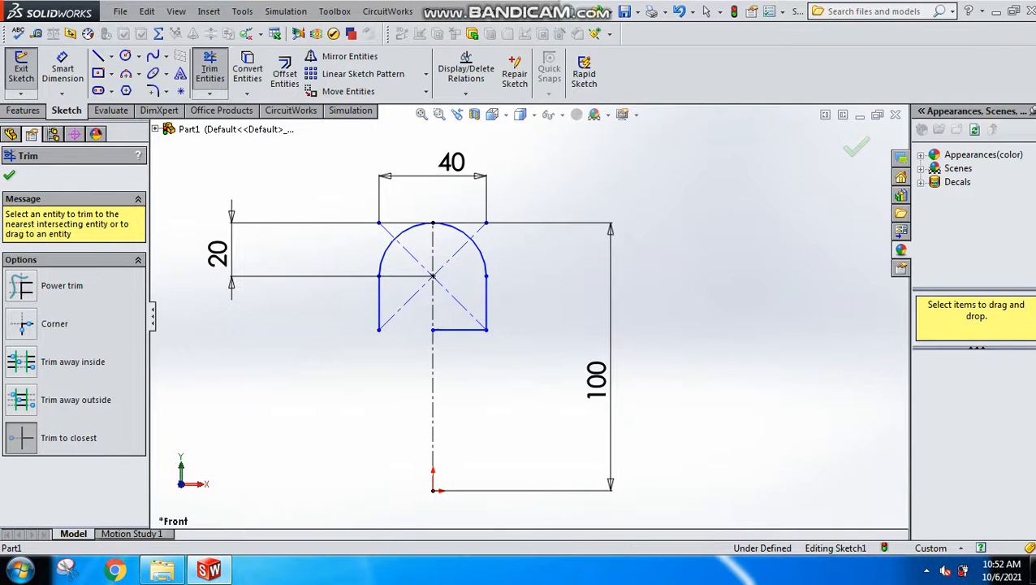
{"action": "left_click", "coordinate": [467, 329]}
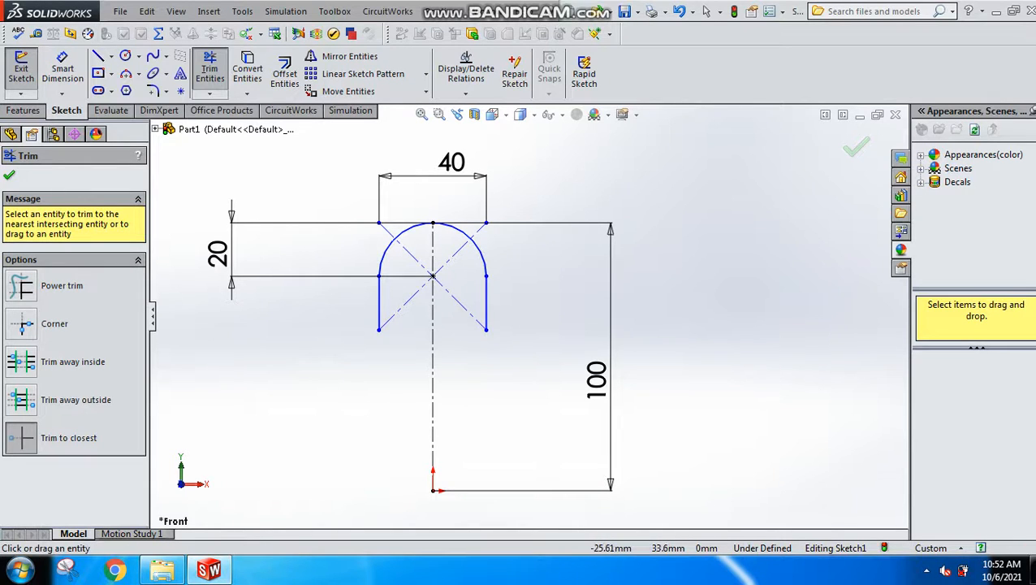
Extend the arch with connected lines: 60 mm down from the left leg, 40 mm across at origin level, and up to the right leg
{"action": "left_click", "coordinate": [98, 56]}
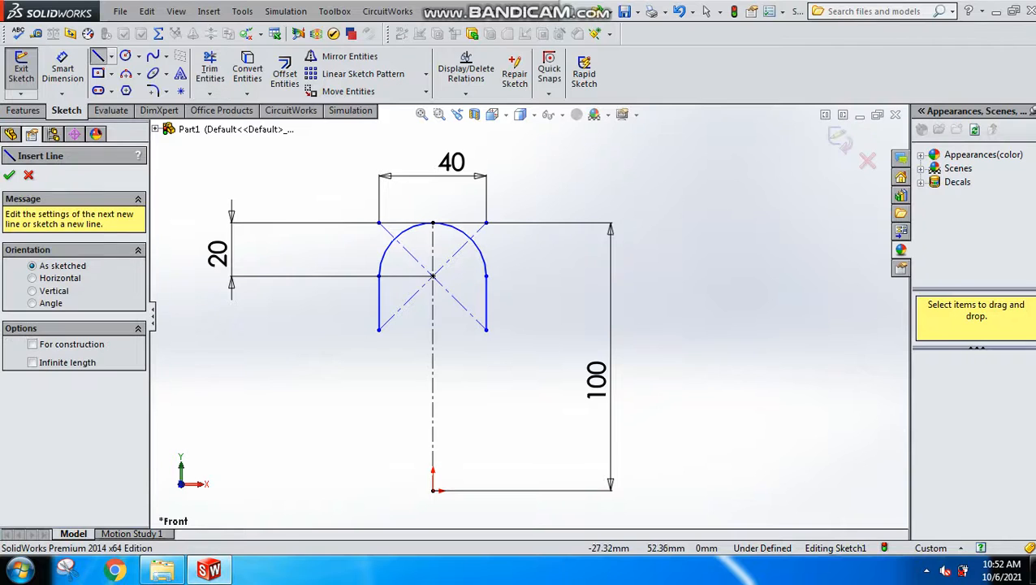
{"action": "left_click", "coordinate": [379, 329]}
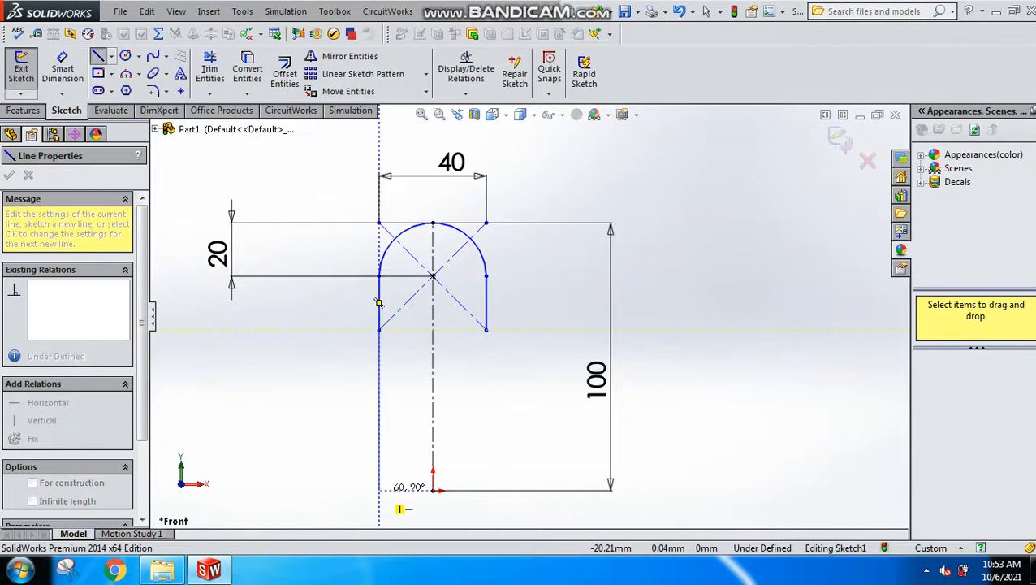
{"action": "left_click", "coordinate": [378, 490]}
{"action": "left_click", "coordinate": [486, 490]}
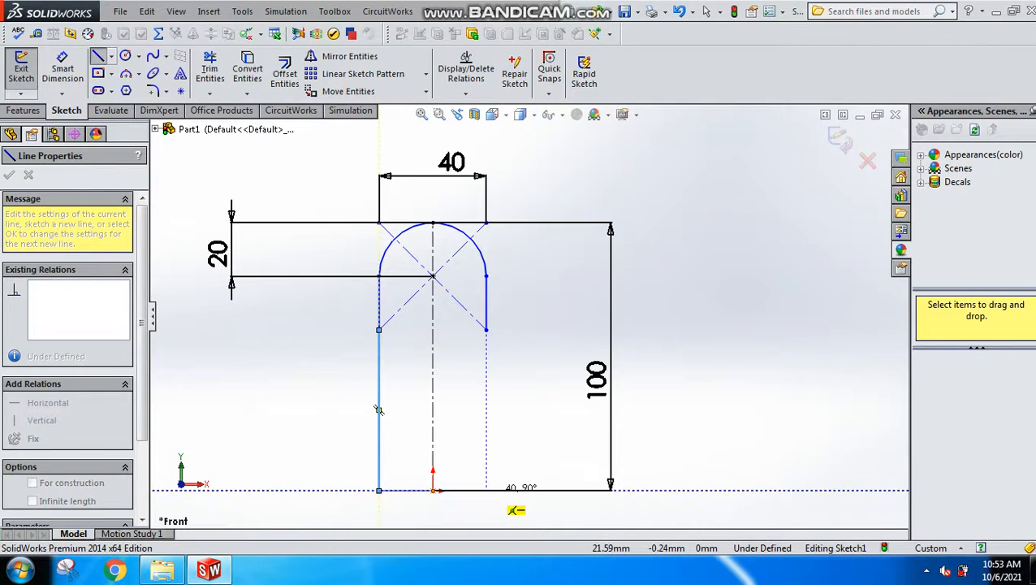
{"action": "left_click", "coordinate": [486, 328]}
{"action": "key", "text": "Escape"}
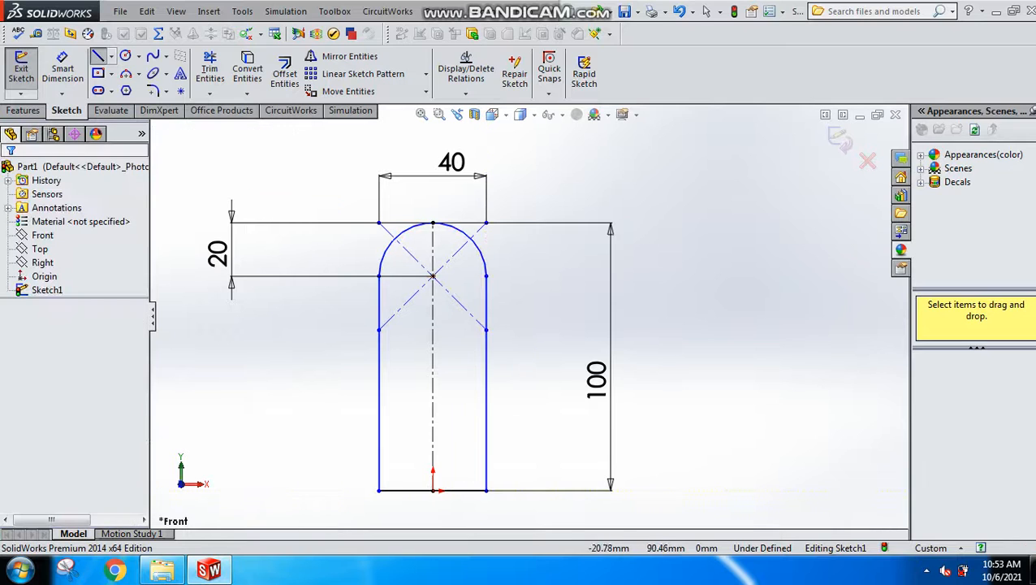
Delete the 20 mm vertical dimension between the arch's top and its centre
{"action": "left_click", "coordinate": [126, 55]}
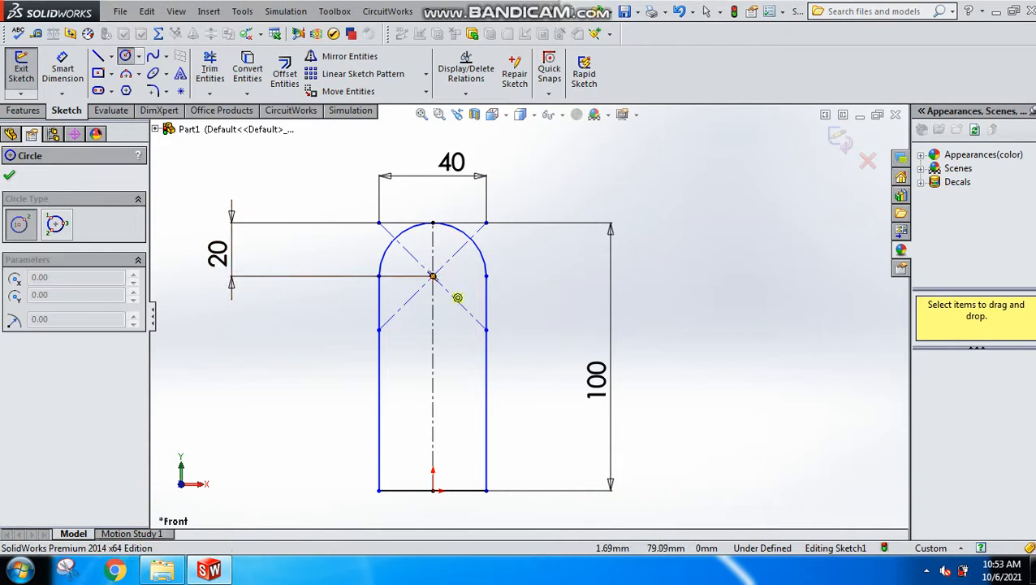
{"action": "key", "text": "Escape"}
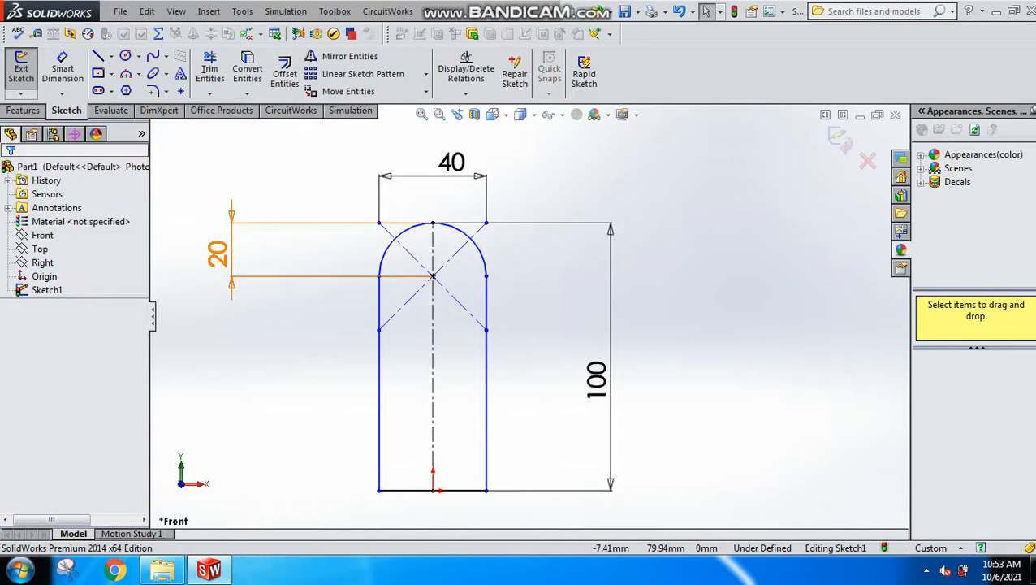
{"action": "left_click", "coordinate": [218, 253]}
{"action": "key", "text": "Delete"}
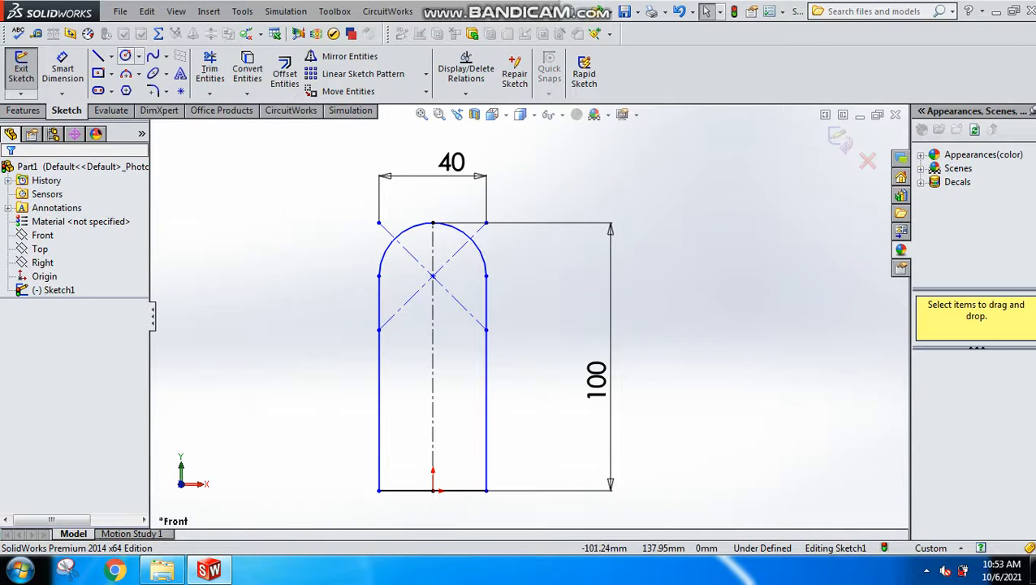
Sketch a circle of about 8.4 mm radius at the centre of the arch
{"action": "left_click", "coordinate": [126, 55]}
{"action": "left_click", "coordinate": [433, 276]}
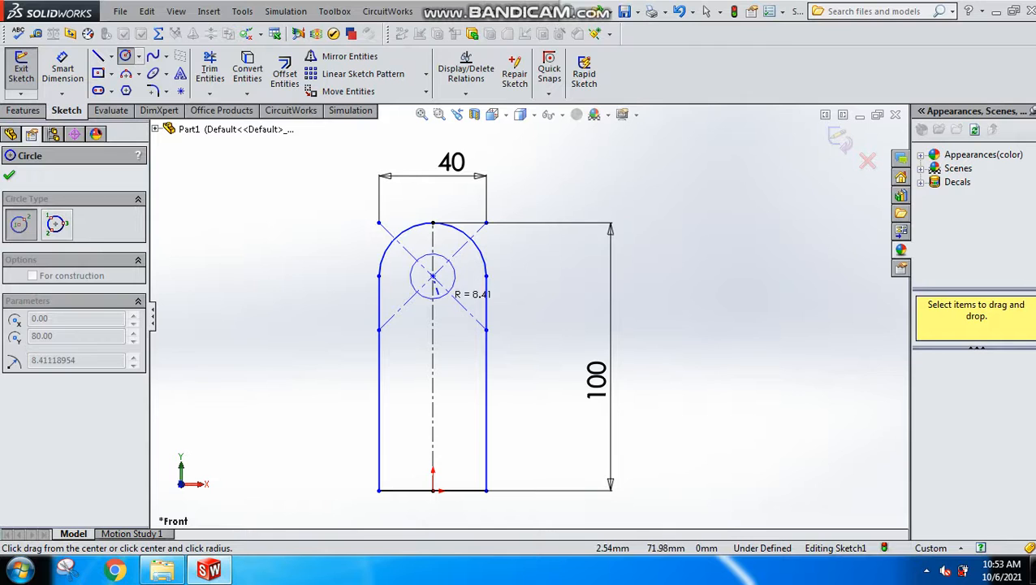
{"action": "left_click", "coordinate": [452, 289]}
{"action": "left_click", "coordinate": [23, 111]}
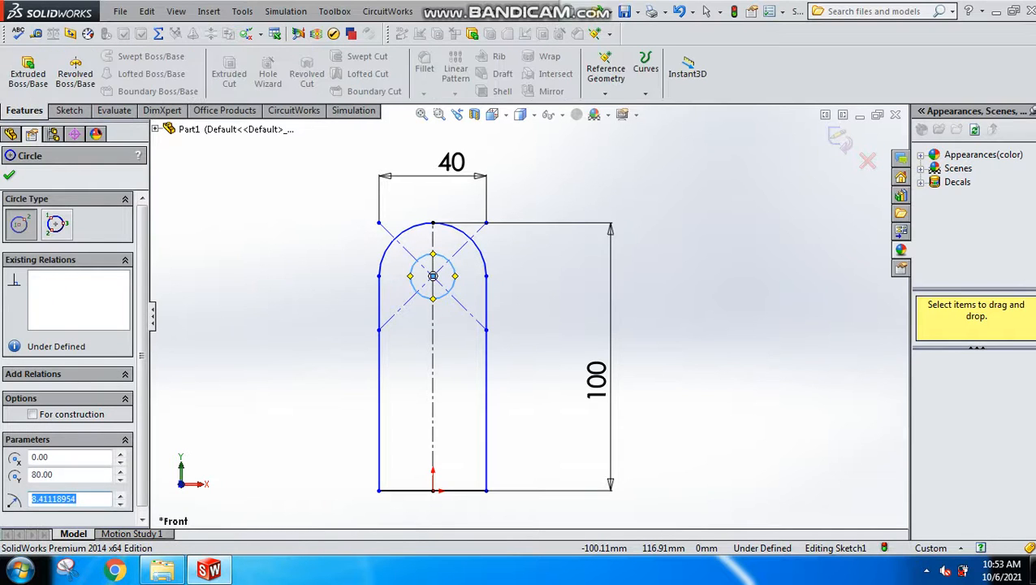
{"action": "key", "text": "Escape"}
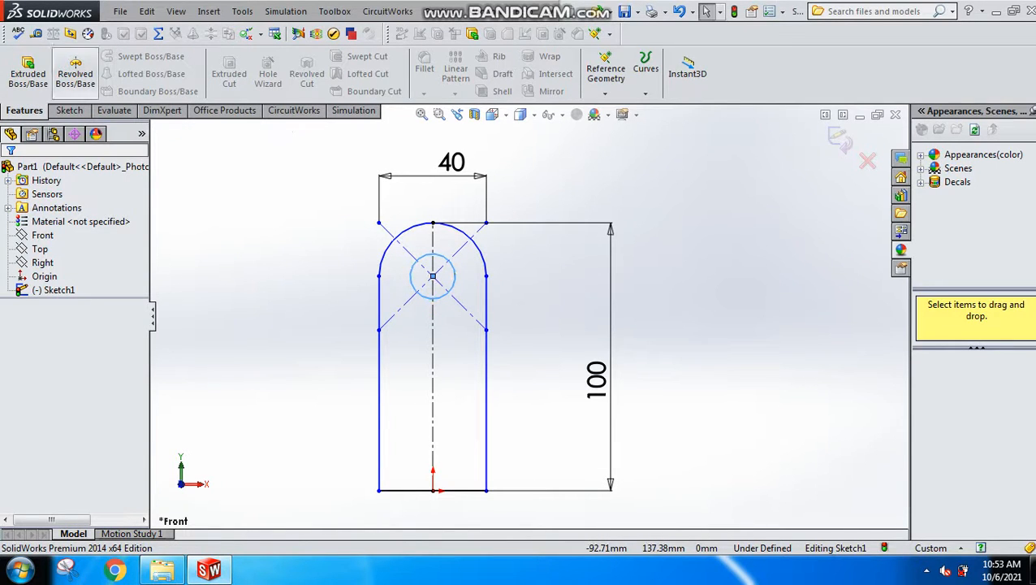
Dimension the inner circle to a diameter of 16 mm
{"action": "left_click", "coordinate": [69, 110]}
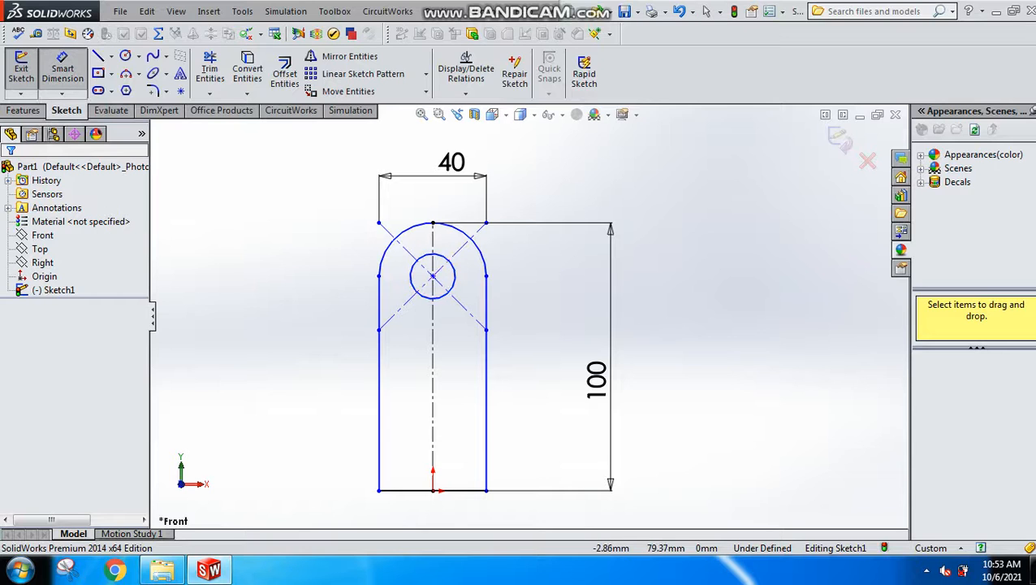
{"action": "left_click", "coordinate": [418, 260]}
{"action": "left_click", "coordinate": [300, 237]}
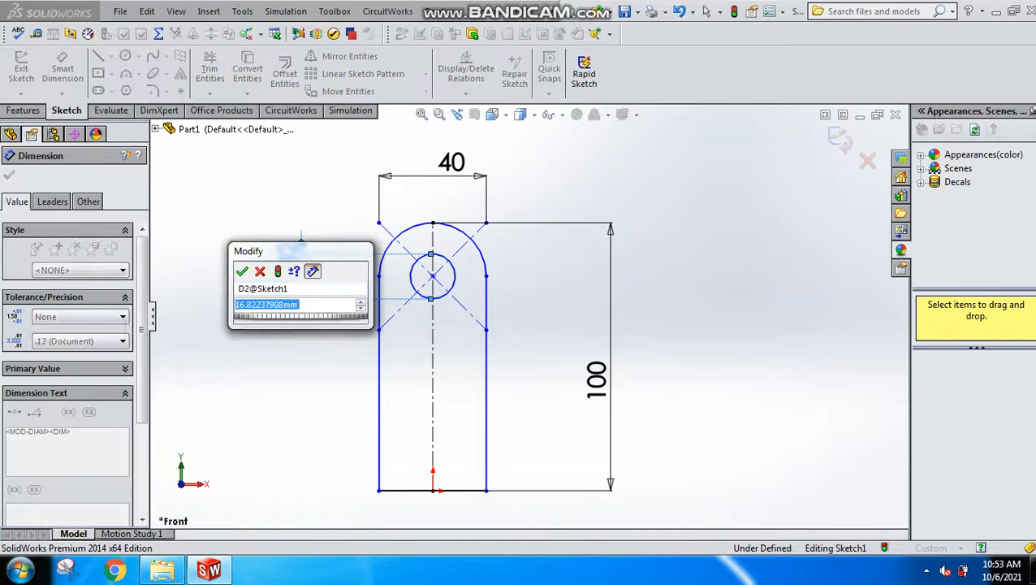
{"action": "type", "text": "16"}
{"action": "key", "text": "Return"}
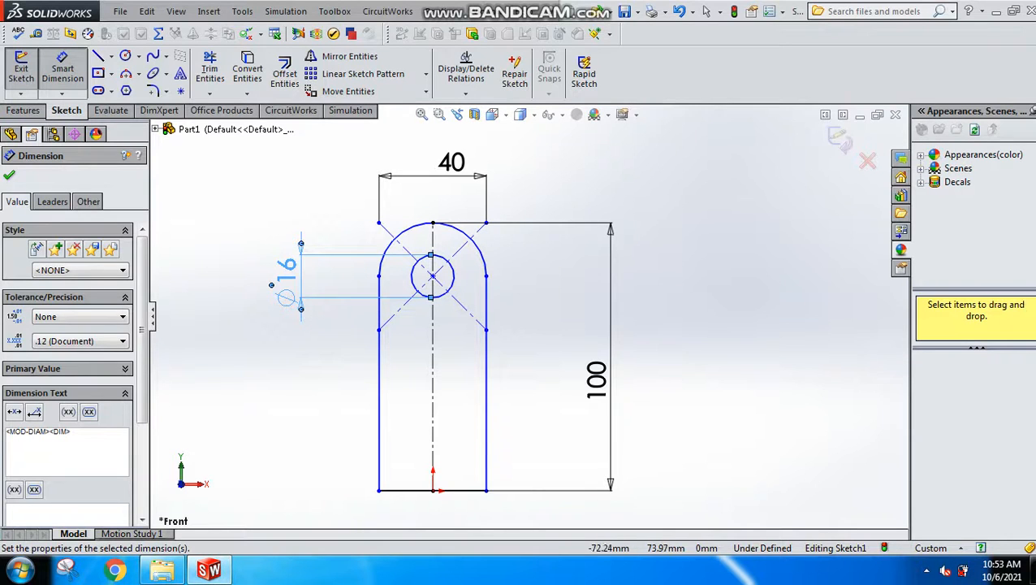
{"action": "left_click", "coordinate": [9, 175]}
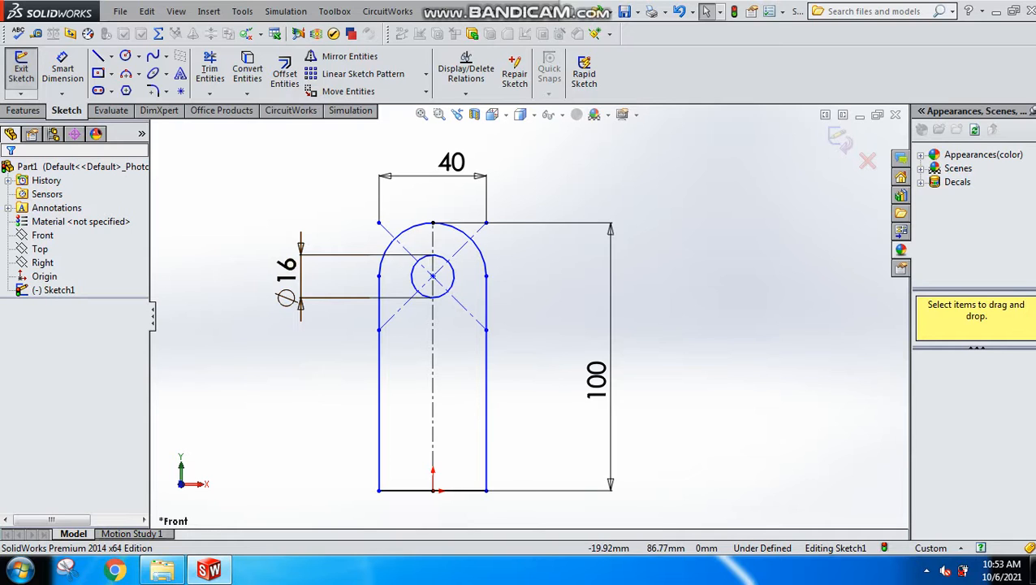
{"action": "left_click", "coordinate": [62, 69]}
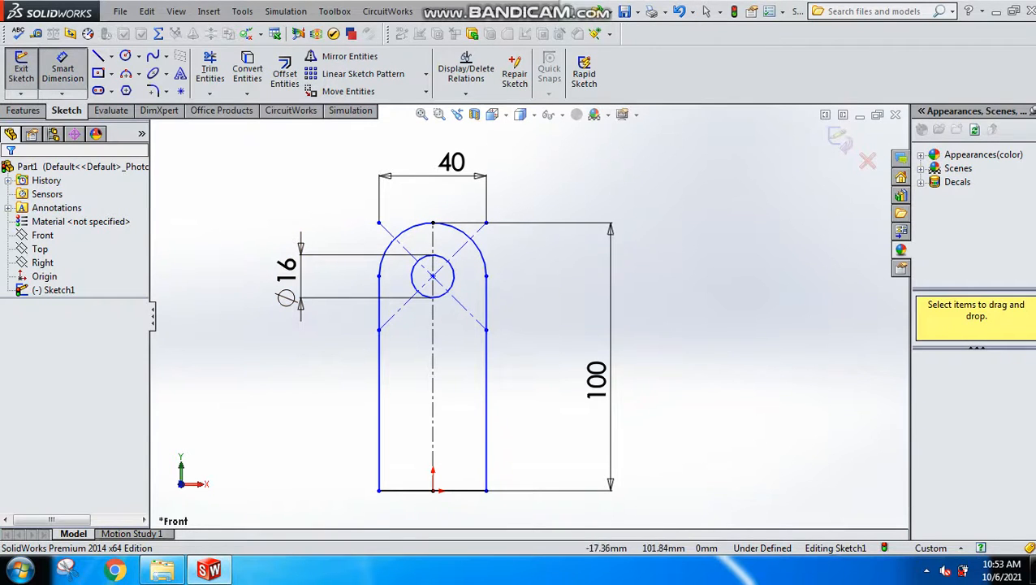
{"action": "left_click", "coordinate": [486, 302]}
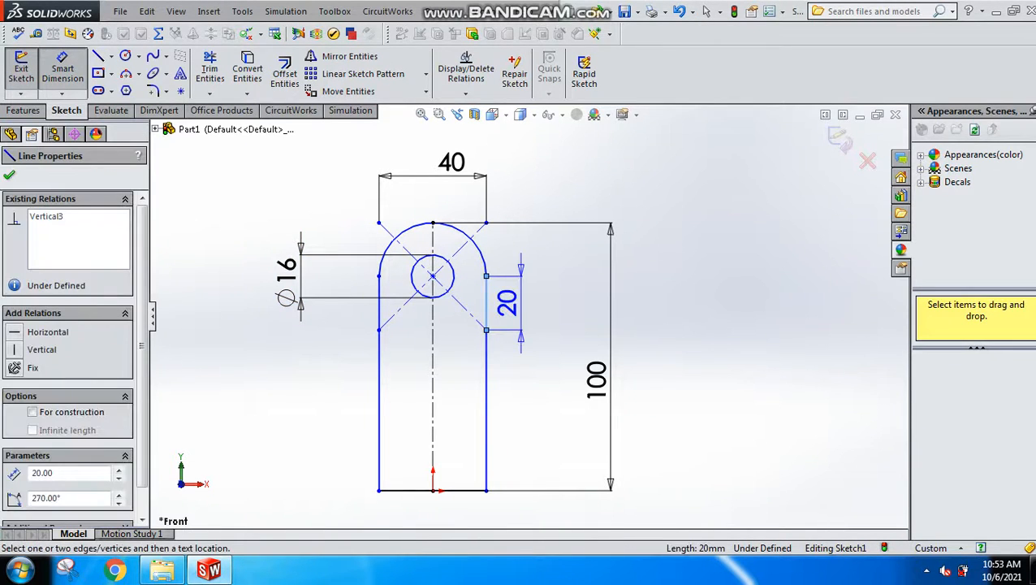
{"action": "key", "text": "Escape"}
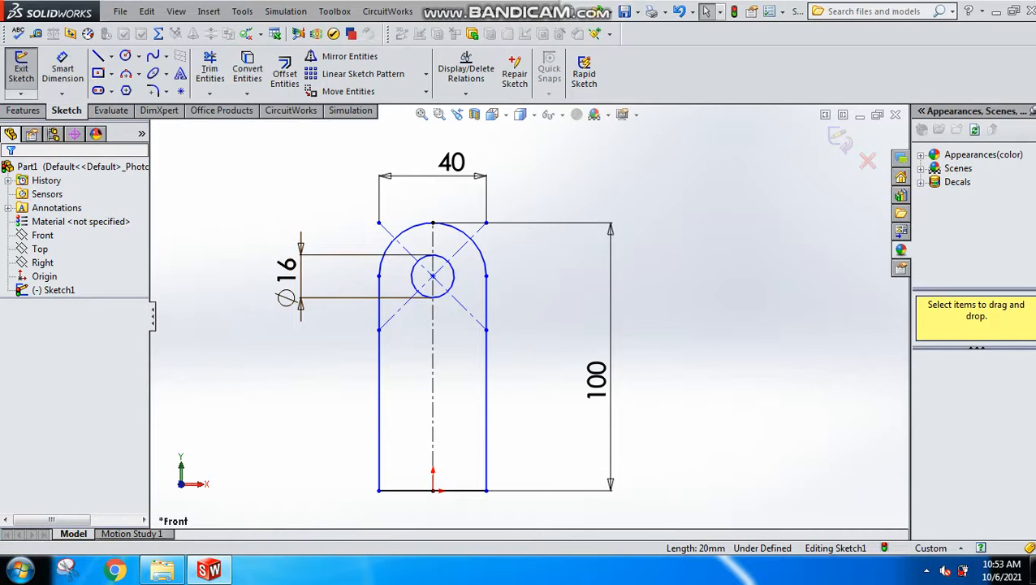
From the square's lower right corner, sketch connected lines about 32 mm right, 8 mm down, back left past the centerline, and down to the base line
{"action": "left_click", "coordinate": [98, 55]}
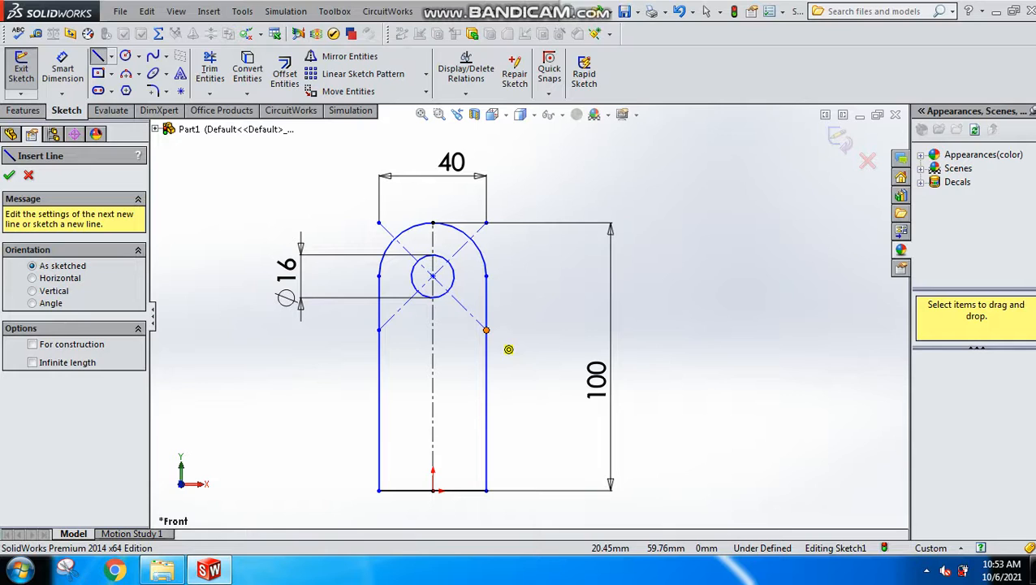
{"action": "left_click", "coordinate": [486, 330]}
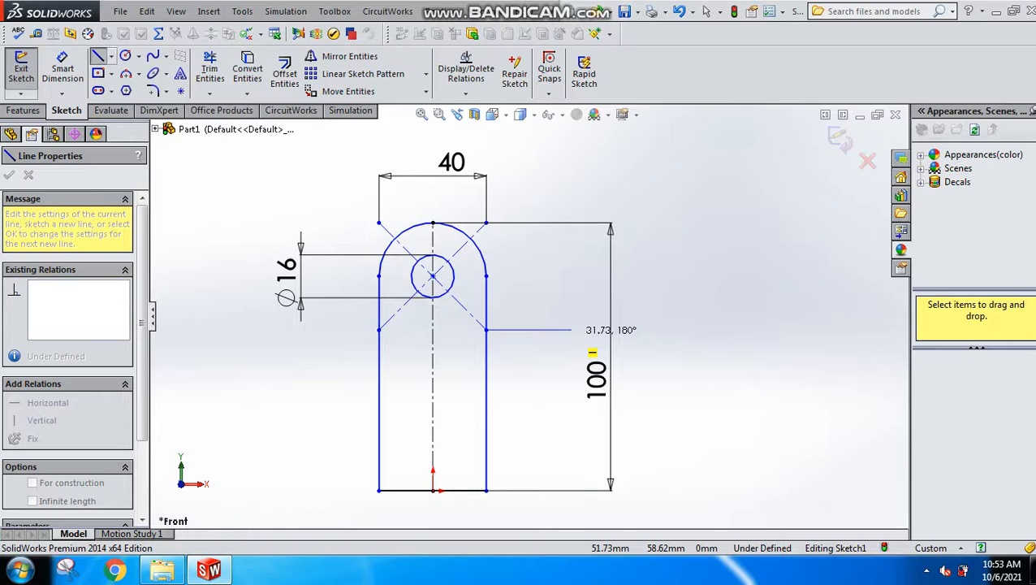
{"action": "left_click", "coordinate": [573, 329]}
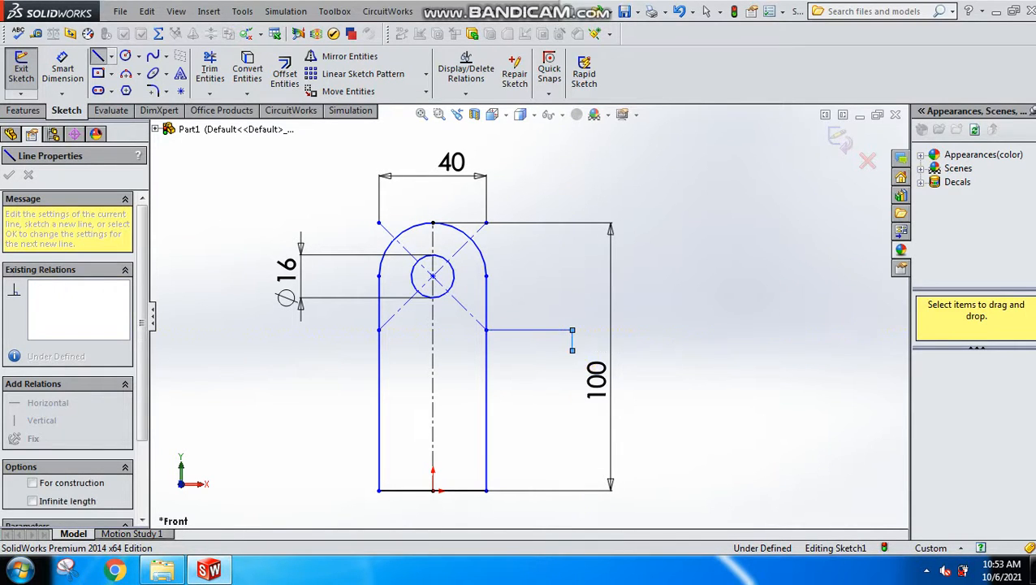
{"action": "left_click", "coordinate": [573, 350]}
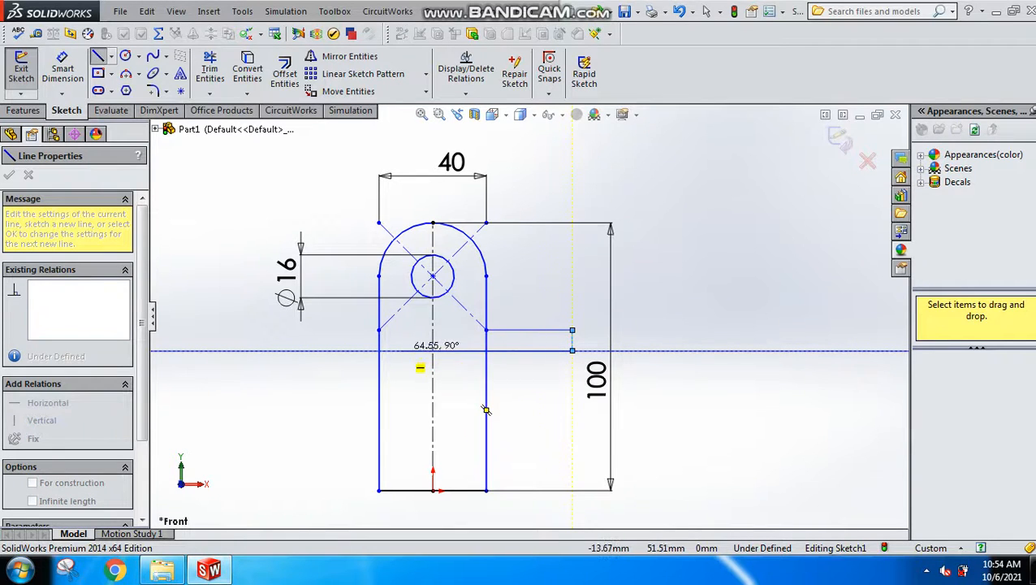
{"action": "left_click", "coordinate": [403, 350]}
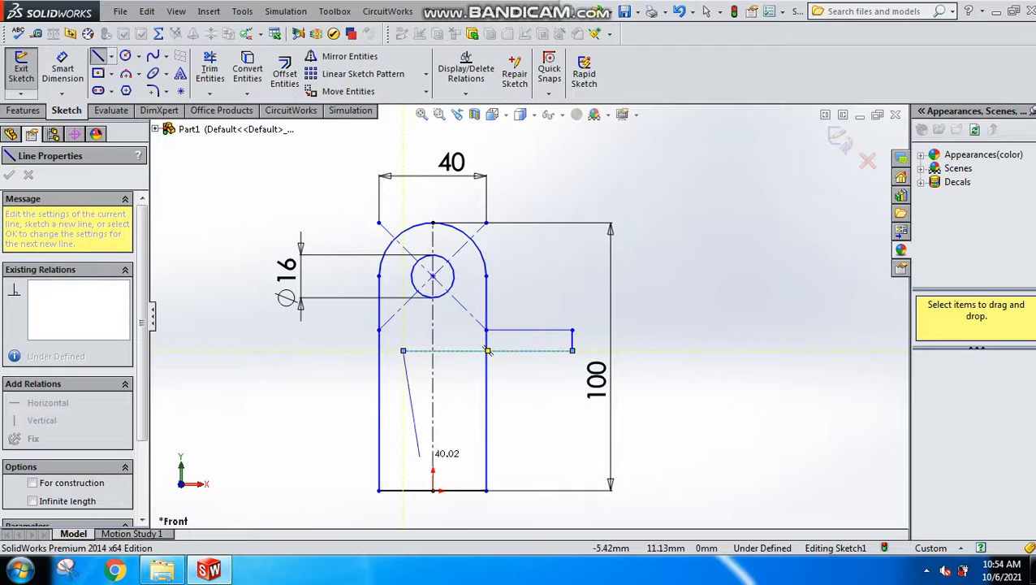
{"action": "left_click", "coordinate": [403, 490]}
{"action": "key", "text": "Escape"}
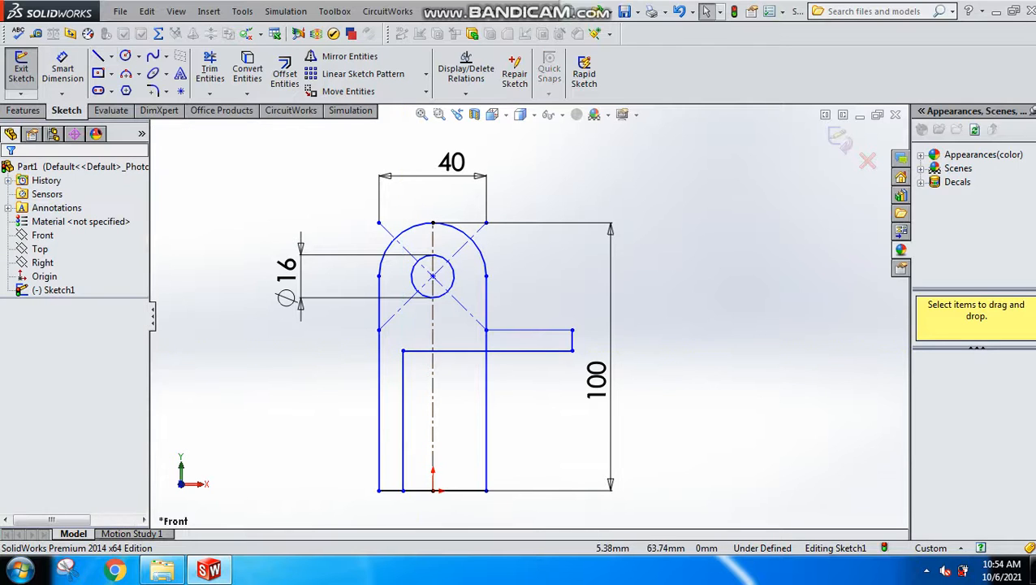
Trim the outer right vertical line below the arm and the base line right of the inner vertical line
{"action": "left_click", "coordinate": [209, 69]}
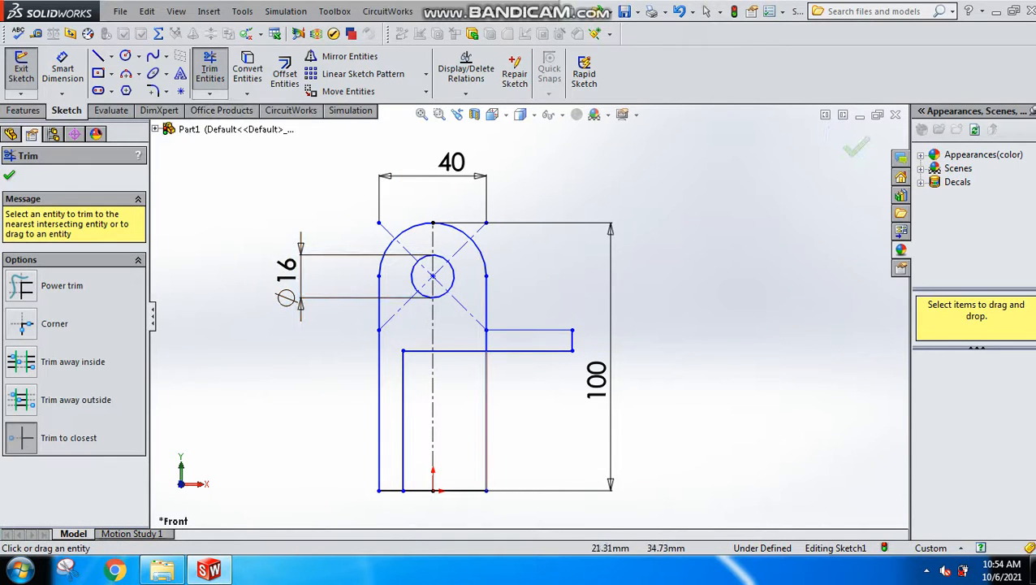
{"action": "left_click", "coordinate": [486, 339]}
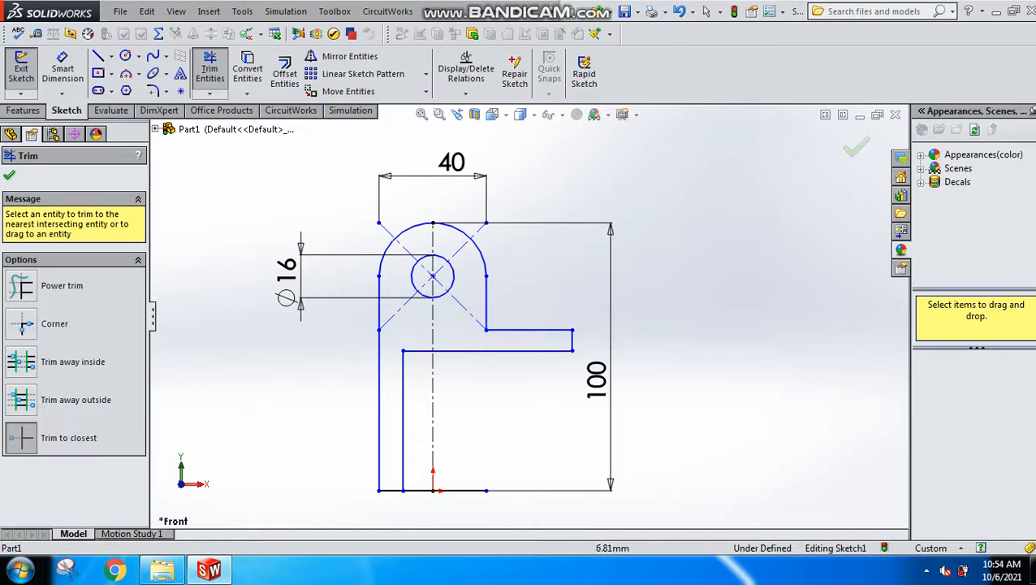
{"action": "left_click", "coordinate": [471, 490]}
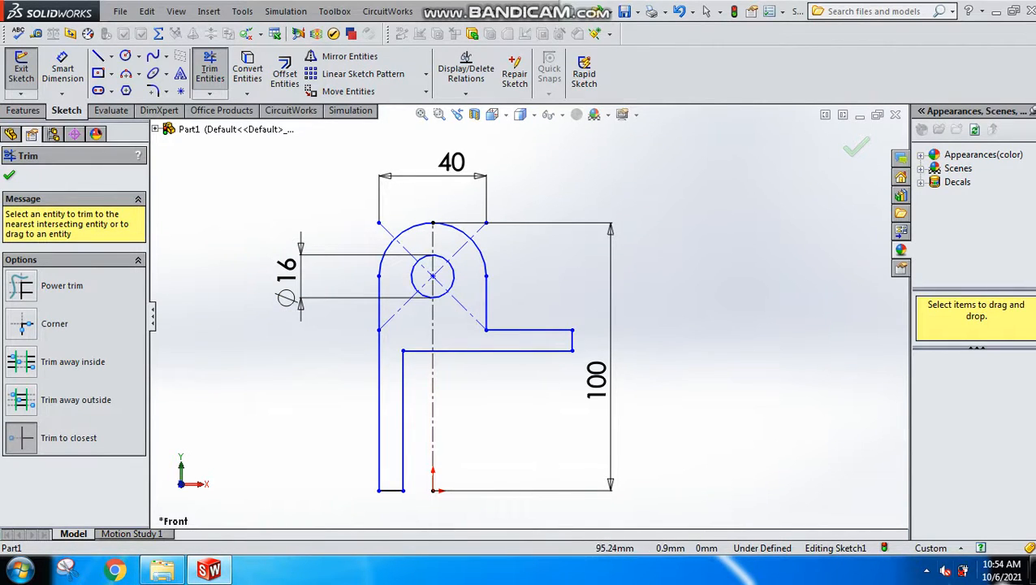
Dimension the short vertical end of the horizontal arm to 12 mm
{"action": "left_click", "coordinate": [62, 69]}
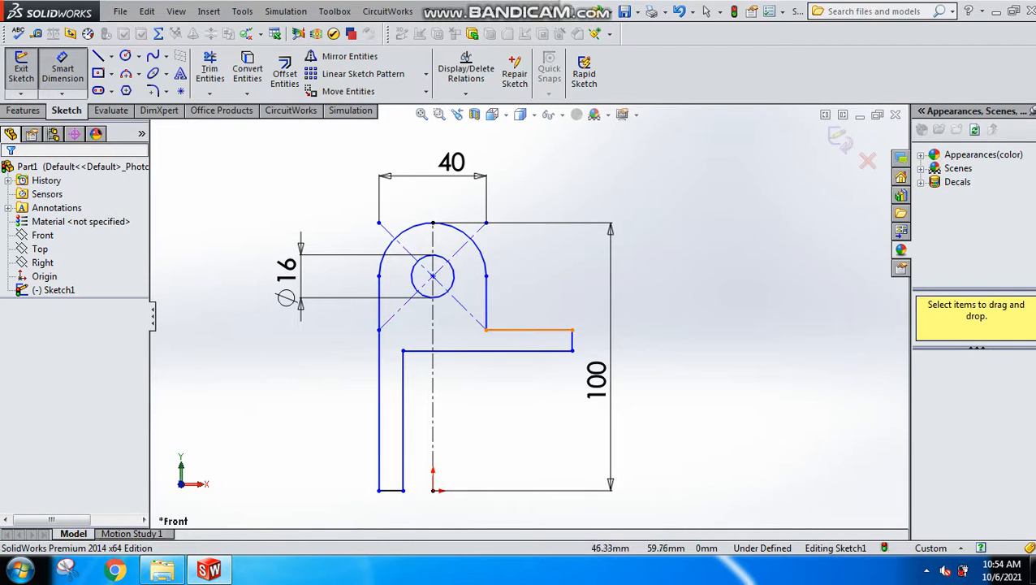
{"action": "left_click", "coordinate": [572, 339]}
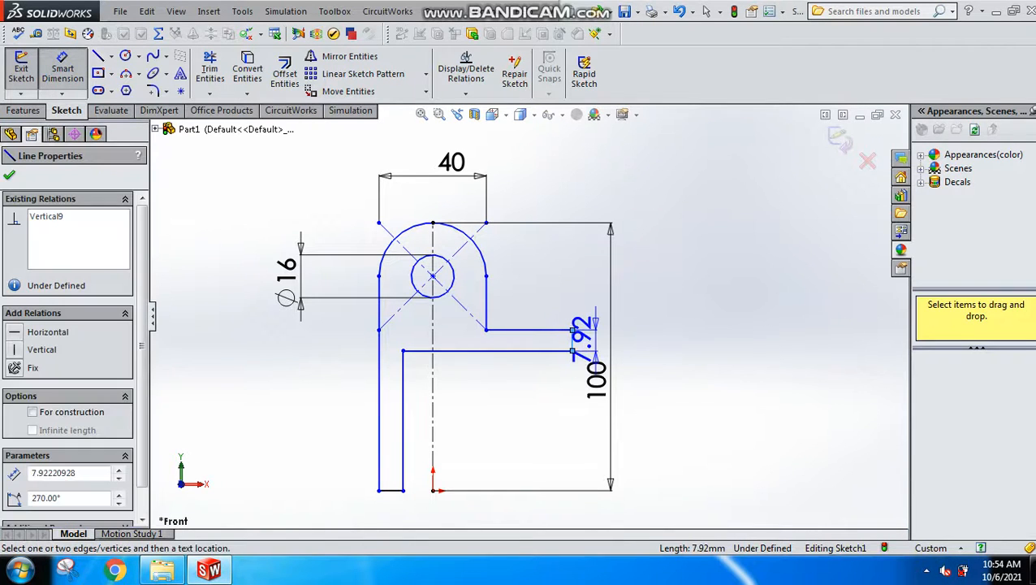
{"action": "left_click", "coordinate": [595, 382]}
{"action": "type", "text": "12"}
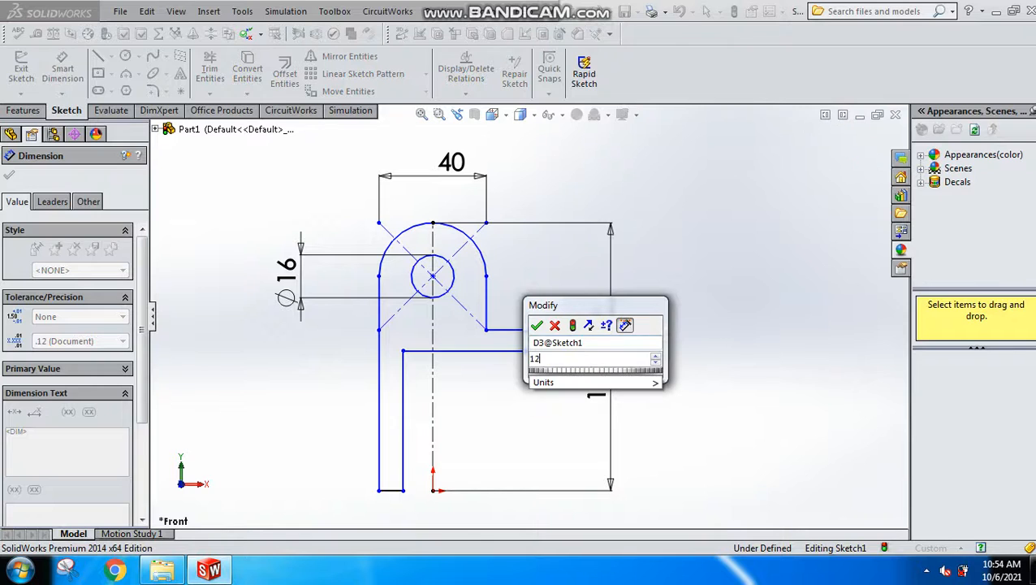
{"action": "key", "text": "Return"}
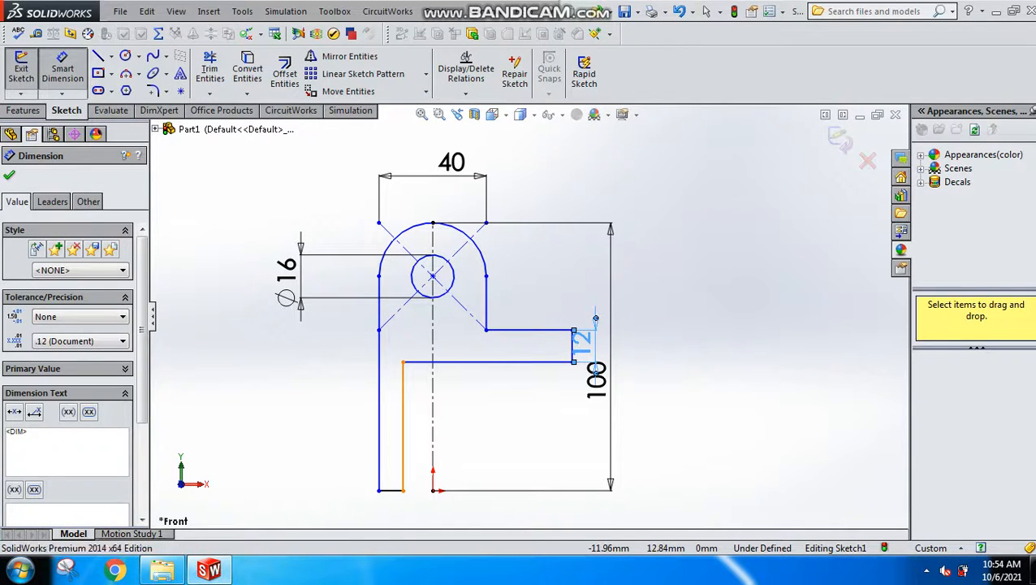
Dimension the width of the vertical leg, between its two vertical sides, to 12 mm
{"action": "left_click", "coordinate": [380, 453]}
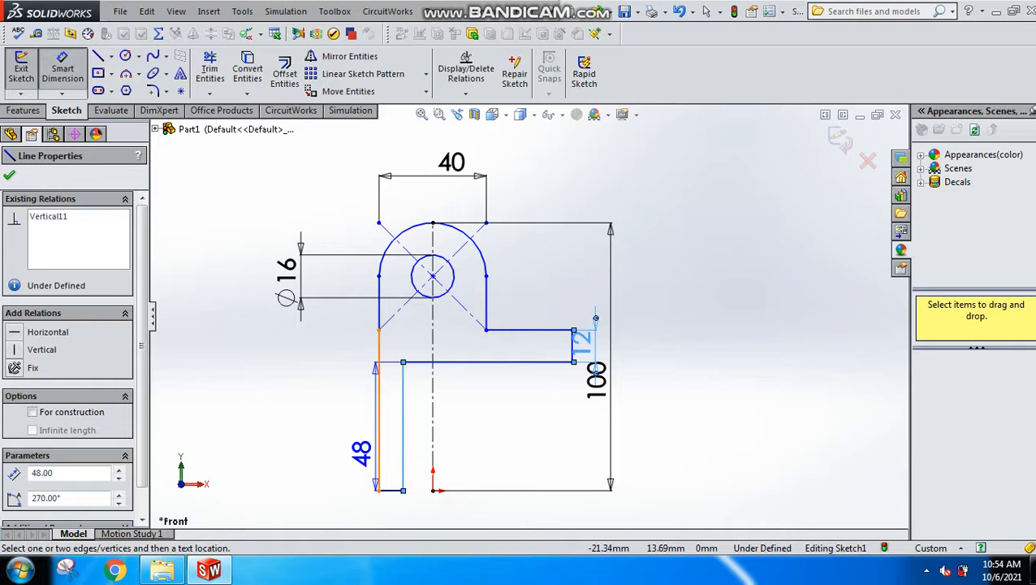
{"action": "left_click", "coordinate": [377, 453]}
{"action": "left_click", "coordinate": [299, 446]}
{"action": "type", "text": "12"}
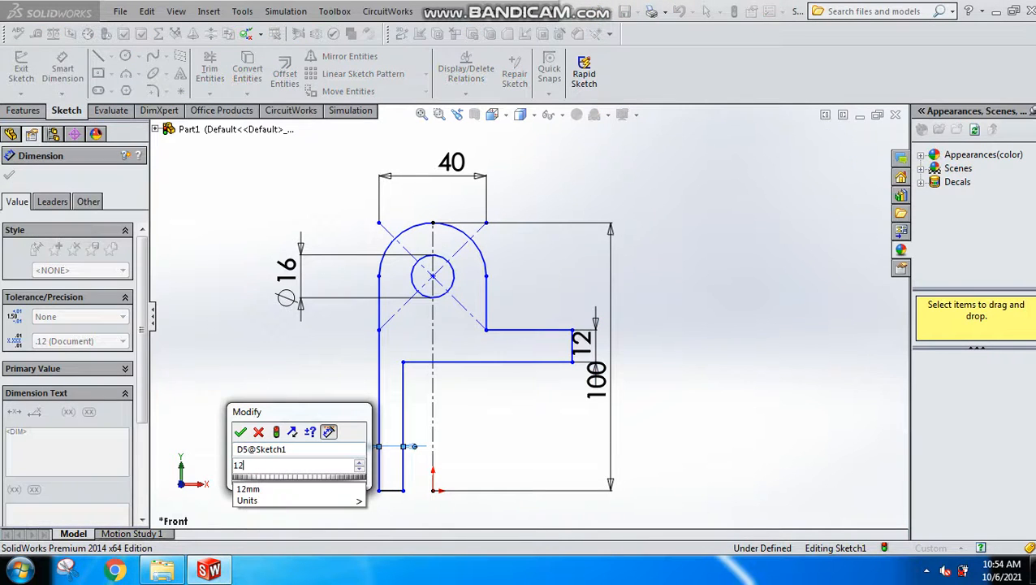
{"action": "key", "text": "Return"}
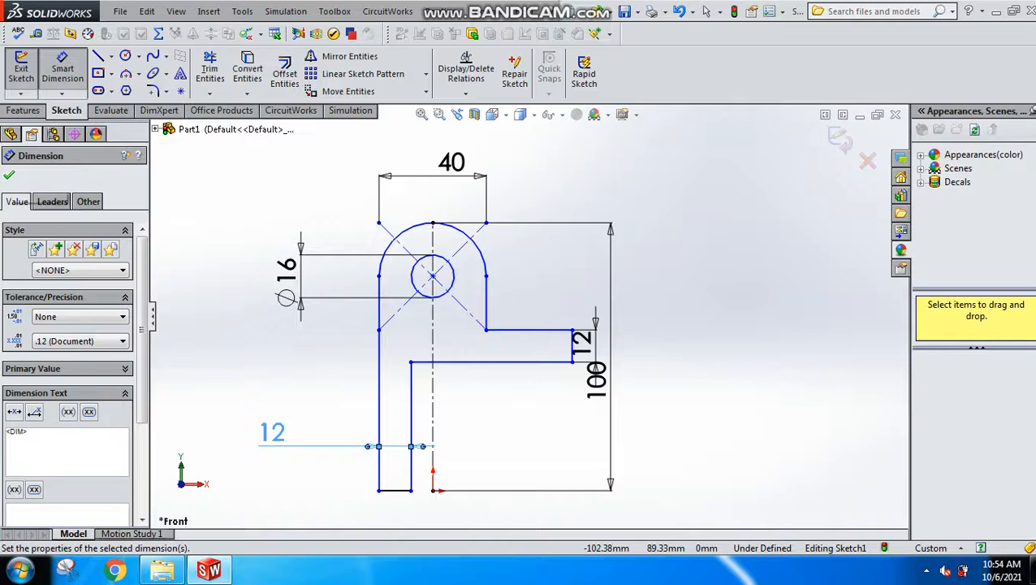
{"action": "key", "text": "Escape"}
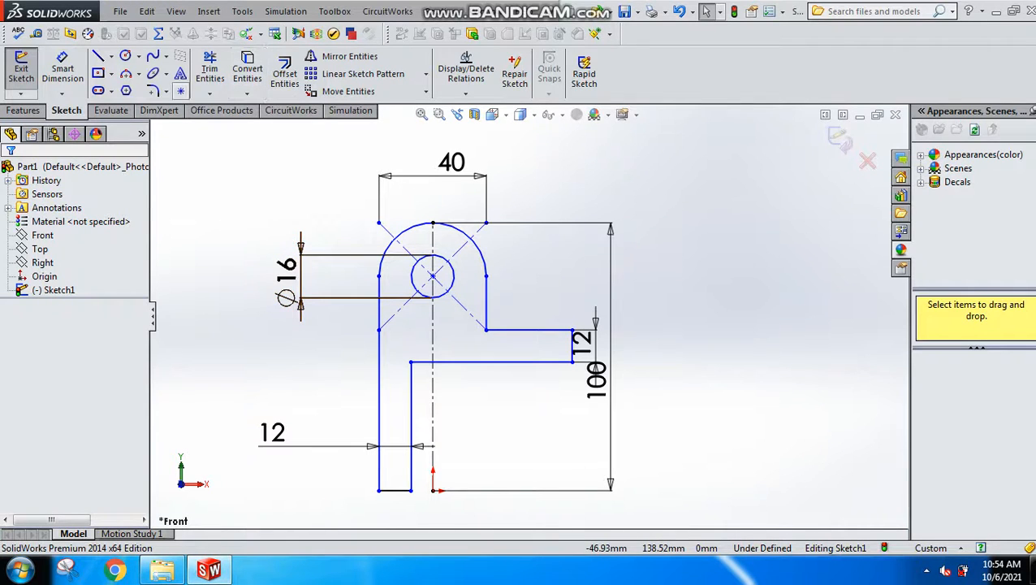
Fillet the two inner corners where the side arm meets the leg and the upper body with a 5 mm radius
{"action": "left_click", "coordinate": [152, 91]}
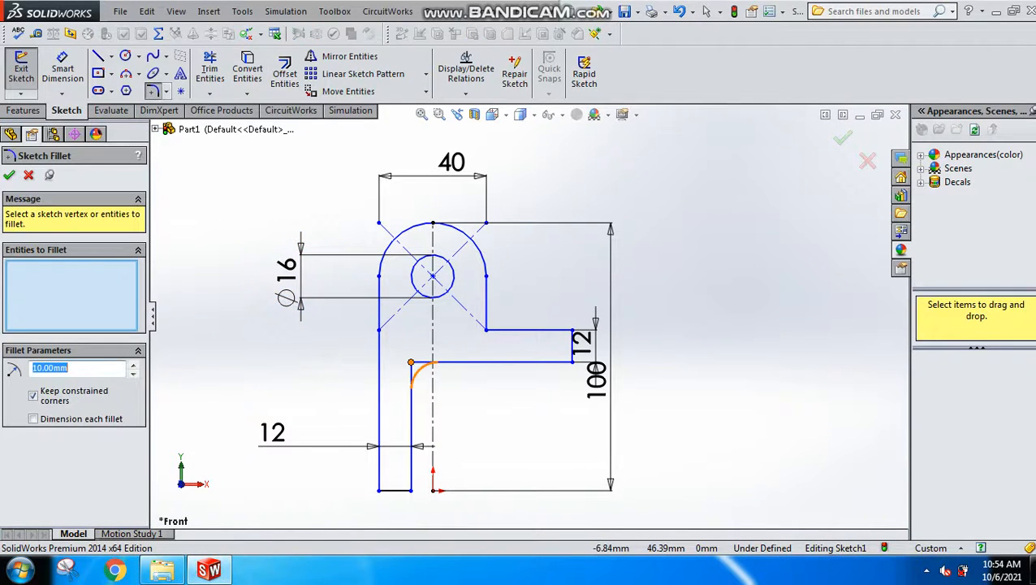
{"action": "left_click", "coordinate": [411, 363]}
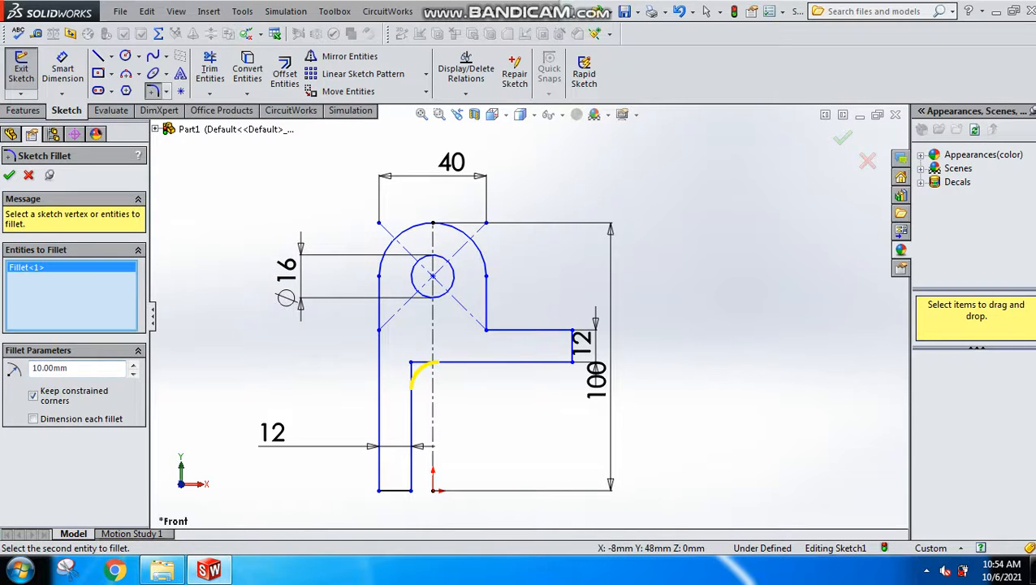
{"action": "left_click", "coordinate": [486, 329]}
{"action": "double_click", "coordinate": [59, 368]}
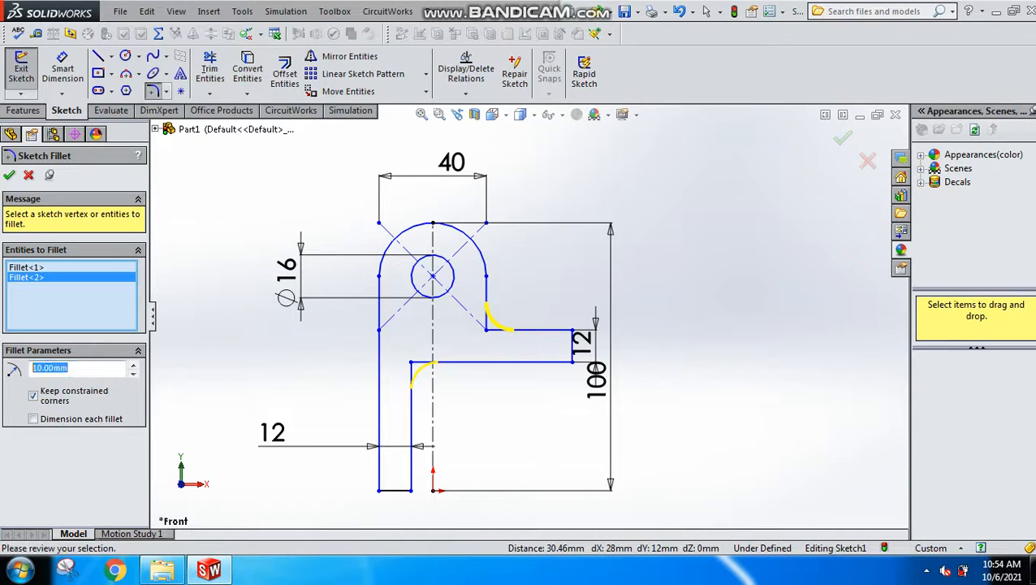
{"action": "type", "text": "5"}
{"action": "key", "text": "Return"}
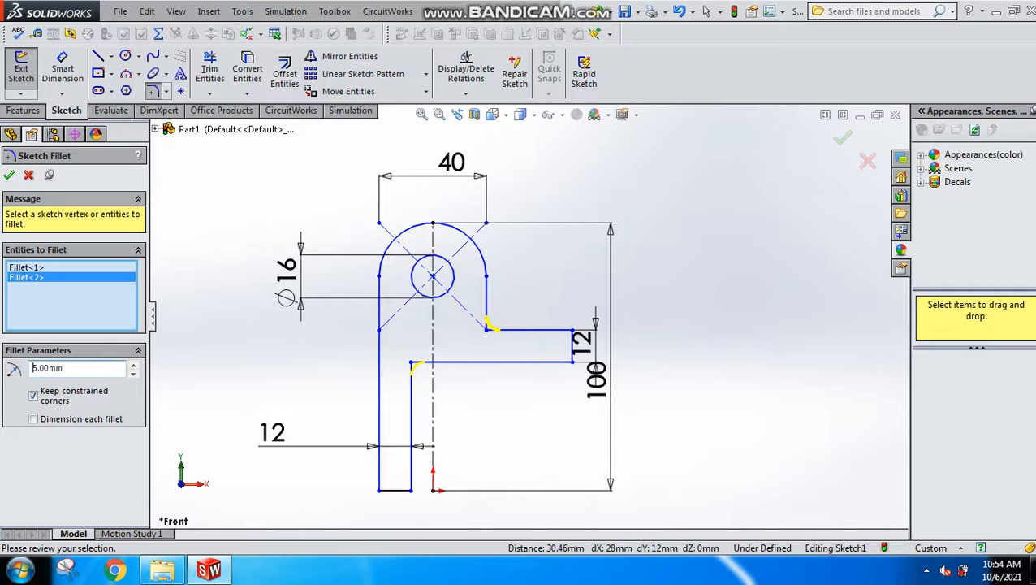
{"action": "key", "text": "Return"}
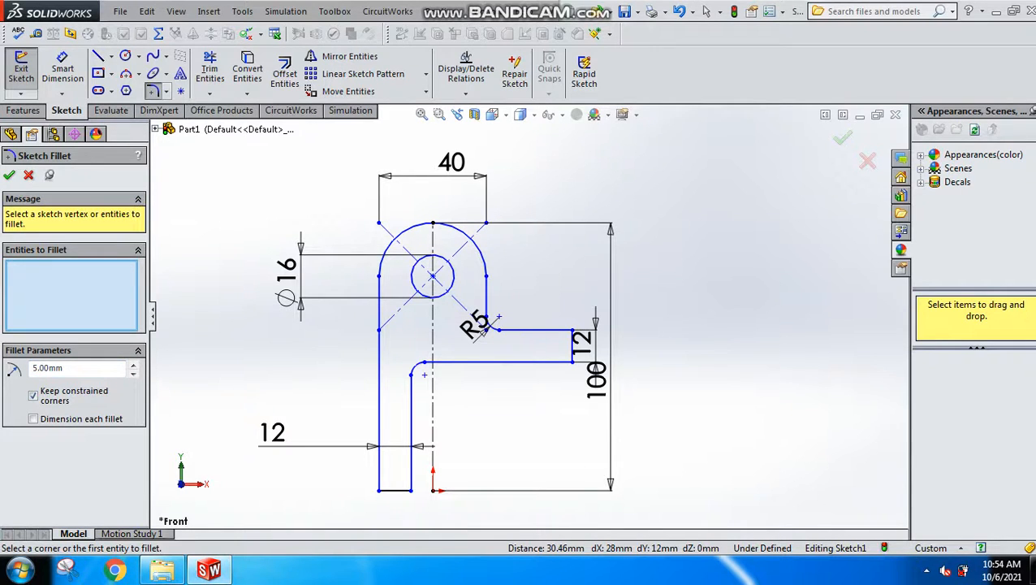
{"action": "left_click", "coordinate": [9, 174]}
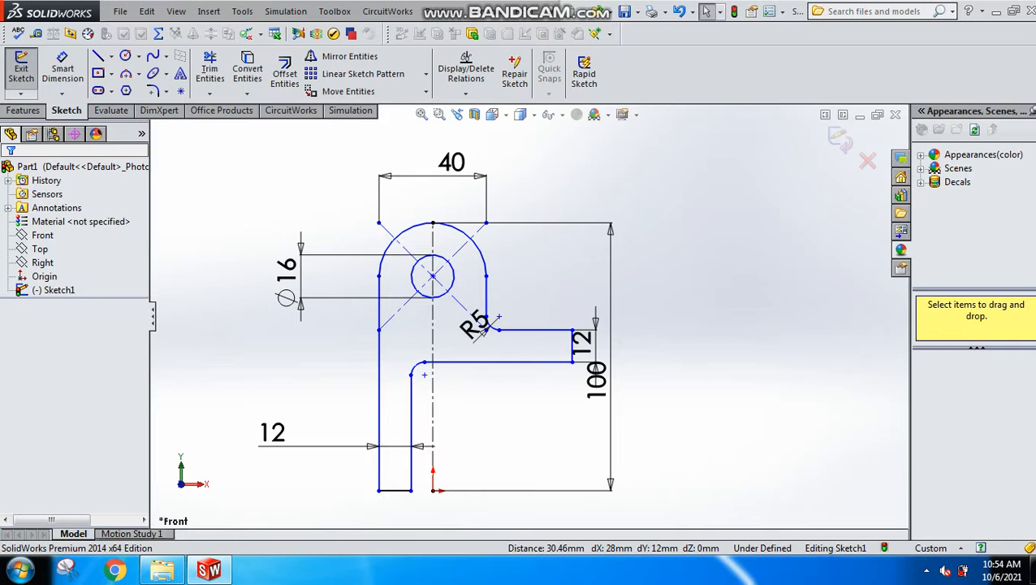
Extrude the bracket profile as a boss with the depth equation =12+12+16, using the Mid Plane end condition
{"action": "left_click", "coordinate": [23, 110]}
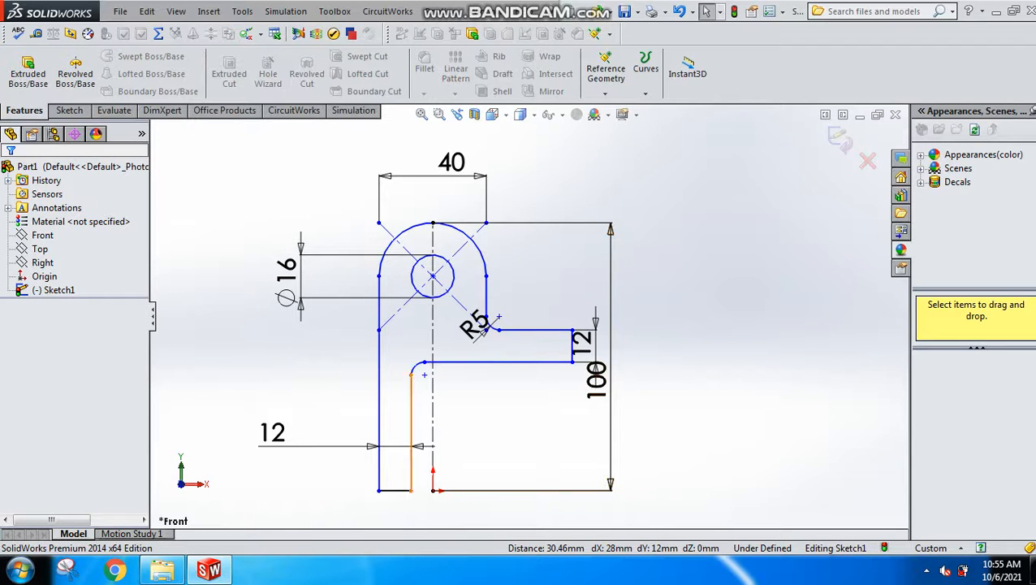
{"action": "left_click", "coordinate": [27, 73]}
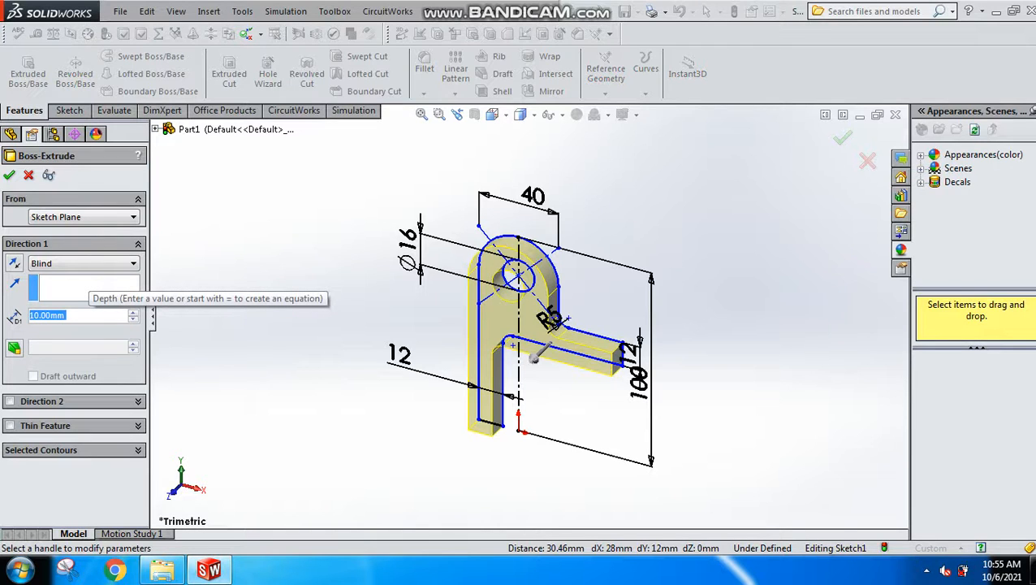
{"action": "type", "text": "=12"}
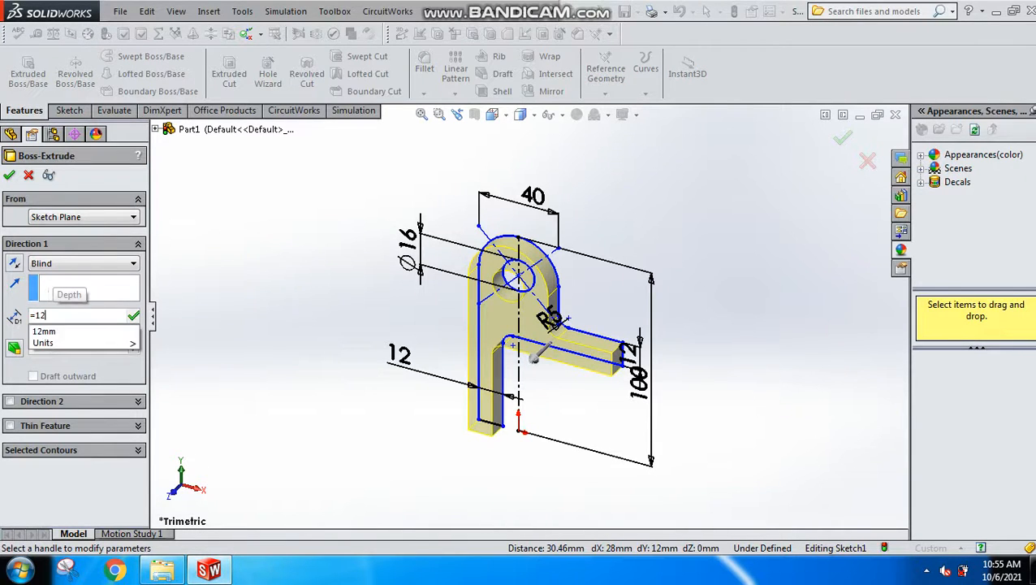
{"action": "type", "text": "+1"}
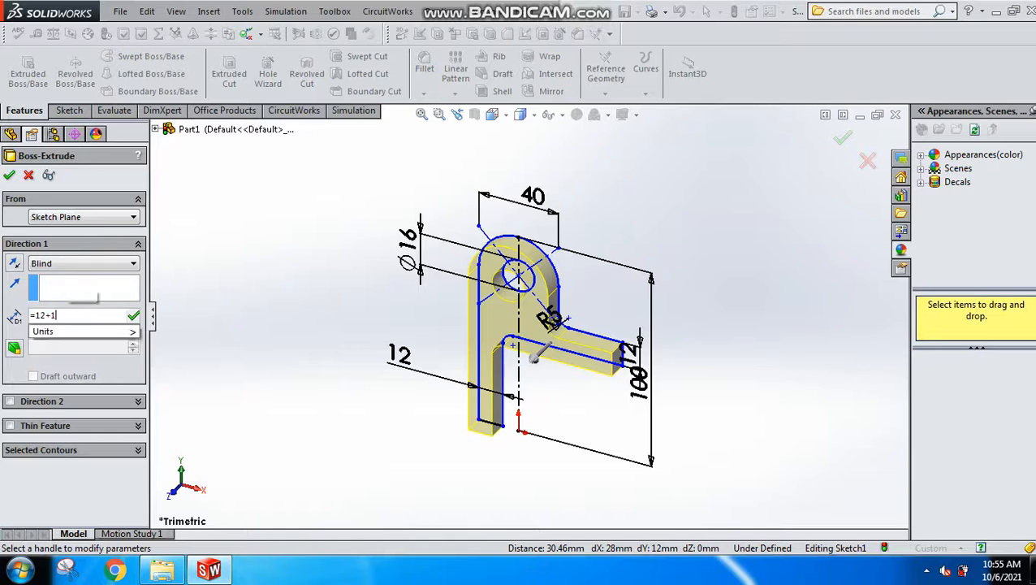
{"action": "type", "text": "2+16"}
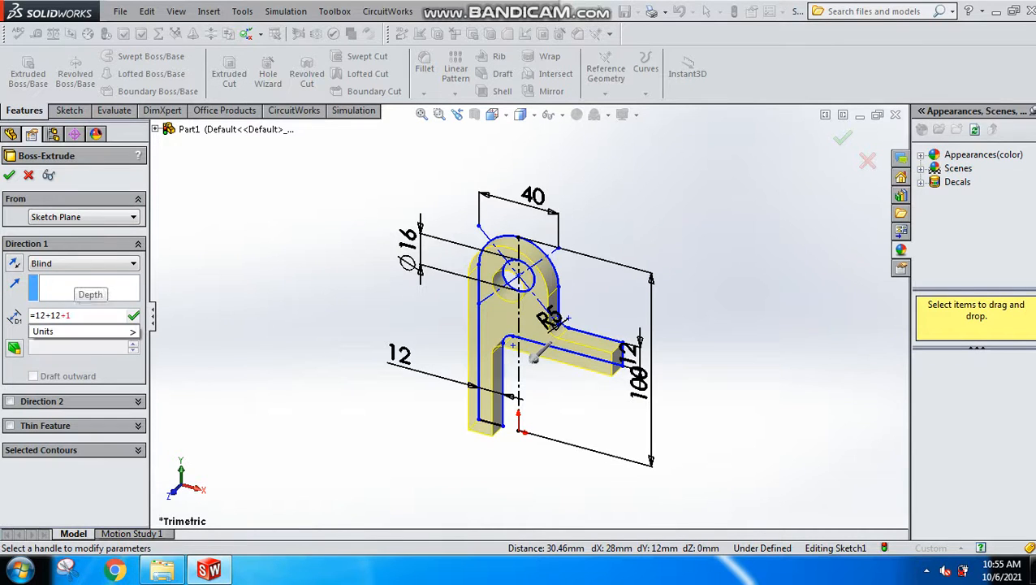
{"action": "key", "text": "Return"}
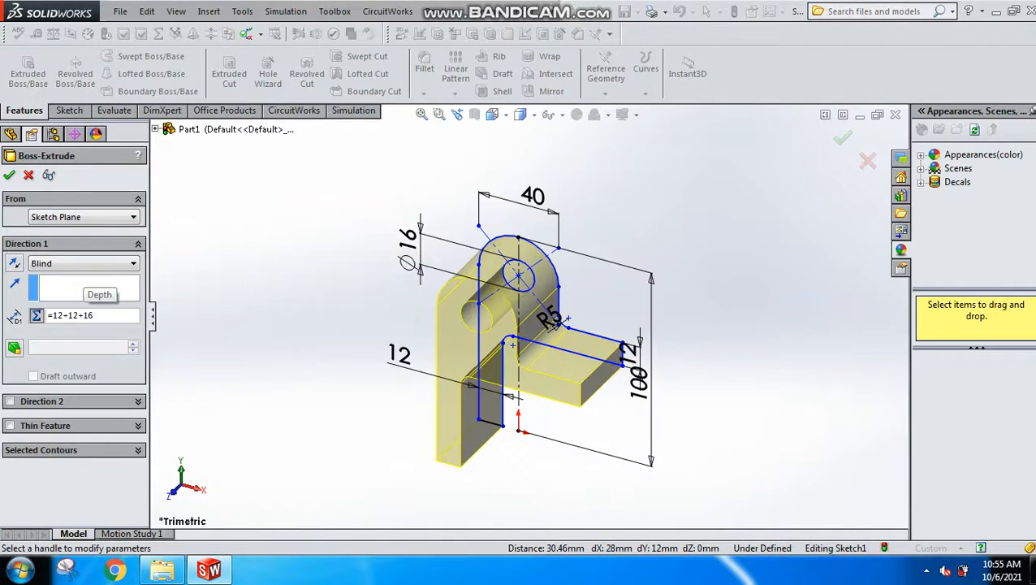
{"action": "left_click", "coordinate": [83, 264]}
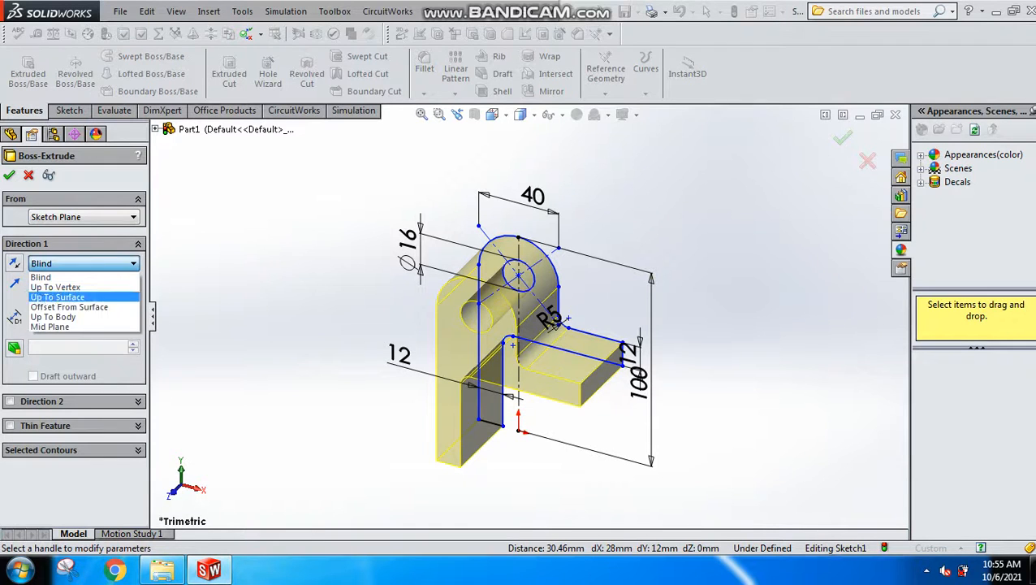
{"action": "left_click", "coordinate": [65, 325]}
{"action": "left_click", "coordinate": [9, 175]}
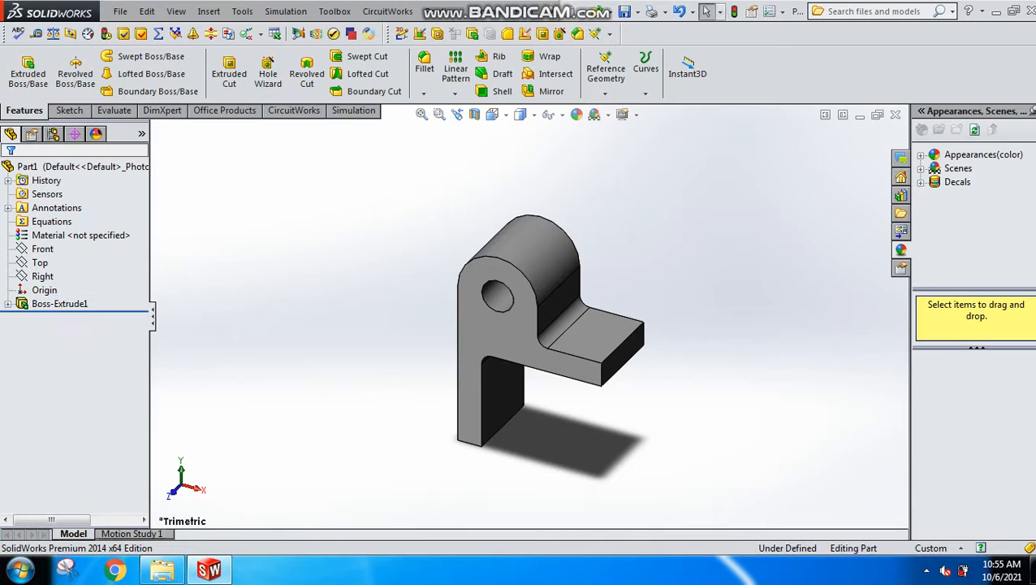
Edit the extrusion's sketch, dimension the side arm to extend 40 mm from the upper body's vertical side, and exit the sketch
{"action": "middle_click_drag", "start_coordinate": [520, 325], "coordinate": [580, 363]}
{"action": "left_click", "coordinate": [579, 362]}
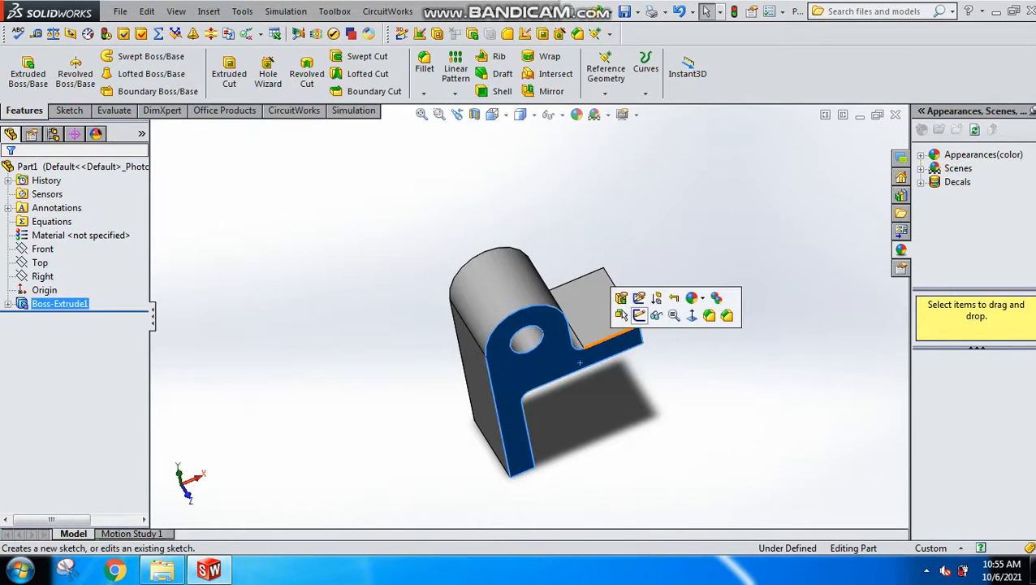
{"action": "left_click", "coordinate": [639, 315]}
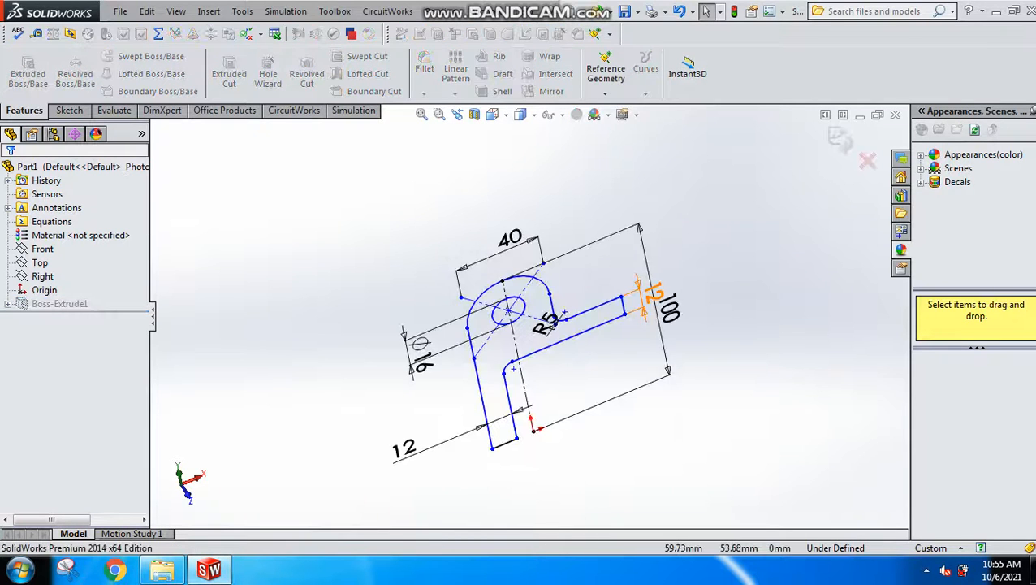
{"action": "mouse_move", "coordinate": [566, 329]}
{"action": "middle_mouse_down"}
{"action": "mouse_move", "coordinate": [546, 264]}
{"action": "mouse_move", "coordinate": [578, 251]}
{"action": "middle_mouse_up"}
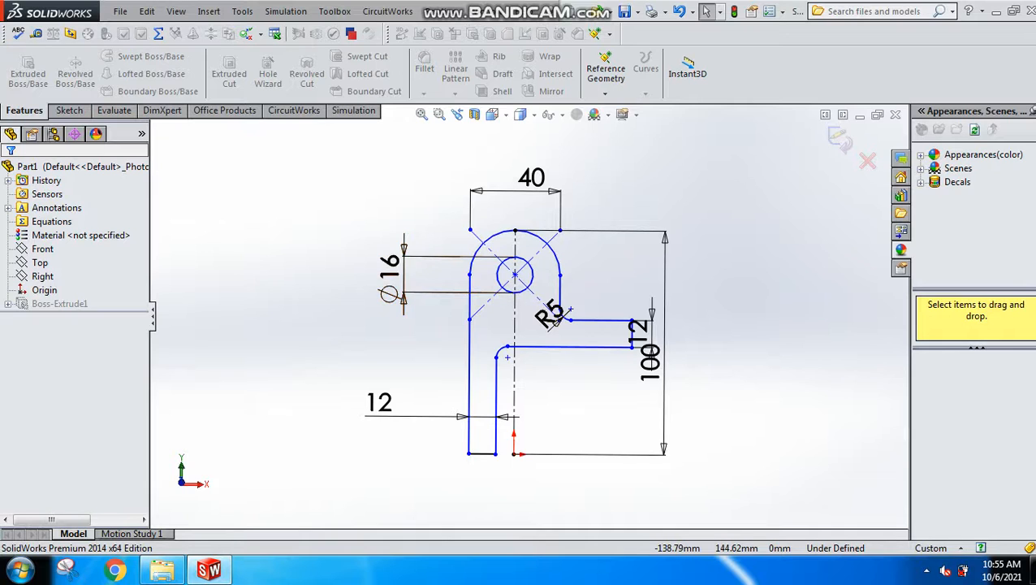
{"action": "left_click", "coordinate": [69, 110]}
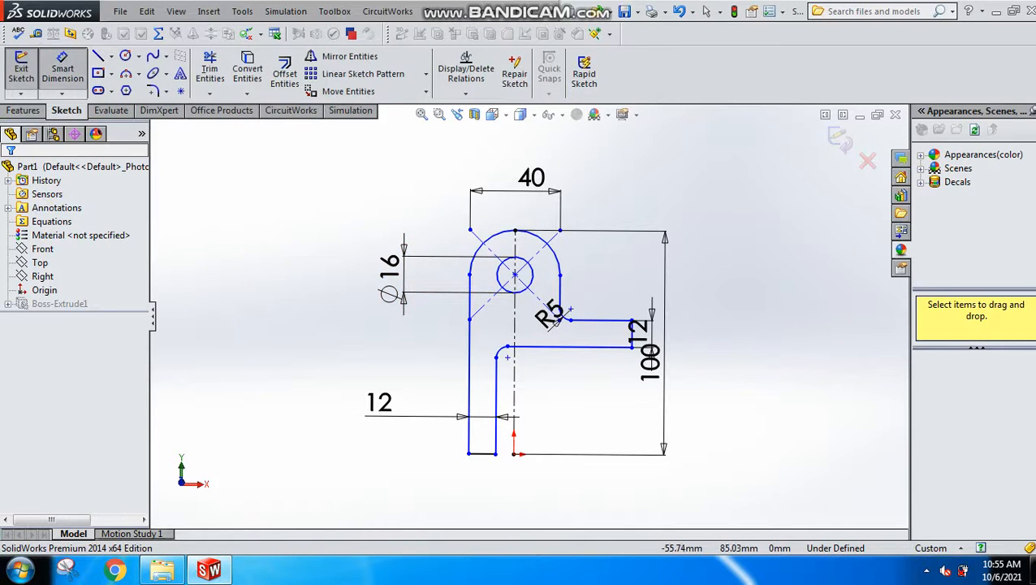
{"action": "left_click", "coordinate": [560, 296]}
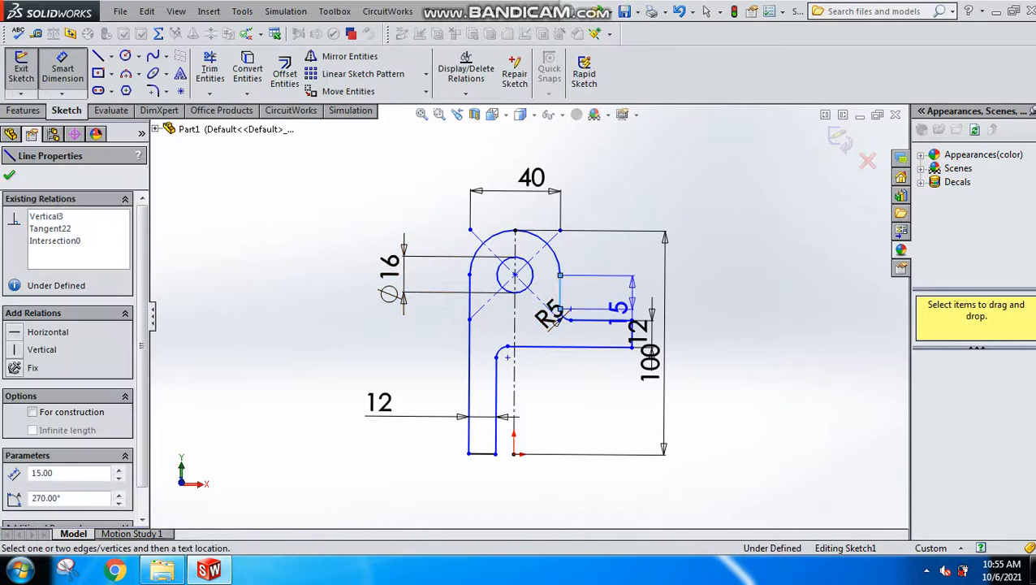
{"action": "left_click", "coordinate": [632, 320]}
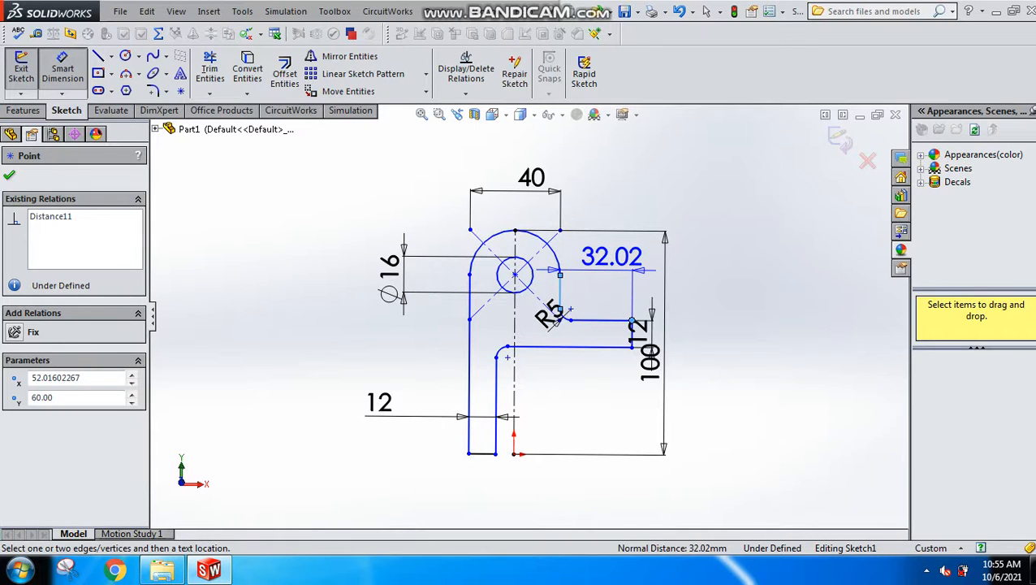
{"action": "left_click", "coordinate": [568, 310]}
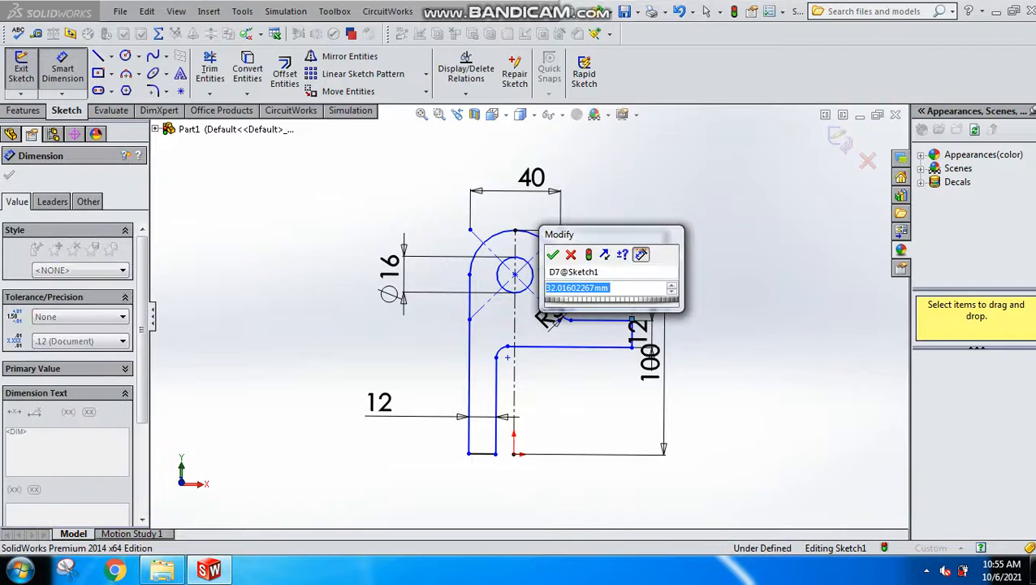
{"action": "type", "text": "40"}
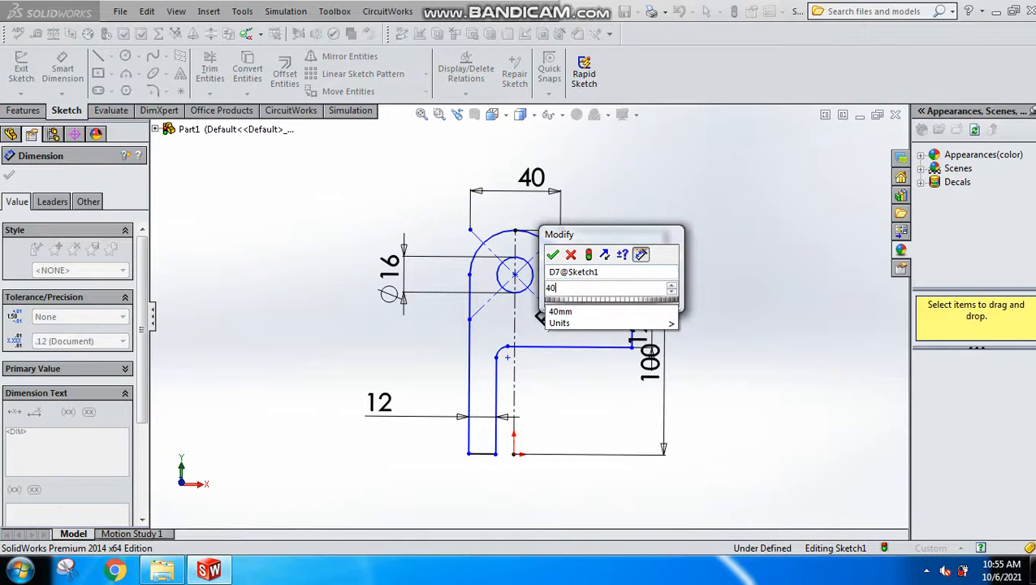
{"action": "key", "text": "Return"}
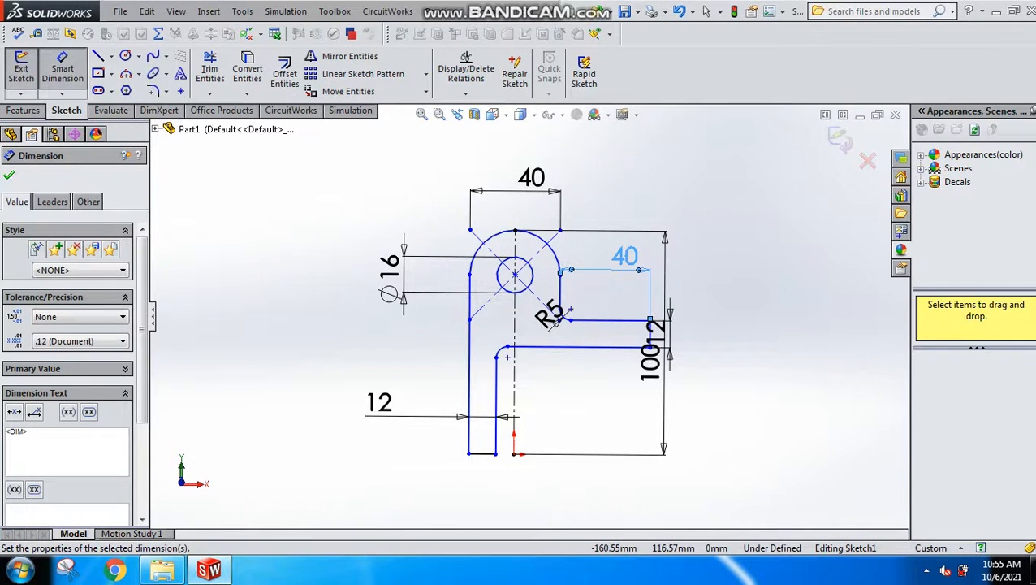
{"action": "left_click", "coordinate": [9, 175]}
{"action": "left_click", "coordinate": [839, 137]}
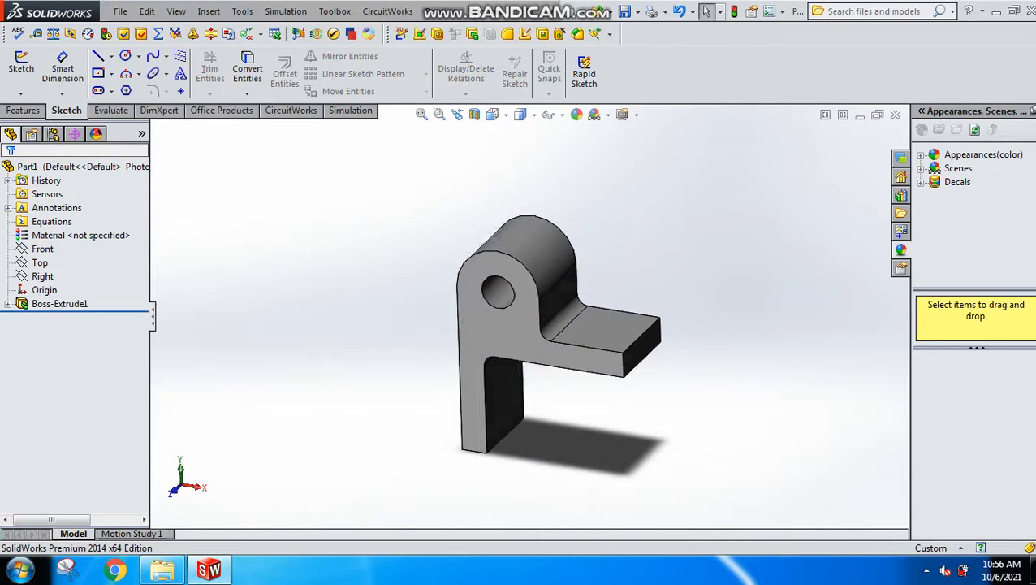
Fillet the four end corner edges of the side arm and the vertical leg with a 20 mm constant radius
{"action": "middle_click_drag", "start_coordinate": [536, 324], "coordinate": [475, 288]}
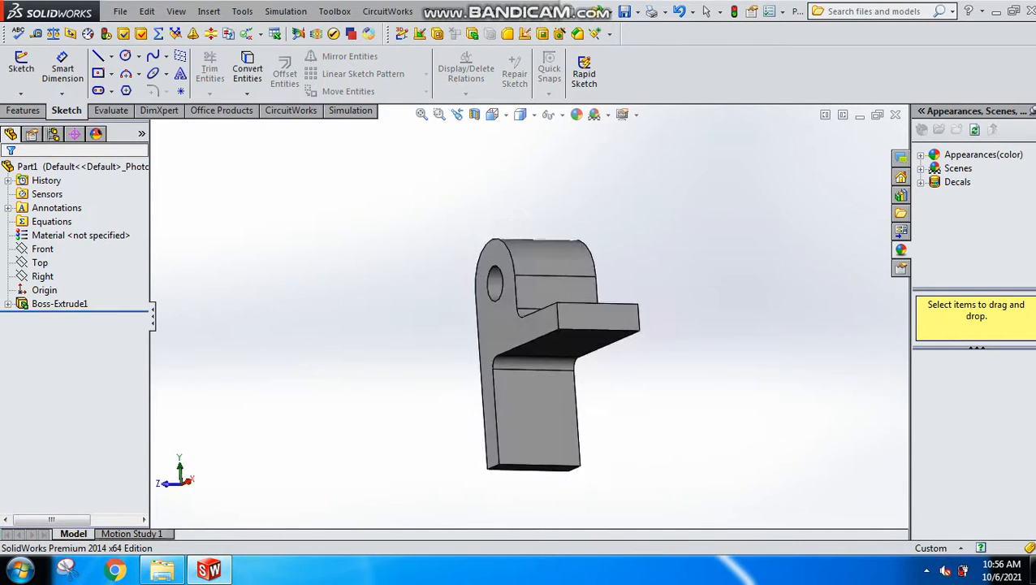
{"action": "middle_click_drag", "start_coordinate": [556, 284], "coordinate": [538, 281]}
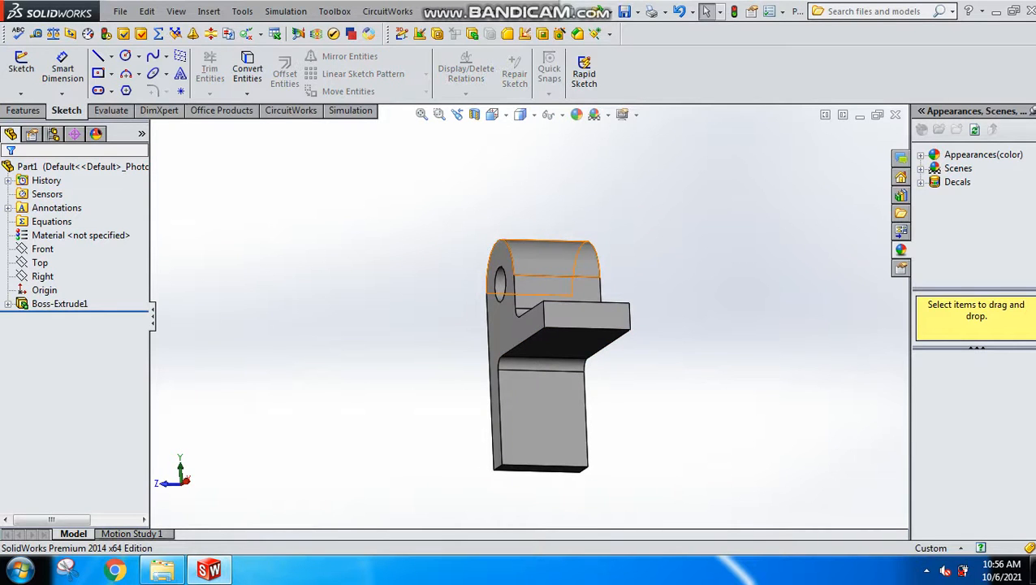
{"action": "left_click", "coordinate": [23, 109]}
{"action": "left_click", "coordinate": [424, 65]}
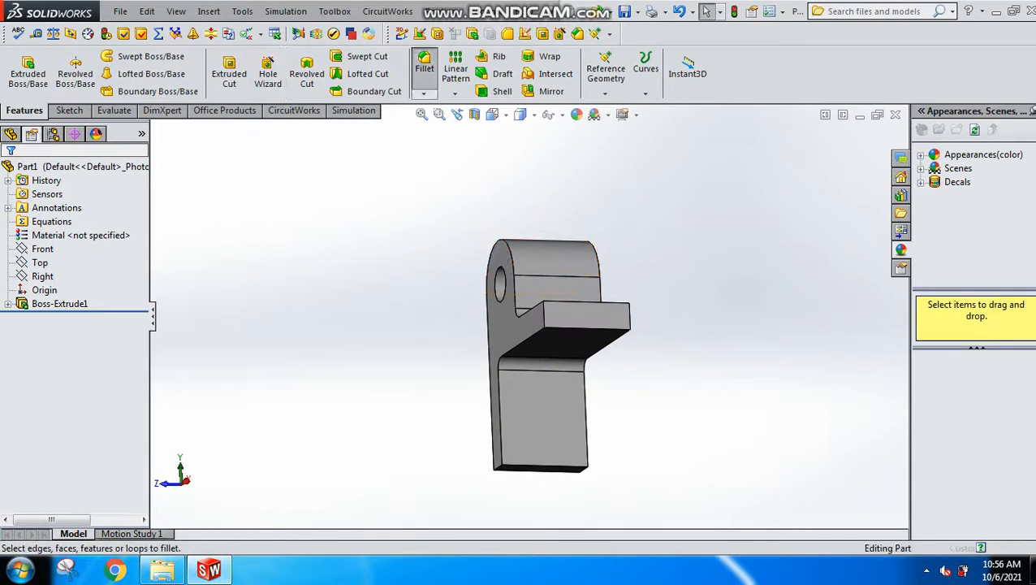
{"action": "left_click", "coordinate": [116, 468]}
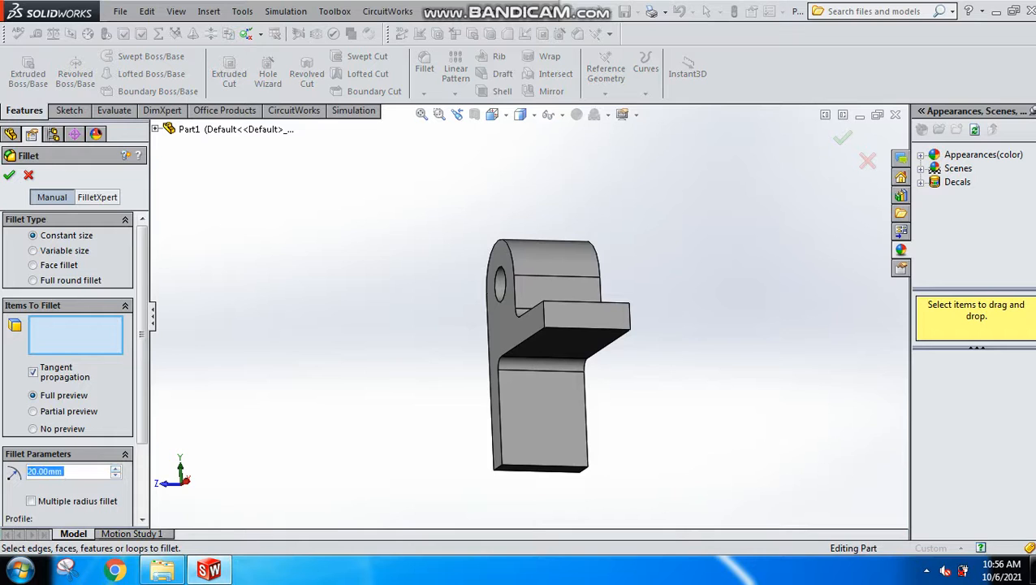
{"action": "left_click", "coordinate": [498, 467]}
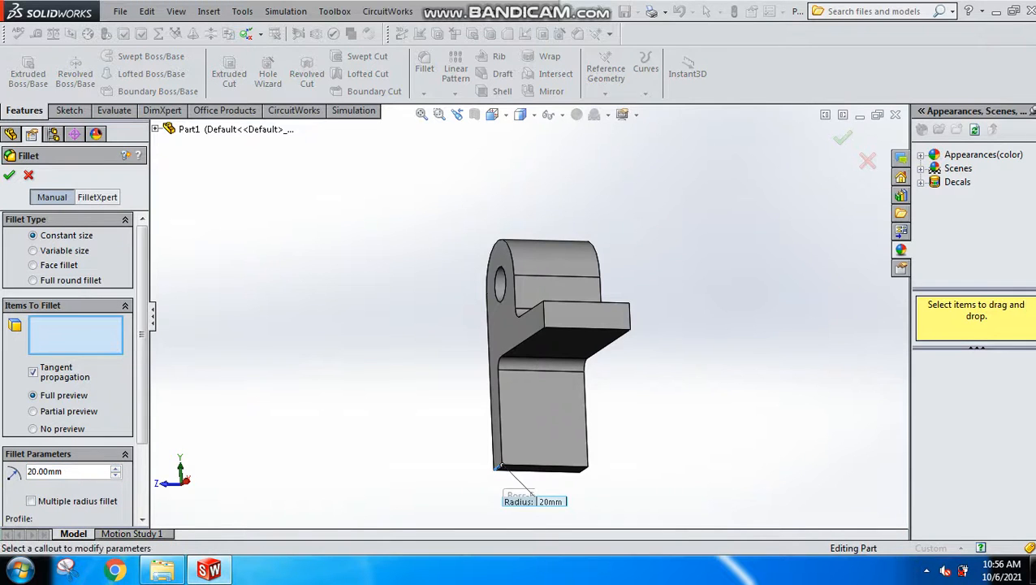
{"action": "middle_click_drag", "start_coordinate": [498, 466], "coordinate": [445, 466]}
{"action": "middle_click_drag", "start_coordinate": [539, 488], "coordinate": [526, 487]}
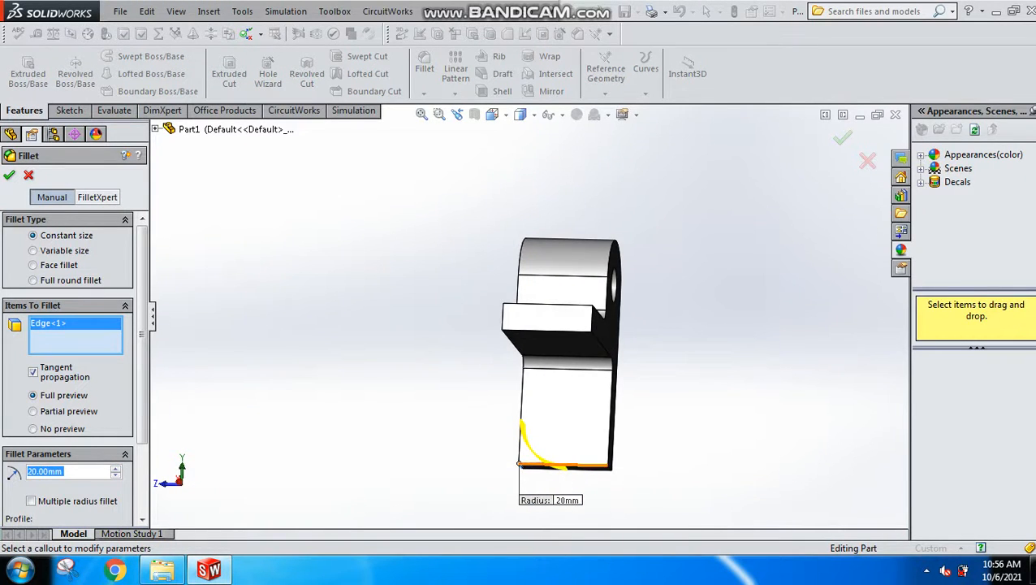
{"action": "middle_click_drag", "start_coordinate": [606, 467], "coordinate": [578, 341]}
{"action": "scroll", "coordinate": [562, 445], "scroll_direction": "up", "scroll_amount": 1}
{"action": "left_click", "coordinate": [598, 443]}
{"action": "scroll", "coordinate": [574, 288], "scroll_direction": "down", "scroll_amount": 2}
{"action": "left_click", "coordinate": [569, 262]}
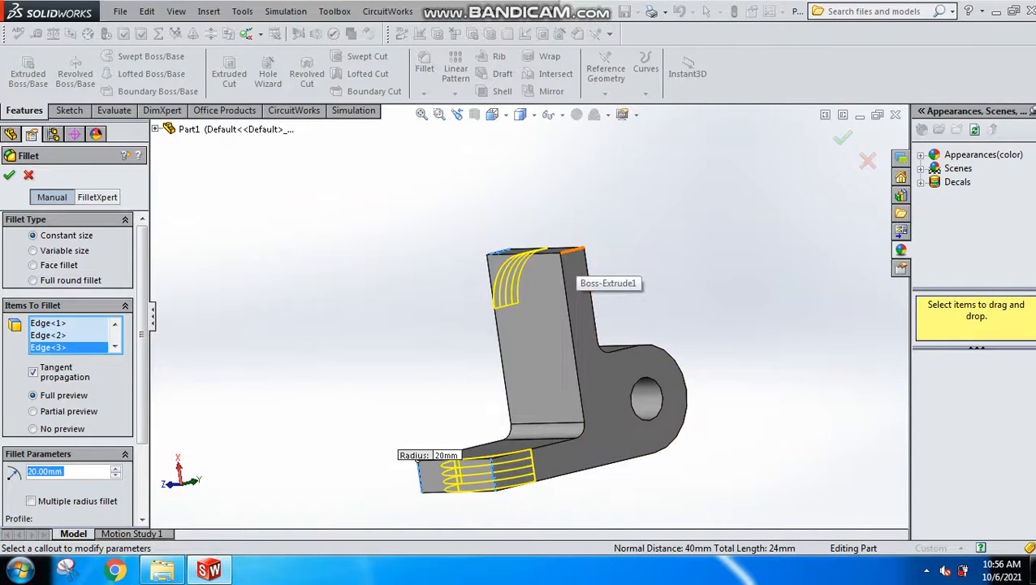
{"action": "left_click", "coordinate": [572, 252]}
{"action": "key", "text": "Return"}
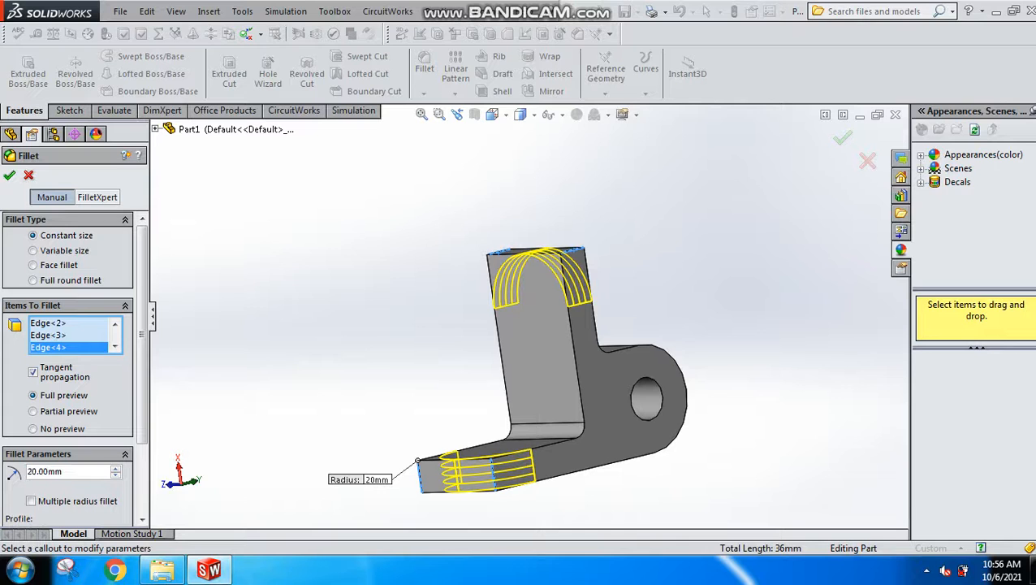
Sketch a circle about 13 mm in diameter on the leg's inner face, centred on the centre of its rounded end
{"action": "middle_click_drag", "start_coordinate": [487, 333], "coordinate": [605, 406]}
{"action": "middle_click_drag", "start_coordinate": [487, 398], "coordinate": [369, 386]}
{"action": "left_click", "coordinate": [579, 455]}
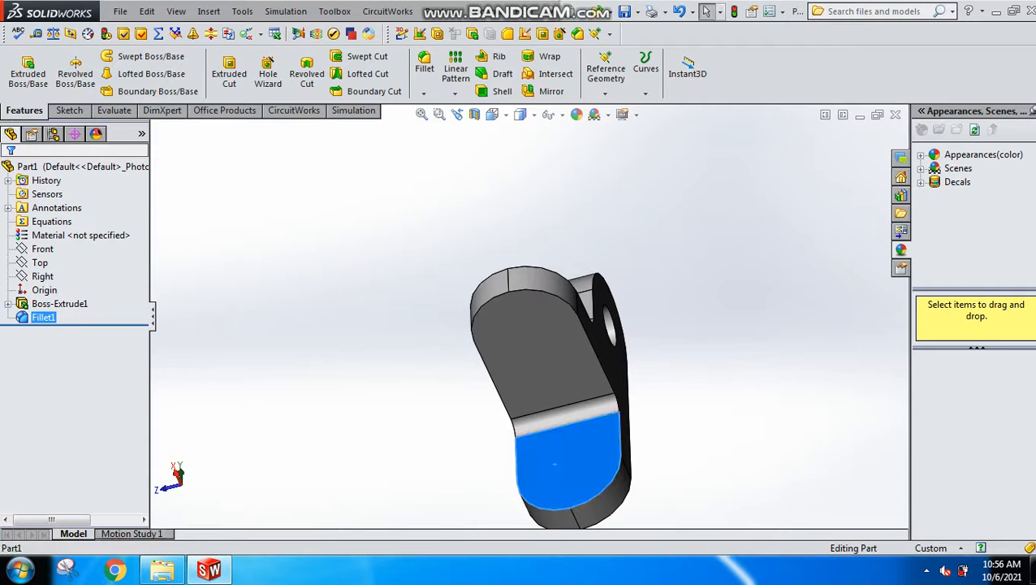
{"action": "left_click", "coordinate": [683, 415]}
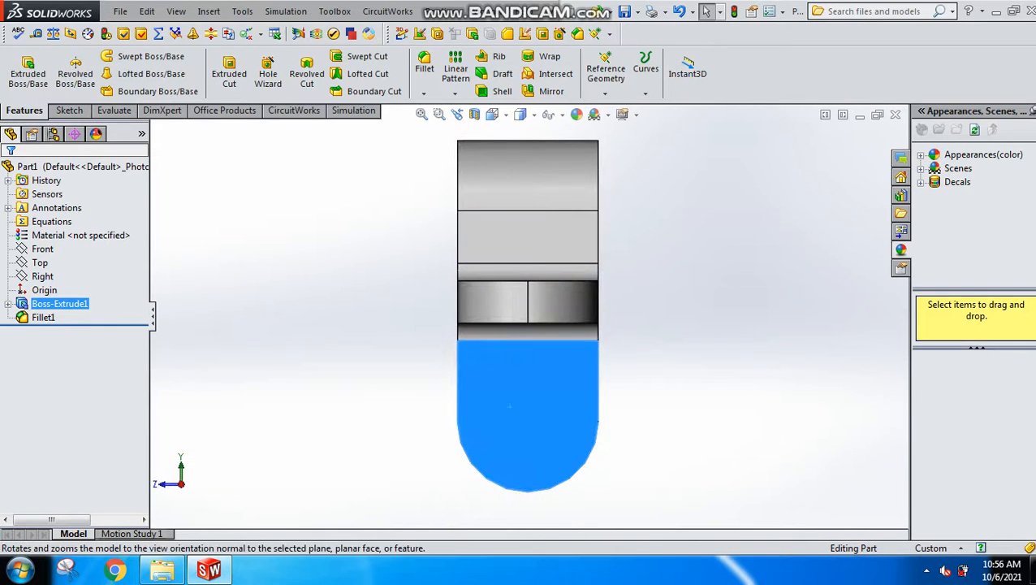
{"action": "left_click", "coordinate": [69, 111]}
{"action": "left_click", "coordinate": [125, 56]}
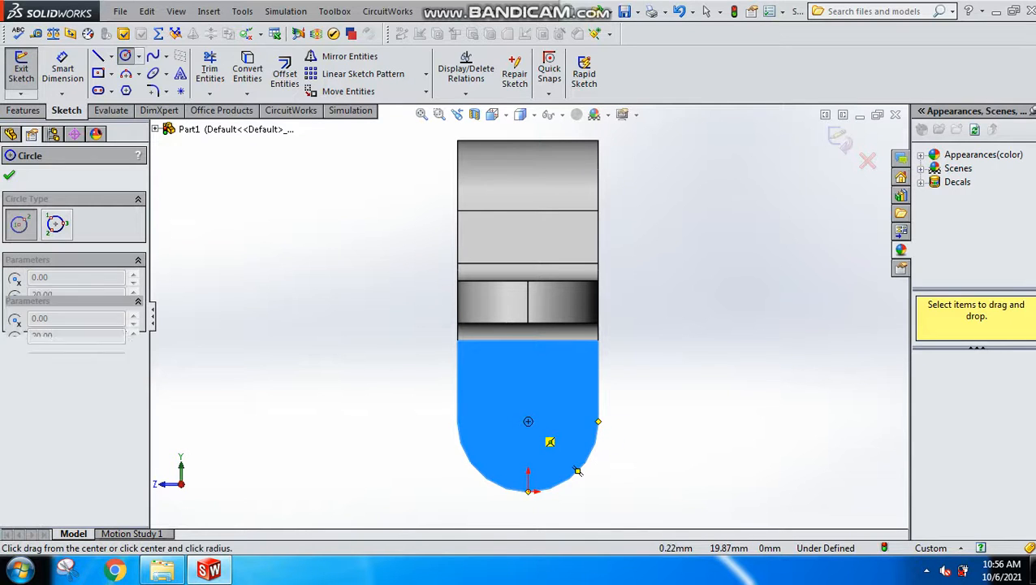
{"action": "left_click", "coordinate": [528, 420]}
{"action": "left_click", "coordinate": [544, 438]}
Dimension the diameter of the circle on the leg to 16 mm
{"action": "left_click", "coordinate": [63, 69]}
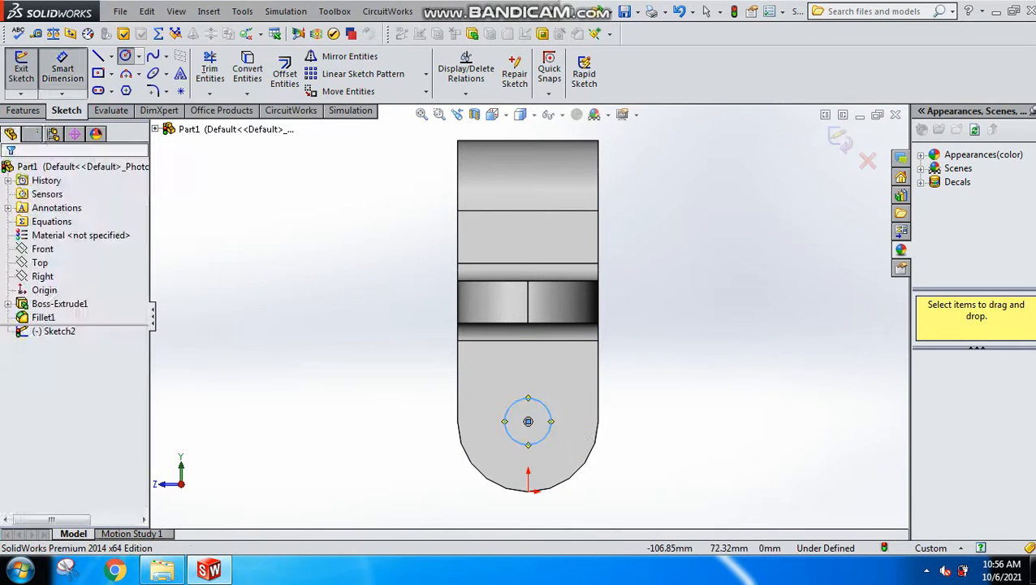
{"action": "left_click", "coordinate": [513, 403]}
{"action": "left_click", "coordinate": [499, 413]}
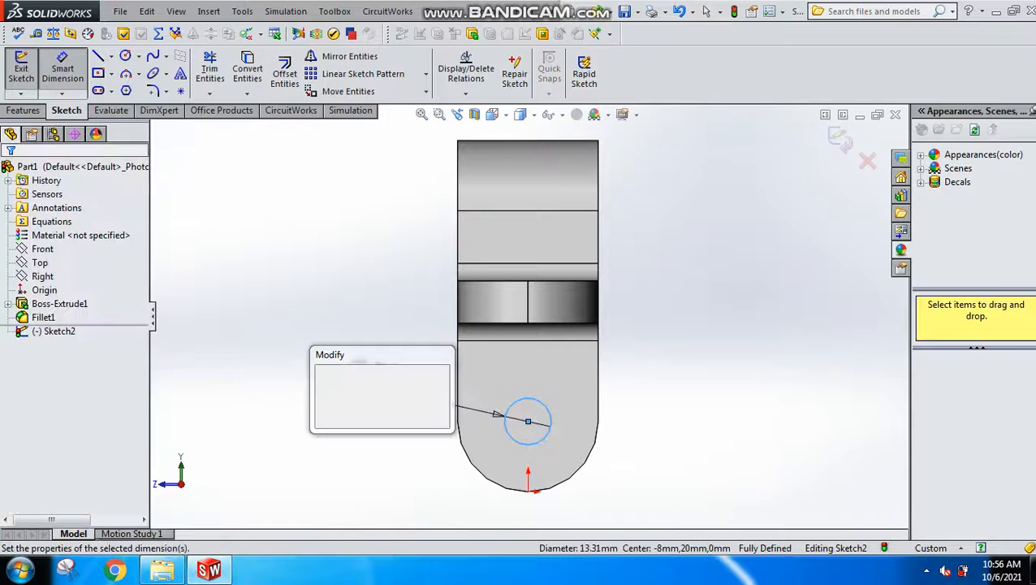
{"action": "type", "text": "15"}
{"action": "key", "text": "BackSpace"}
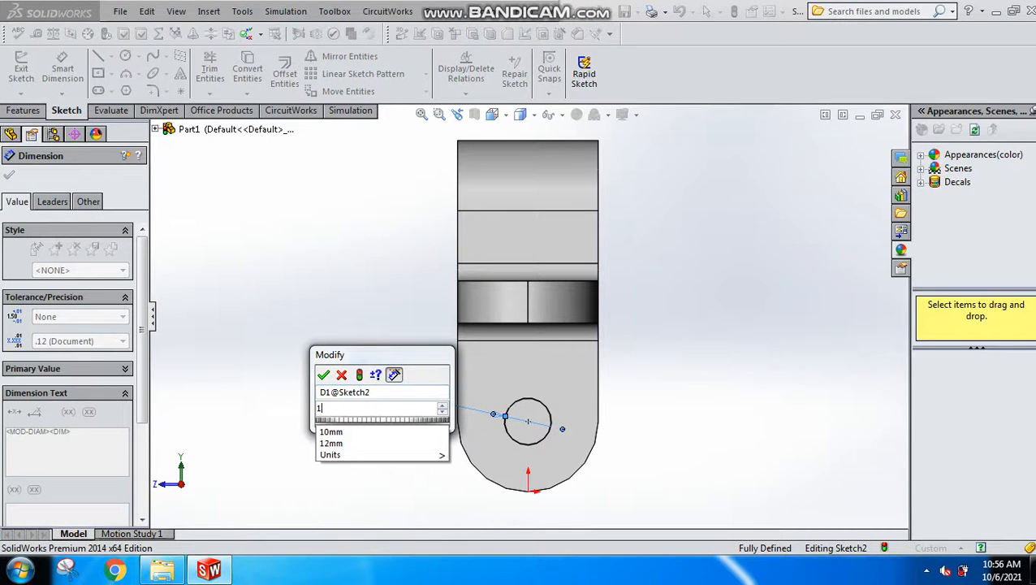
{"action": "type", "text": "6"}
{"action": "key", "text": "Return"}
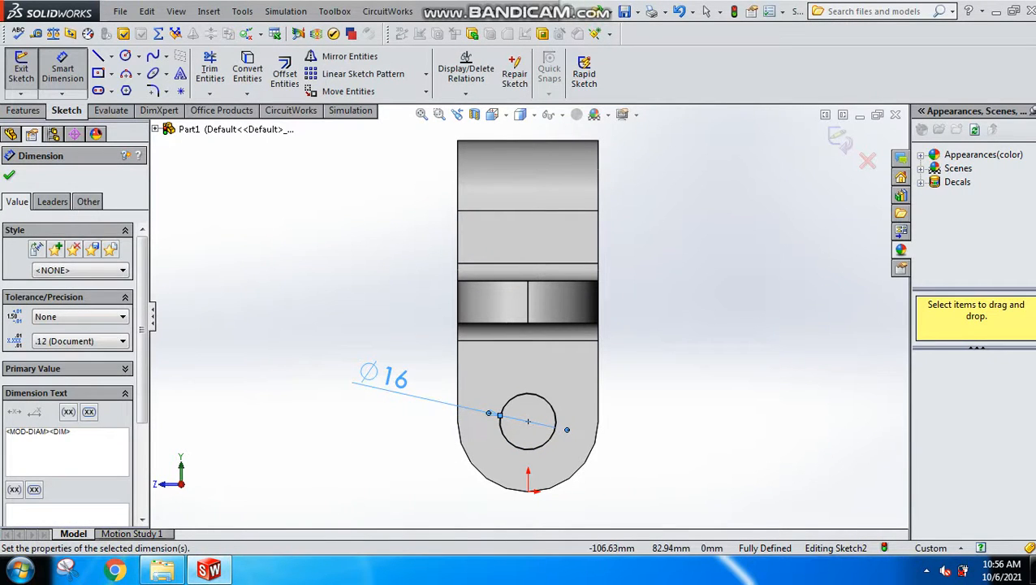
{"action": "left_click", "coordinate": [8, 175]}
{"action": "left_click", "coordinate": [23, 110]}
{"action": "left_click", "coordinate": [28, 72]}
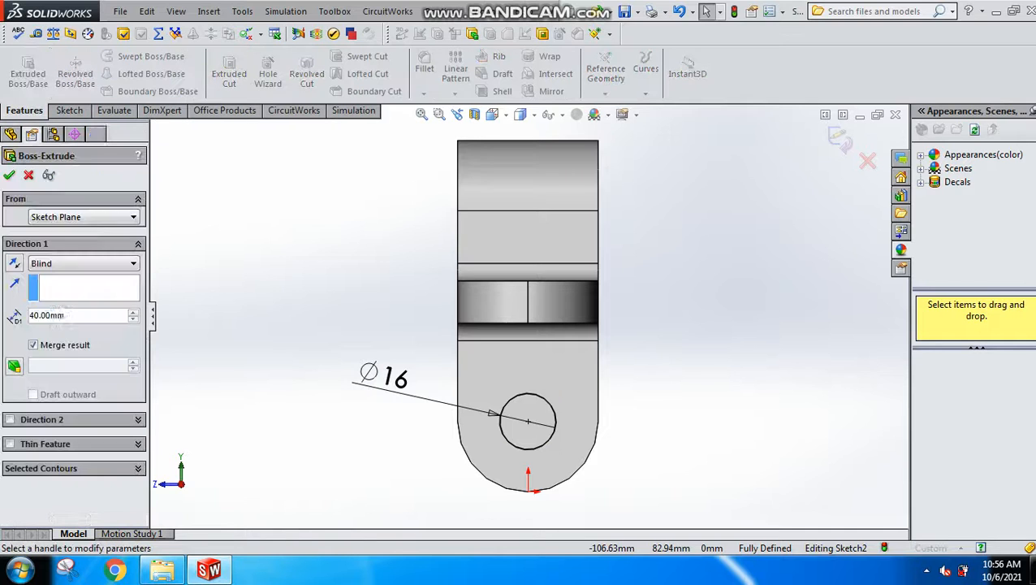
{"action": "left_click", "coordinate": [84, 217]}
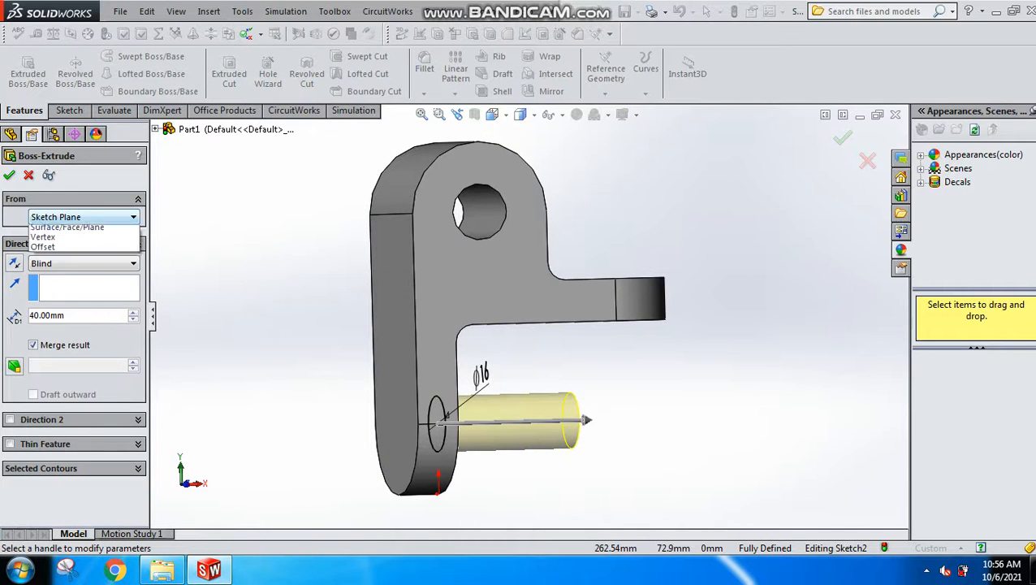
{"action": "left_click", "coordinate": [48, 225]}
{"action": "left_click", "coordinate": [28, 174]}
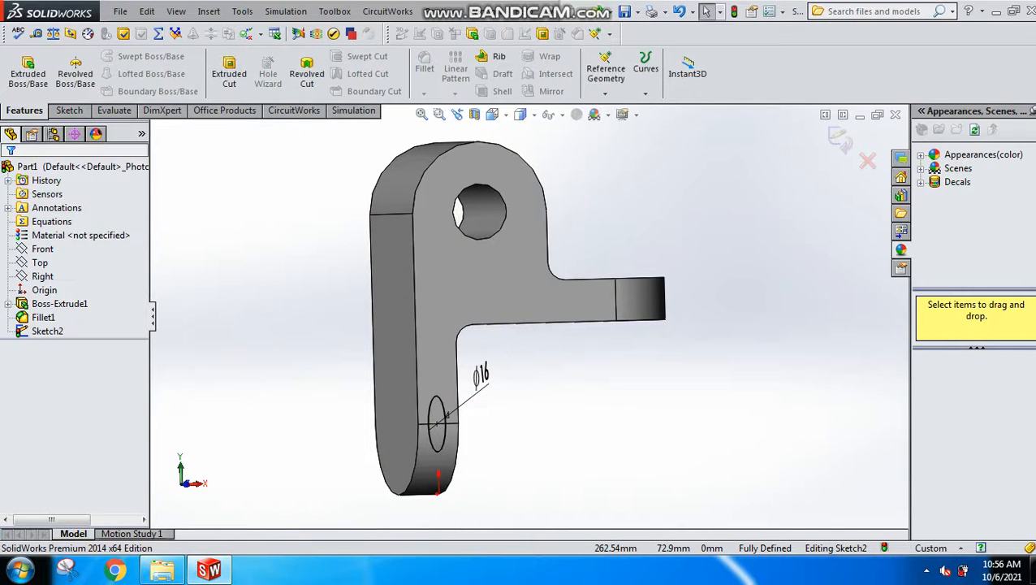
Cut-extrude the 16 mm circle through the leg using Up To Surface, ending at the leg's flat outer face
{"action": "left_click", "coordinate": [229, 73]}
{"action": "left_click", "coordinate": [81, 263]}
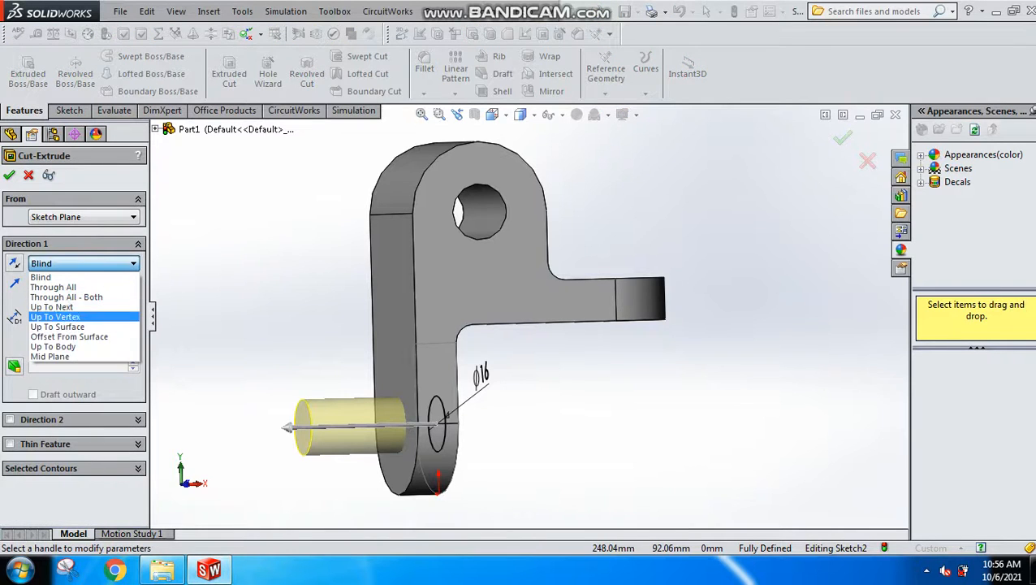
{"action": "left_click", "coordinate": [57, 326]}
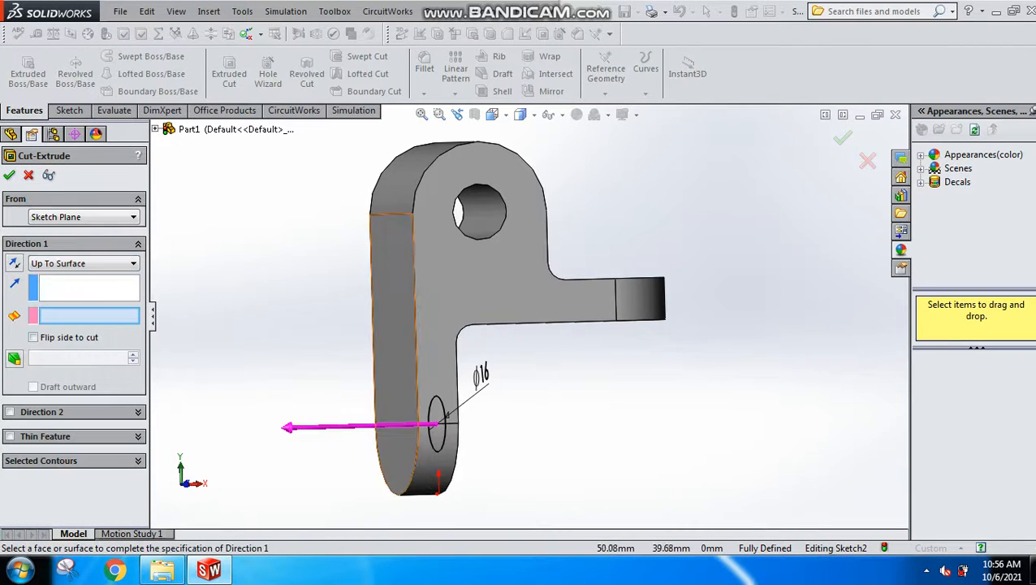
{"action": "left_click", "coordinate": [389, 356]}
{"action": "left_click", "coordinate": [9, 174]}
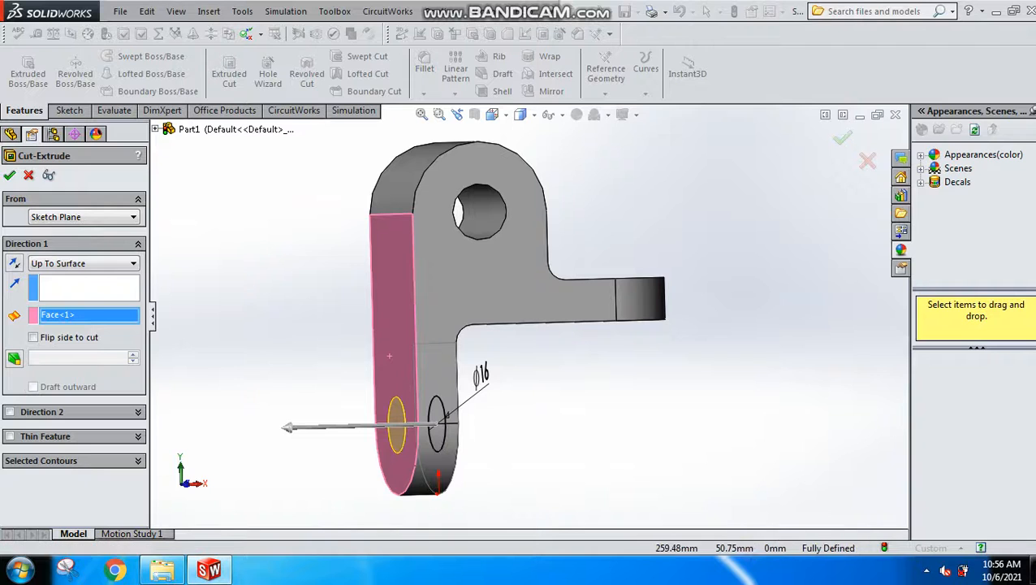
Sketch a circle about 10 mm in diameter on the side arm's underside, centred on the centre of its rounded end
{"action": "middle_click_drag", "start_coordinate": [520, 325], "coordinate": [509, 303]}
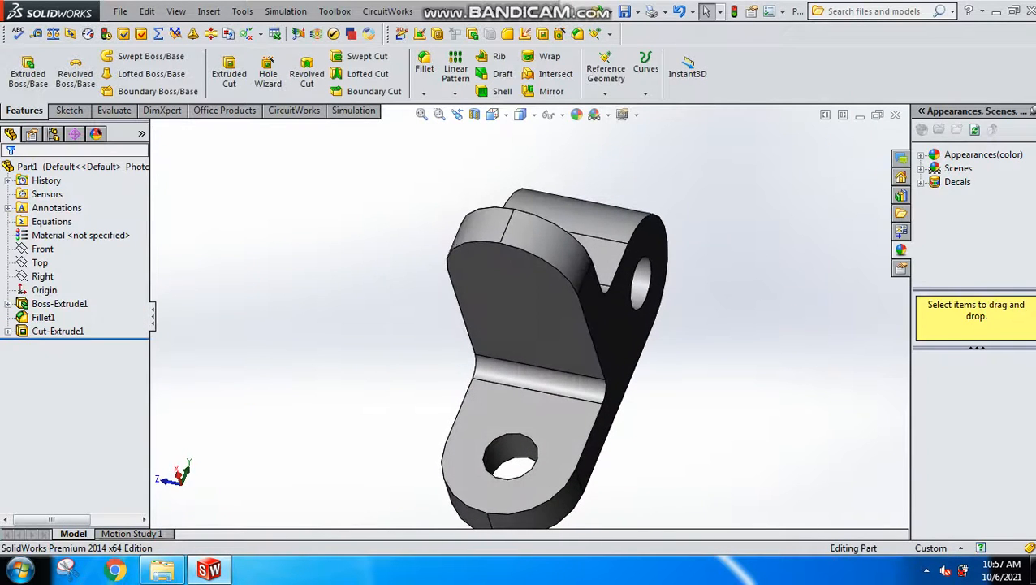
{"action": "left_click", "coordinate": [508, 302]}
{"action": "left_click", "coordinate": [621, 255]}
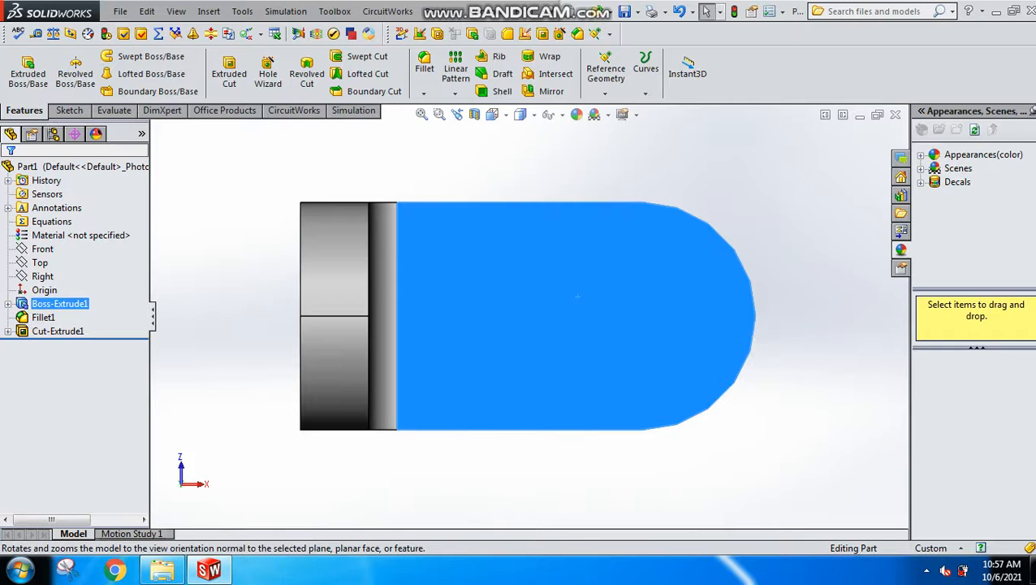
{"action": "left_click", "coordinate": [70, 111]}
{"action": "left_click", "coordinate": [126, 55]}
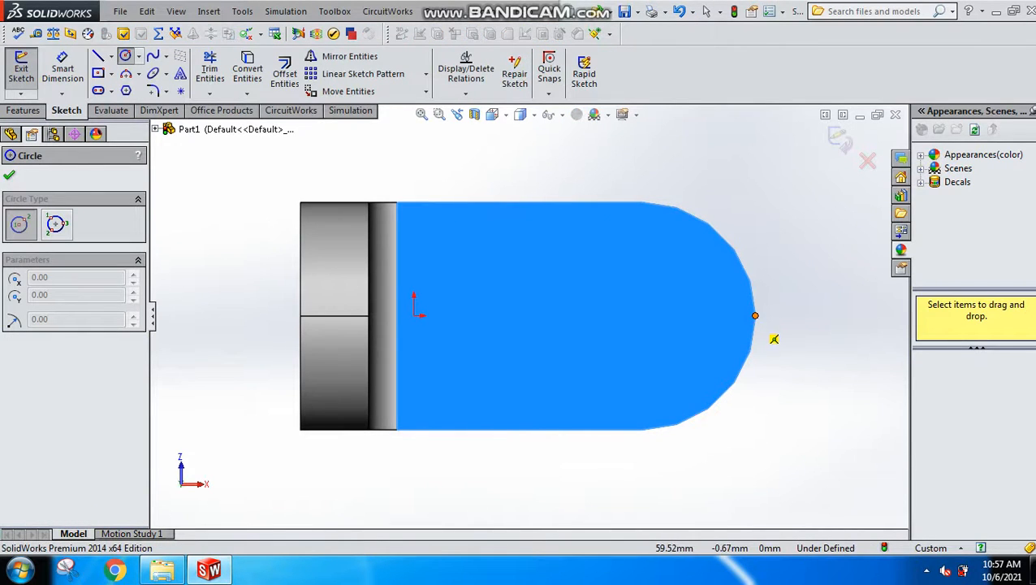
{"action": "left_click", "coordinate": [640, 315]}
{"action": "left_click", "coordinate": [662, 336]}
Dimension the diameter of the circle on the side arm to 16 mm
{"action": "left_click", "coordinate": [63, 68]}
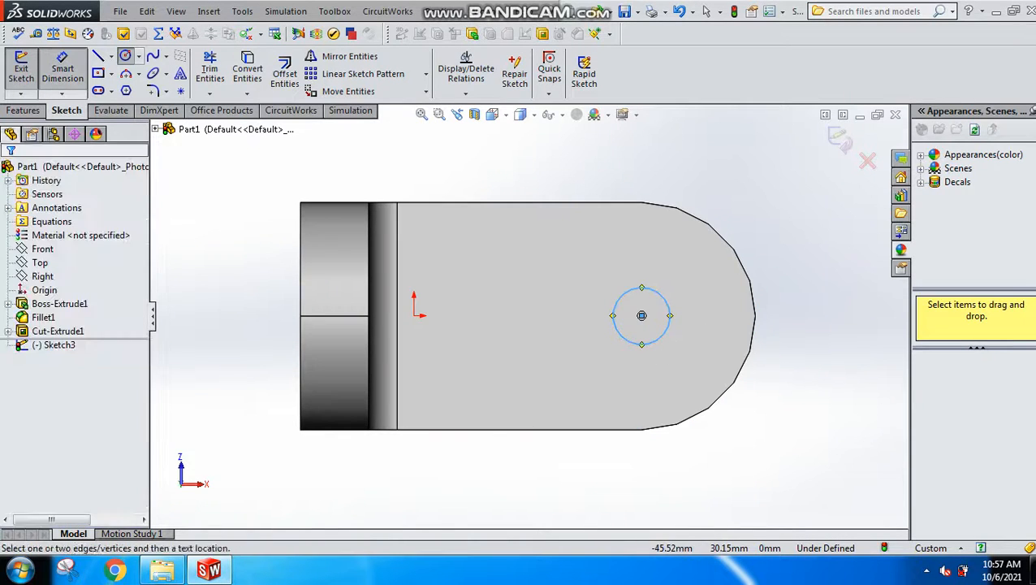
{"action": "left_click", "coordinate": [662, 295]}
{"action": "left_click", "coordinate": [662, 175]}
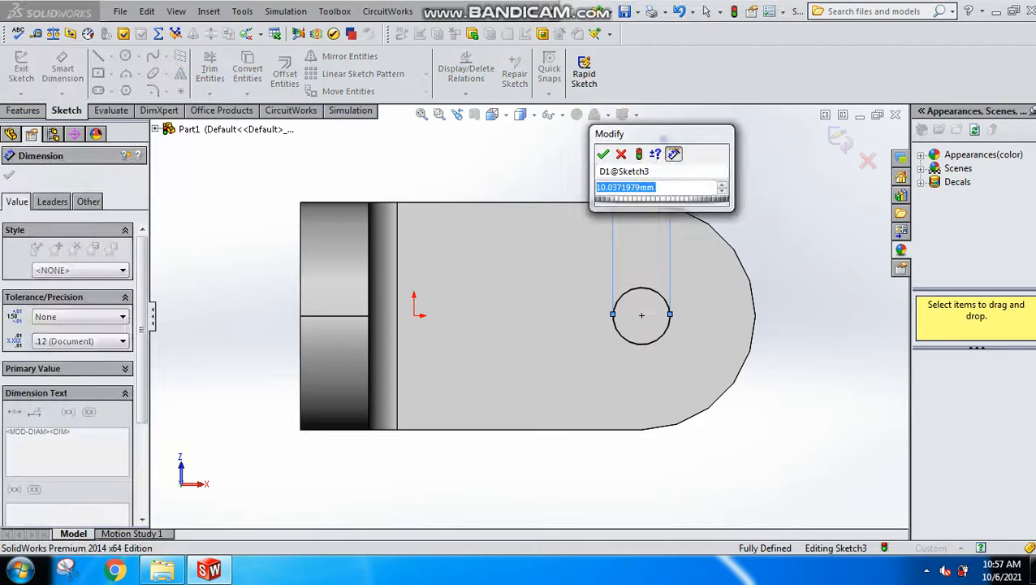
{"action": "type", "text": "16"}
{"action": "key", "text": "Return"}
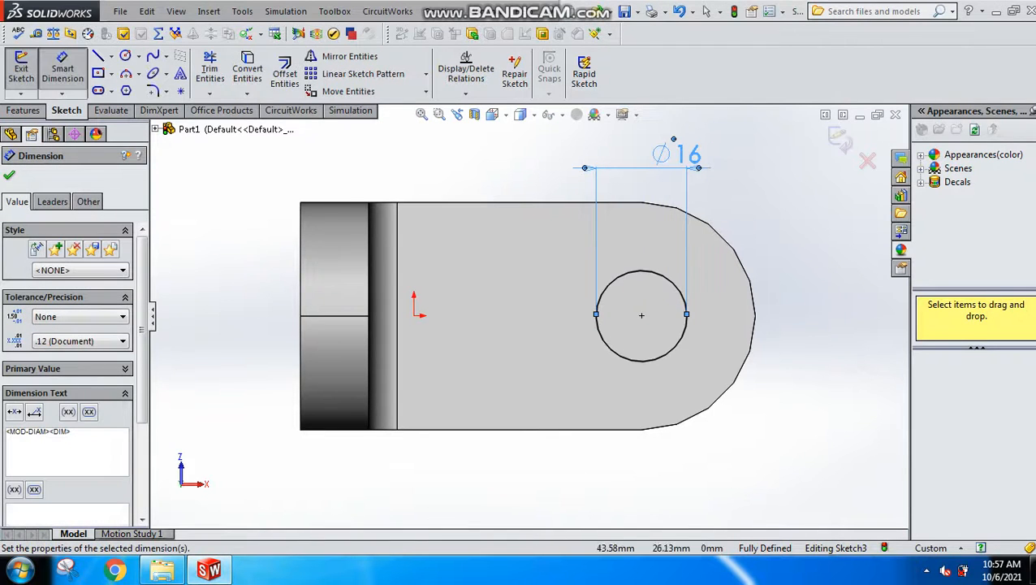
{"action": "left_click", "coordinate": [9, 175]}
Cut-extrude the 16 mm circle through the side arm using Up To Surface, ending at the arm's flat upper face
{"action": "middle_click_drag", "start_coordinate": [552, 304], "coordinate": [410, 319]}
{"action": "left_click", "coordinate": [23, 110]}
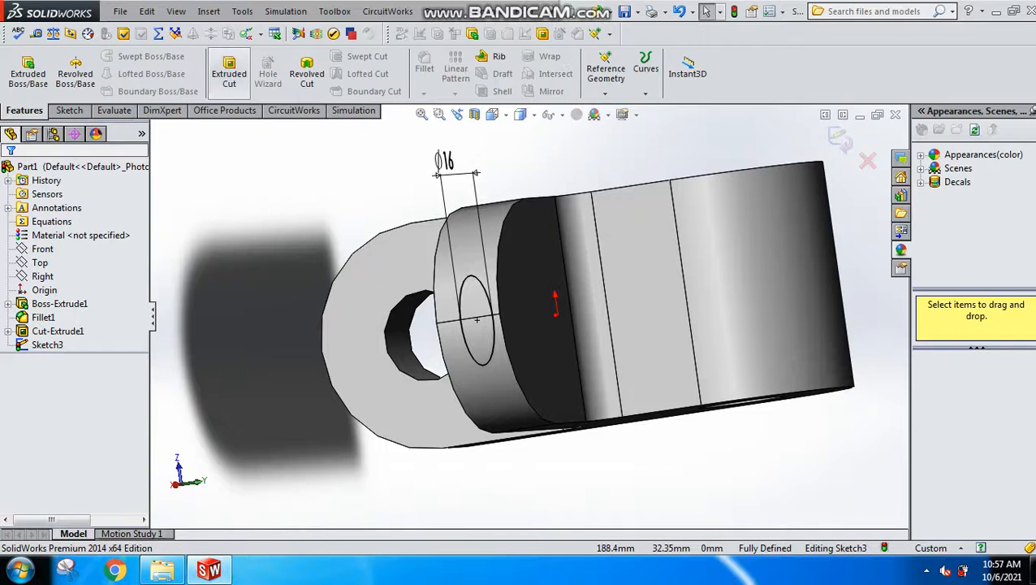
{"action": "left_click", "coordinate": [229, 74]}
{"action": "left_click", "coordinate": [84, 264]}
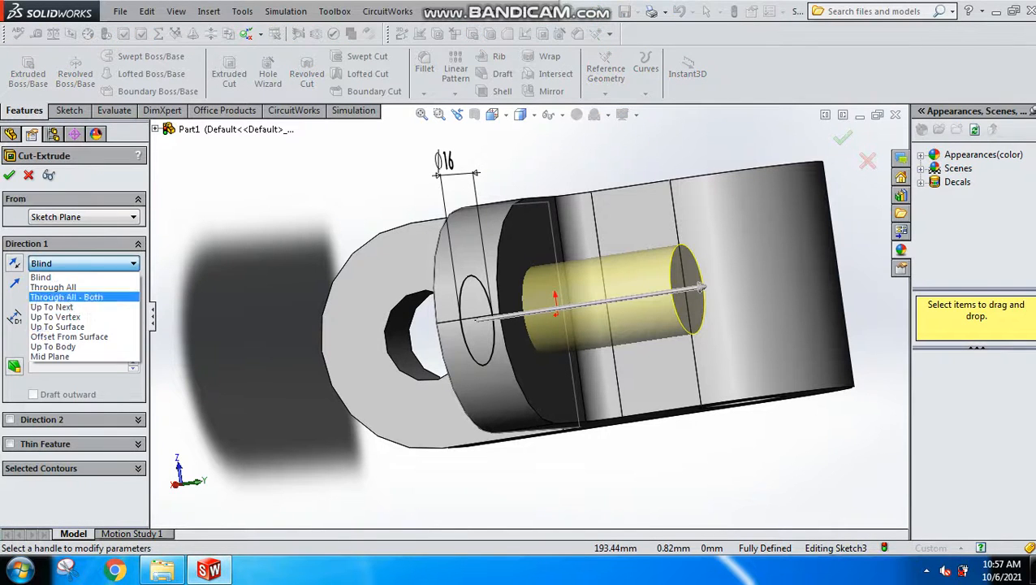
{"action": "left_click", "coordinate": [60, 338]}
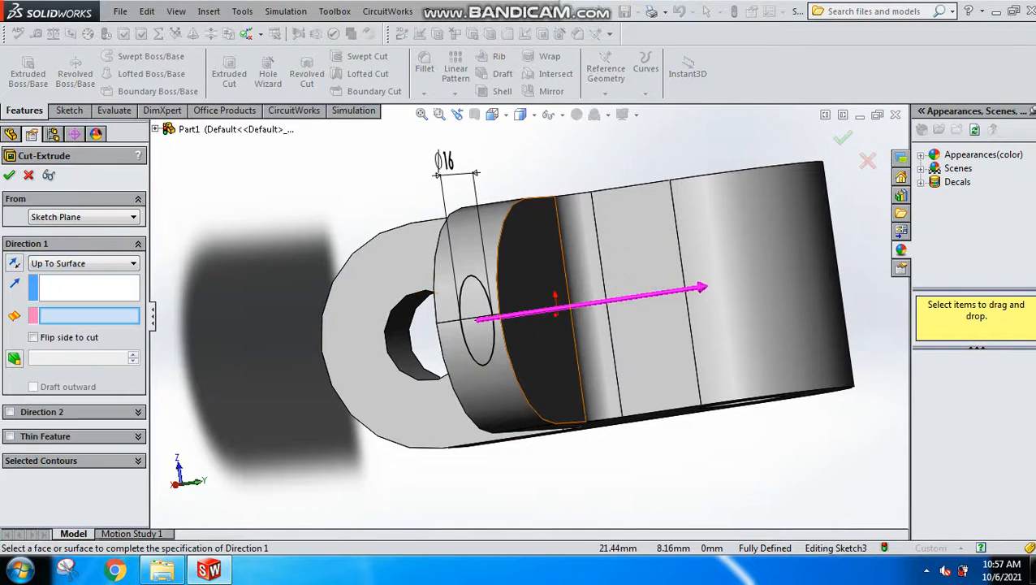
{"action": "left_click", "coordinate": [508, 271]}
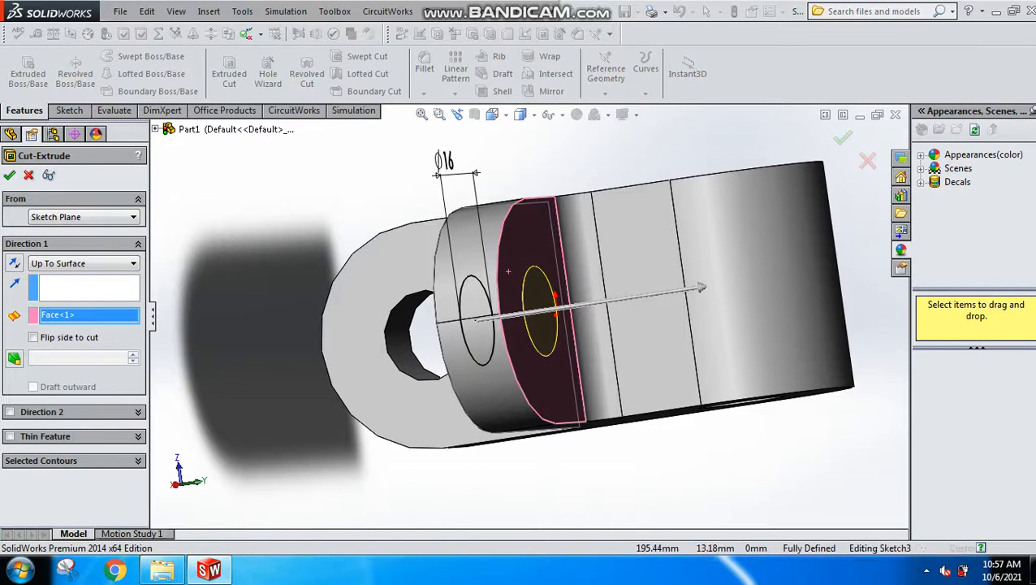
{"action": "left_click", "coordinate": [10, 175]}
Select the leg's flat outer face and orient the view normal to it
{"action": "middle_click_drag", "start_coordinate": [487, 341], "coordinate": [564, 223]}
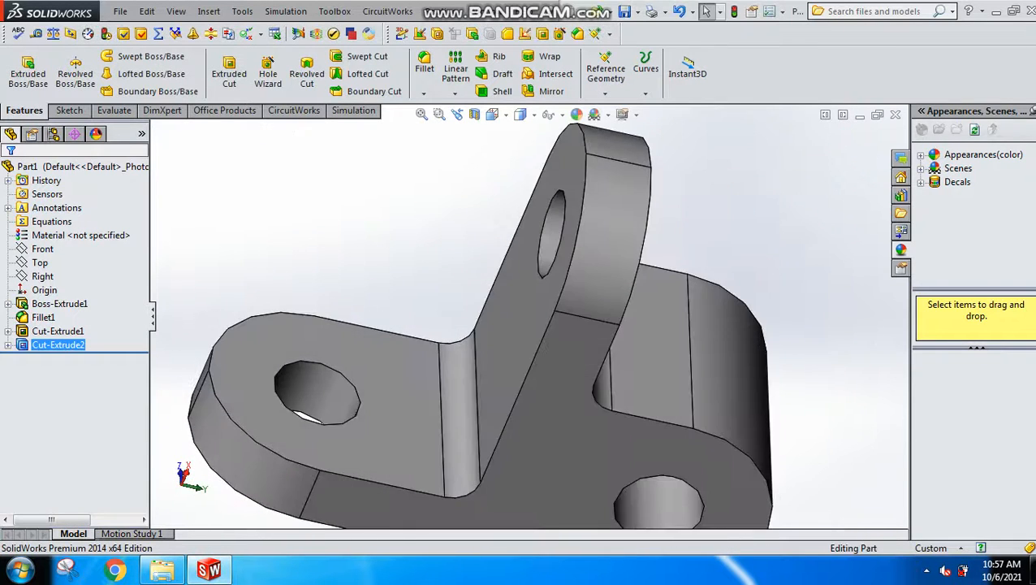
{"action": "middle_click_drag", "start_coordinate": [565, 325], "coordinate": [479, 309]}
{"action": "scroll", "coordinate": [528, 318], "scroll_direction": "up", "scroll_amount": 3}
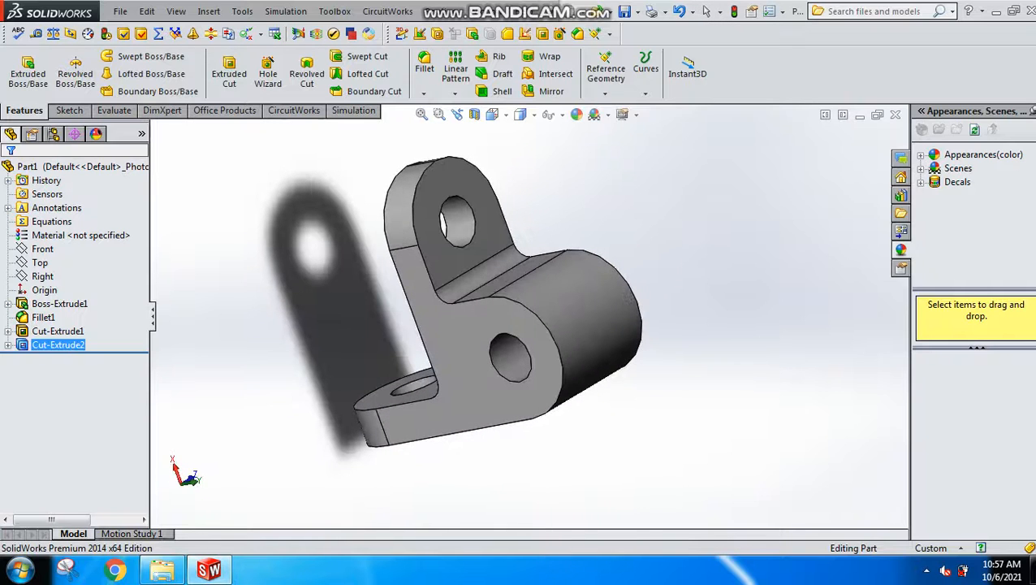
{"action": "middle_click_drag", "start_coordinate": [416, 321], "coordinate": [406, 280]}
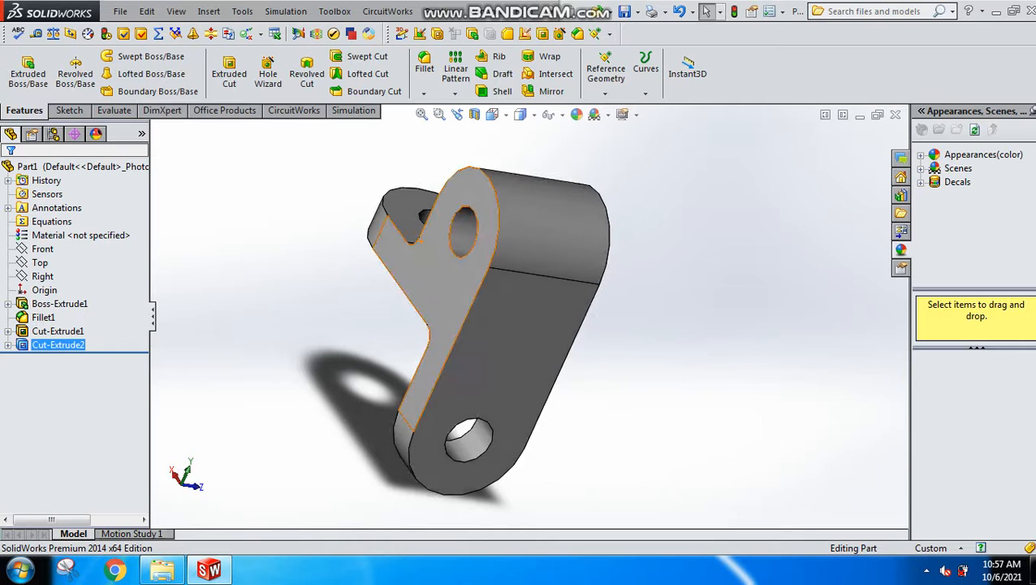
{"action": "middle_click_drag", "start_coordinate": [454, 285], "coordinate": [504, 286]}
{"action": "left_click", "coordinate": [504, 286]}
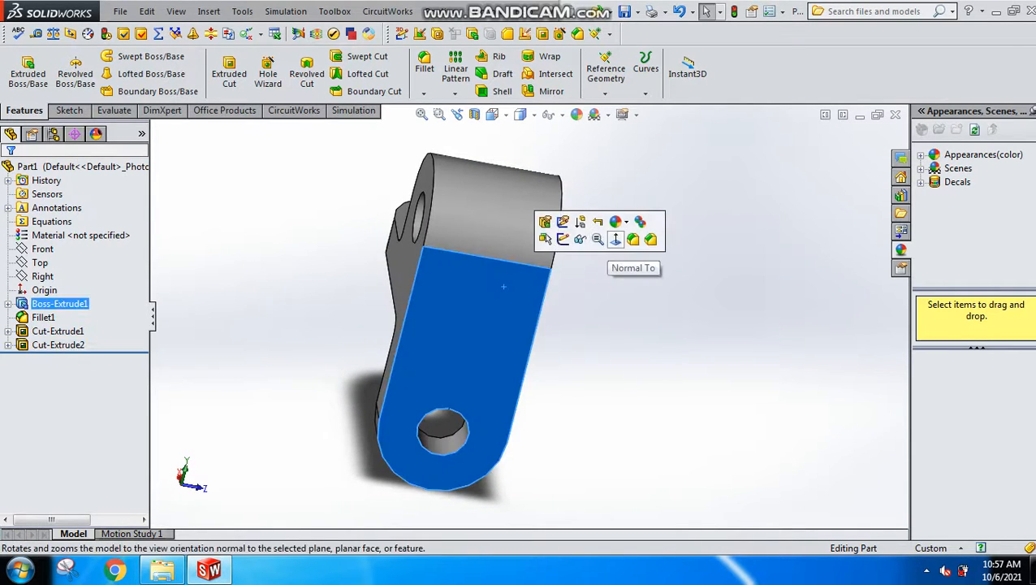
{"action": "mouse_move", "coordinate": [536, 281]}
{"action": "middle_mouse_down"}
{"action": "mouse_move", "coordinate": [605, 296]}
{"action": "mouse_move", "coordinate": [520, 285]}
{"action": "middle_mouse_up"}
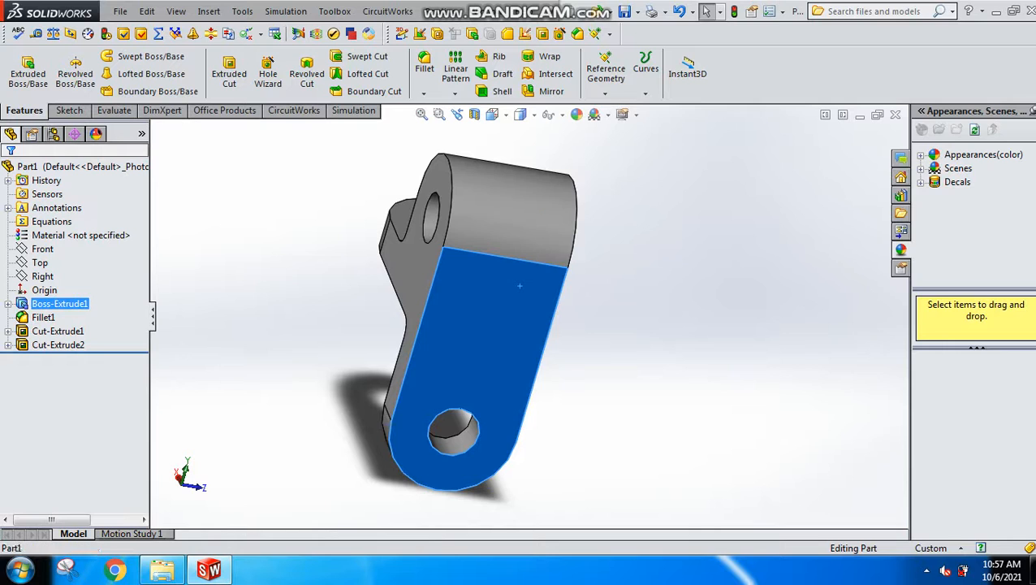
{"action": "left_click", "coordinate": [520, 286]}
{"action": "left_click", "coordinate": [607, 261]}
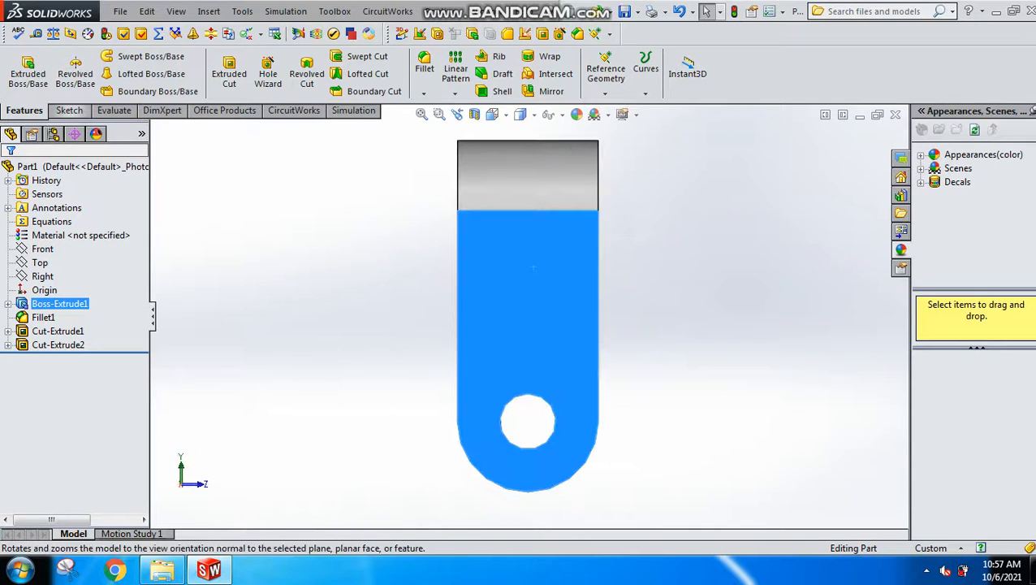
Sketch a vertical centerline about 39 mm long on the outer face, running down from the midpoint of the bracket's top edge
{"action": "left_click", "coordinate": [69, 111]}
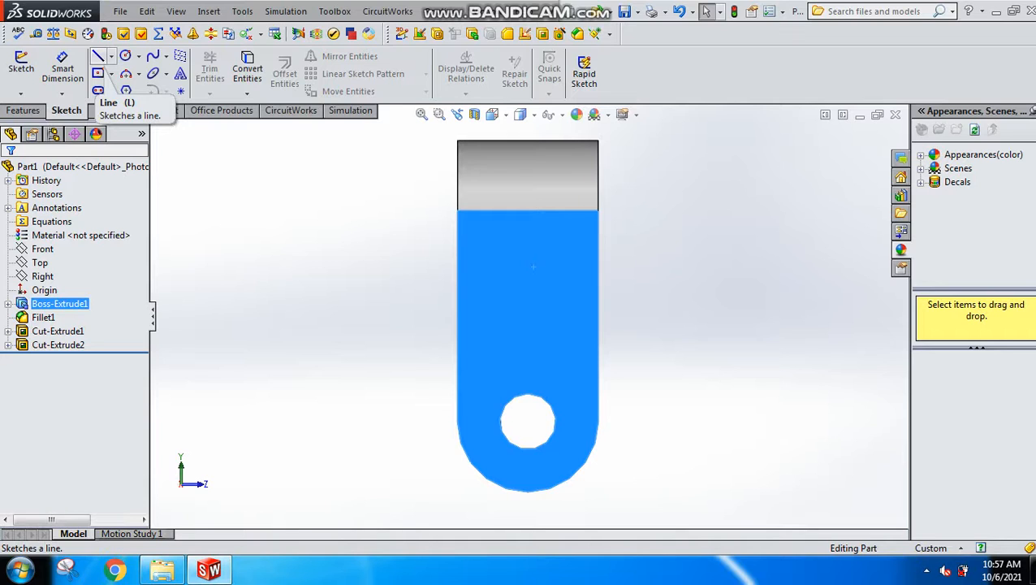
{"action": "left_click", "coordinate": [112, 57]}
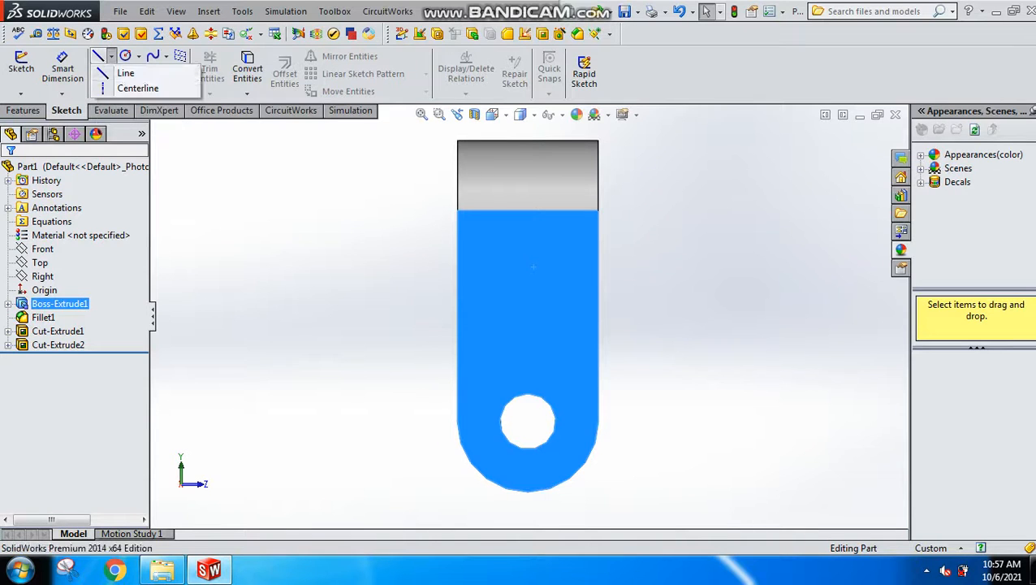
{"action": "left_click", "coordinate": [121, 87]}
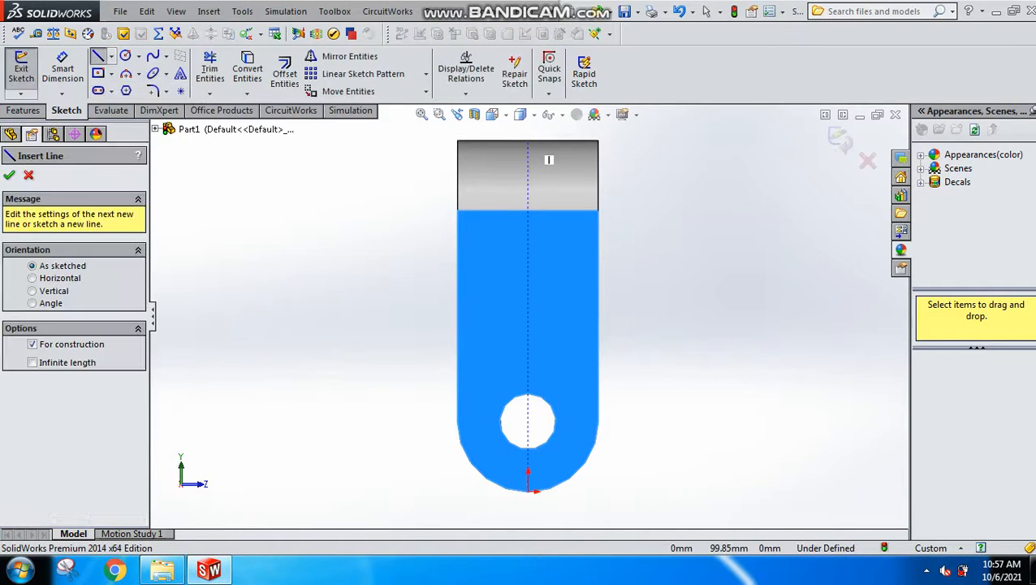
{"action": "left_click", "coordinate": [528, 139]}
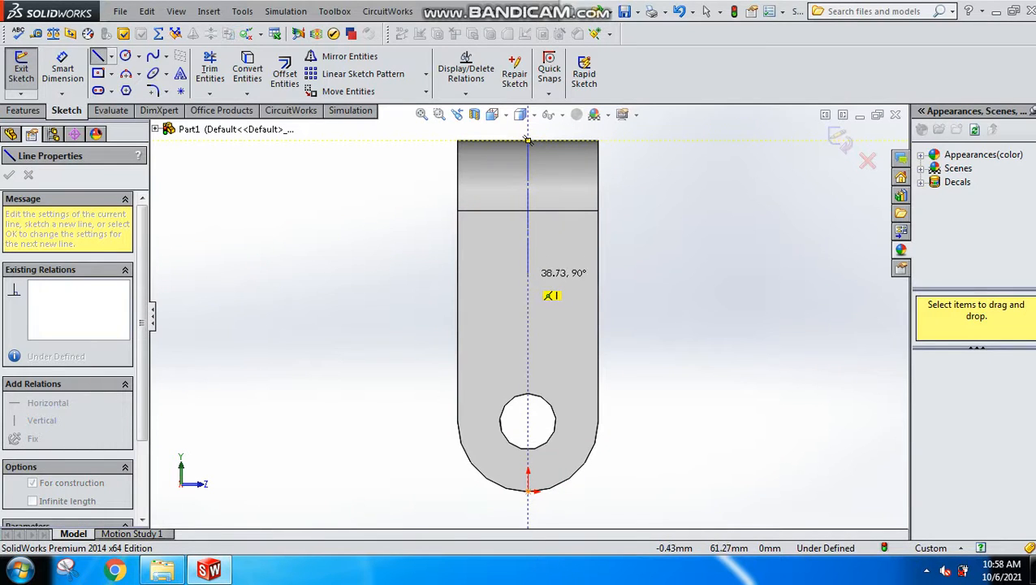
{"action": "left_click", "coordinate": [528, 209]}
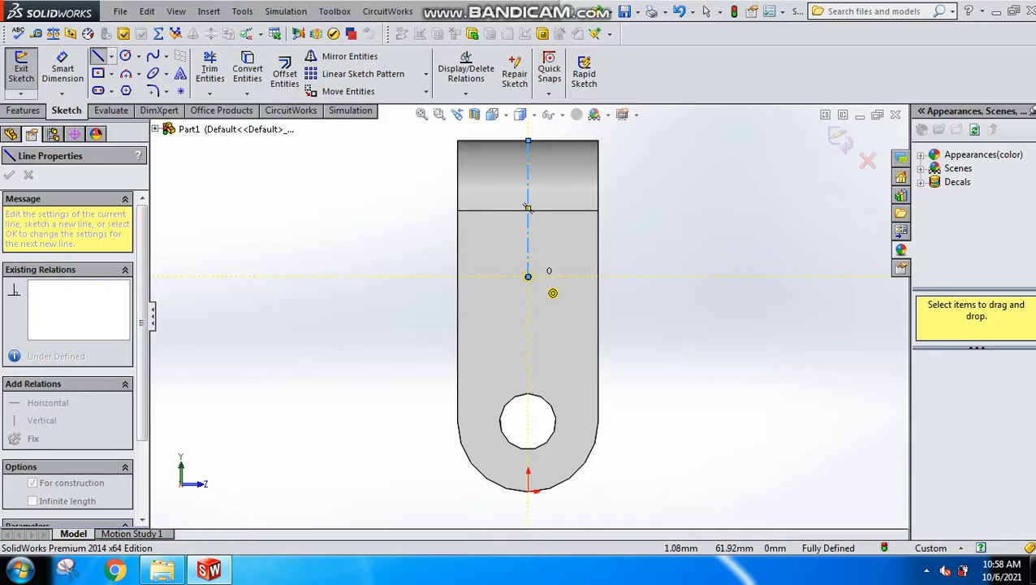
{"action": "left_click", "coordinate": [528, 277]}
{"action": "key", "text": "Escape"}
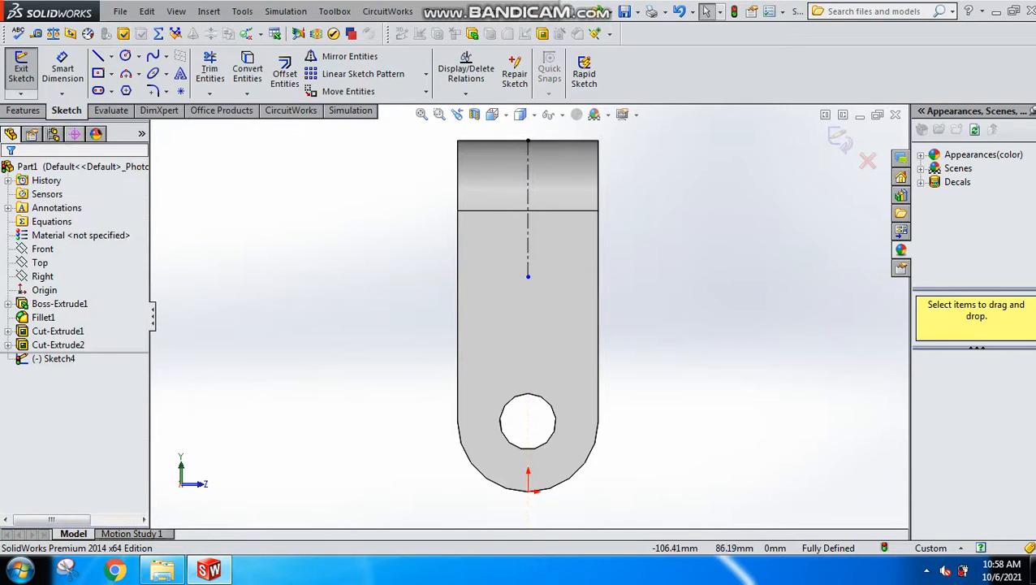
Dimension the centerline's length to 40 mm
{"action": "left_click", "coordinate": [61, 69]}
{"action": "left_click", "coordinate": [528, 244]}
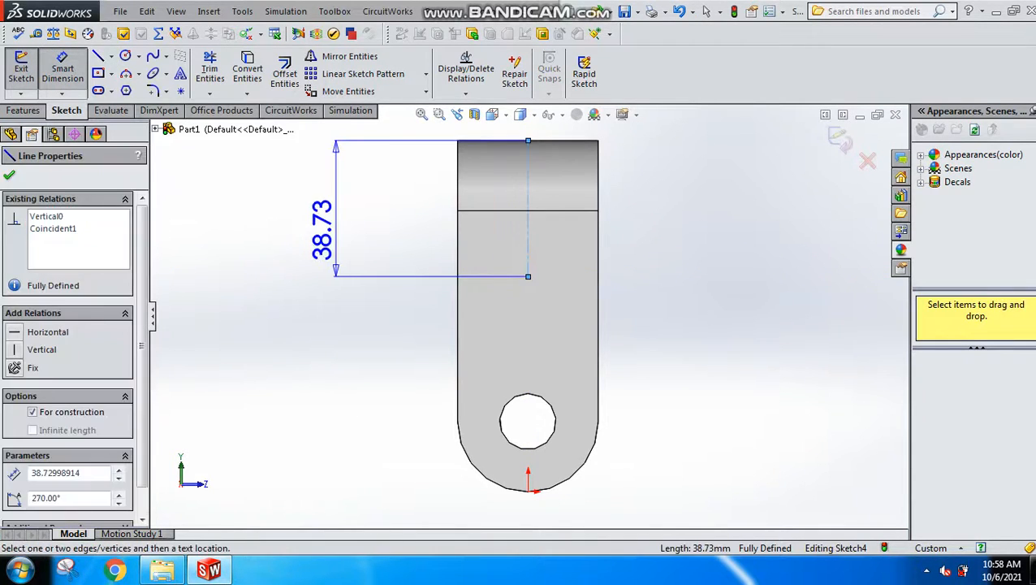
{"action": "left_click", "coordinate": [329, 207]}
{"action": "type", "text": "40"}
{"action": "key", "text": "Return"}
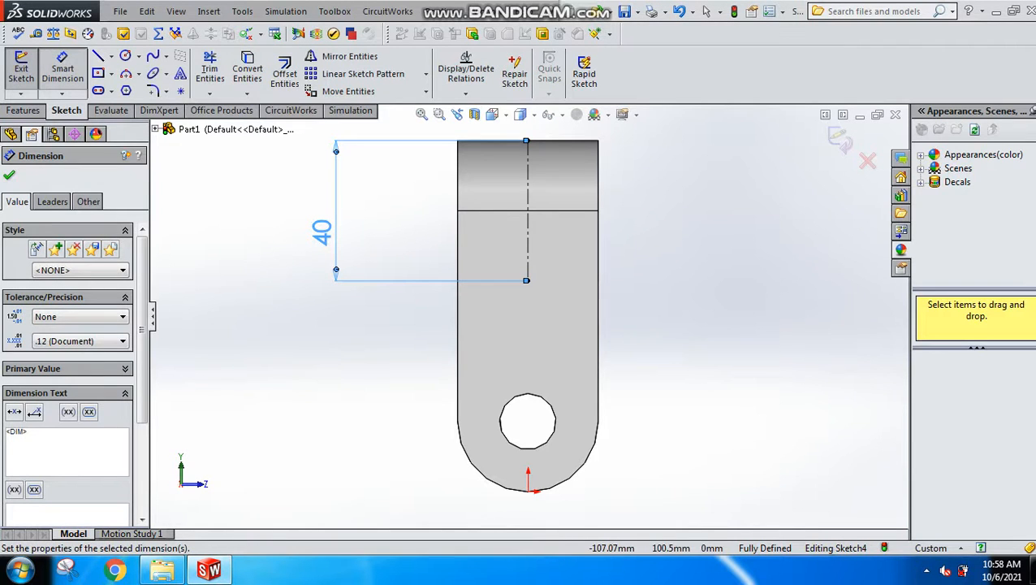
Sketch a center rectangle about 11 mm wide and 80 mm high, centred on the centerline's lower end and reaching the bracket's top edge
{"action": "left_click", "coordinate": [111, 73]}
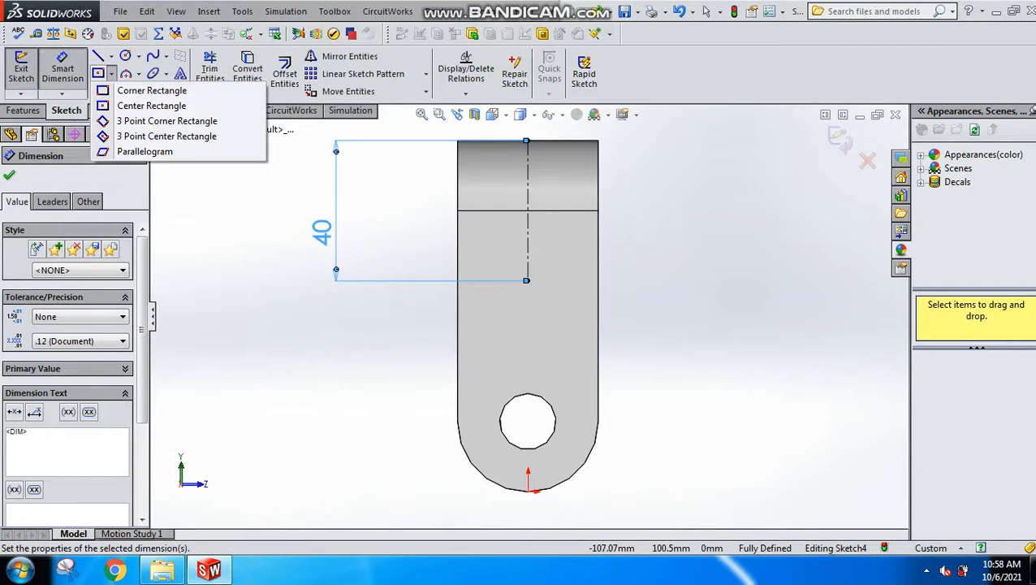
{"action": "left_click", "coordinate": [151, 106]}
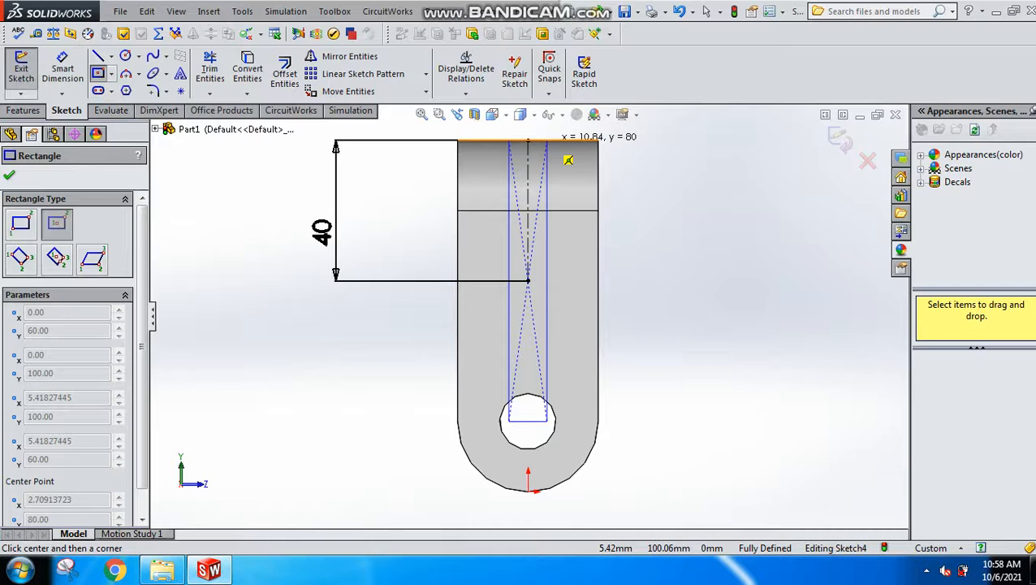
{"action": "left_click", "coordinate": [546, 141]}
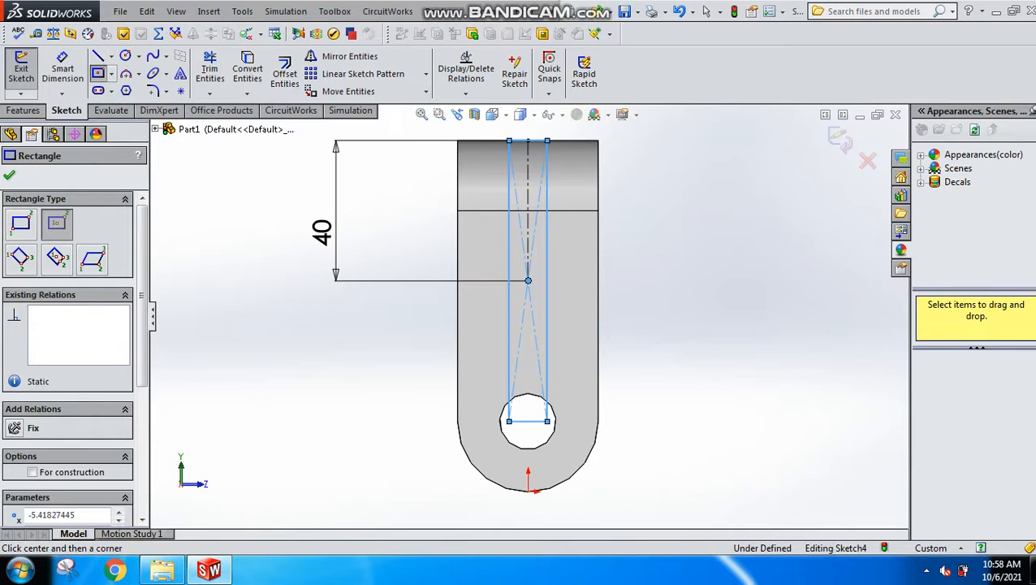
{"action": "key", "text": "Escape"}
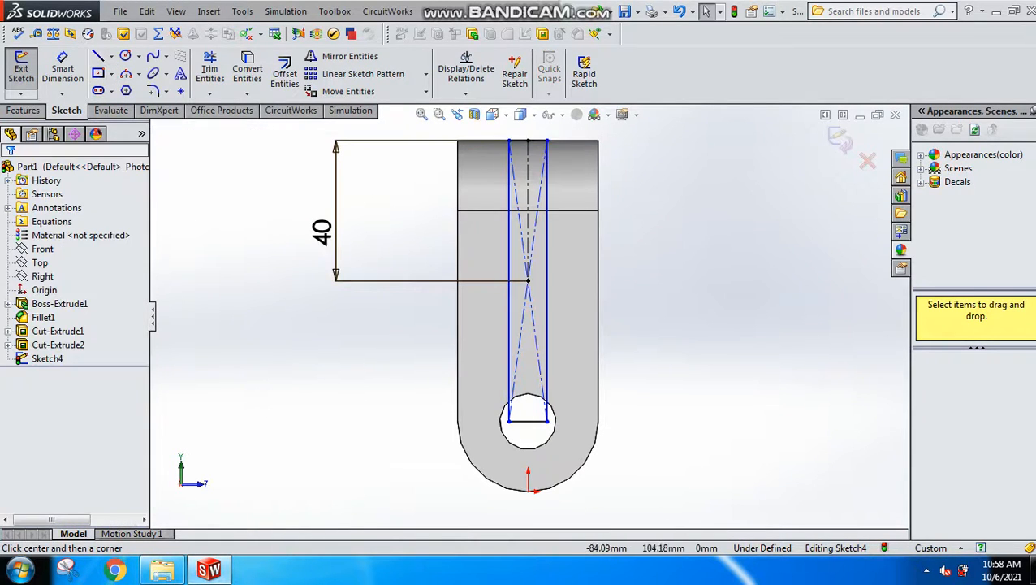
Dimension the rectangle's width to 16 mm
{"action": "left_click", "coordinate": [528, 142]}
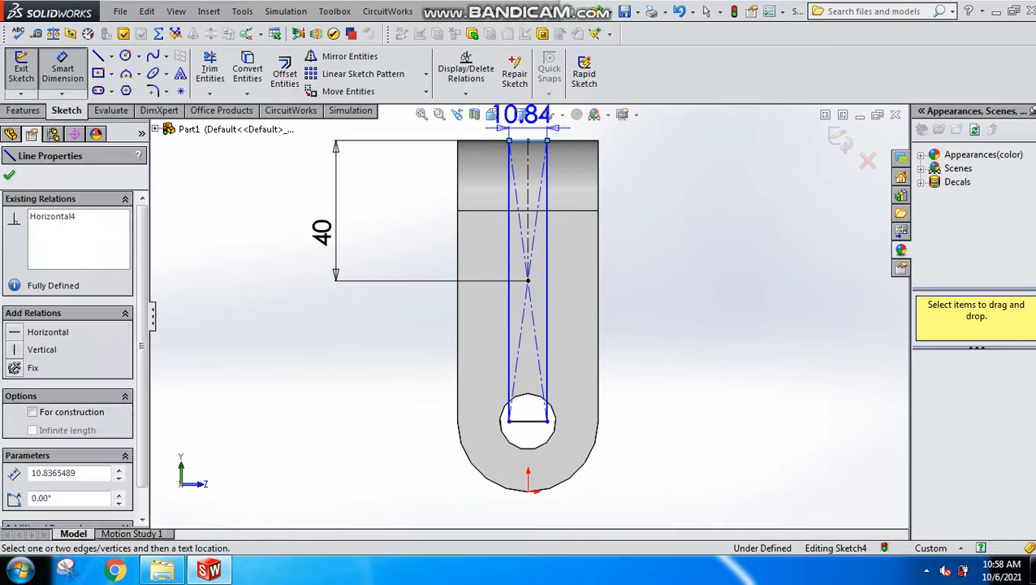
{"action": "left_click", "coordinate": [528, 111]}
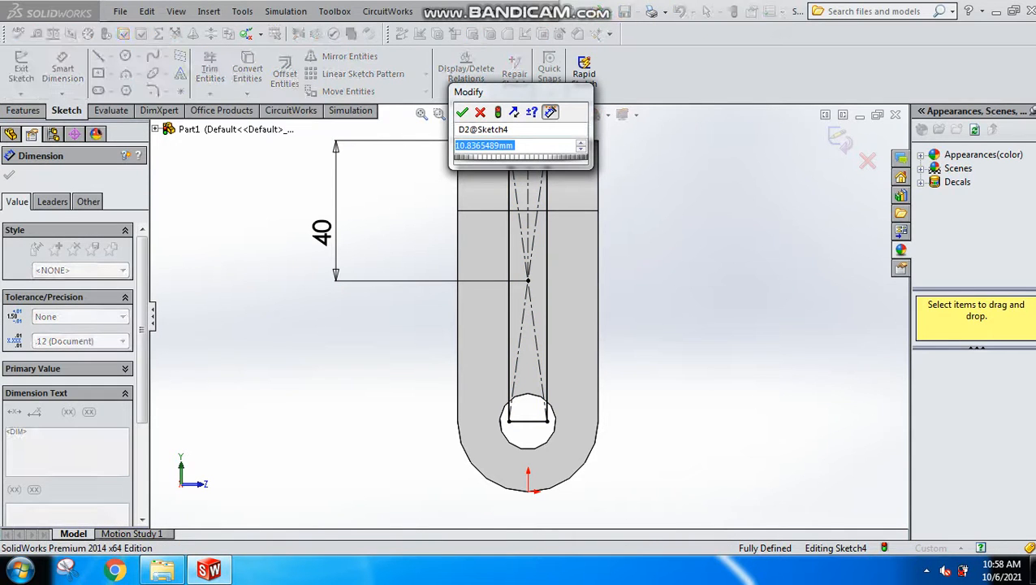
{"action": "type", "text": "10"}
{"action": "key", "text": "Return"}
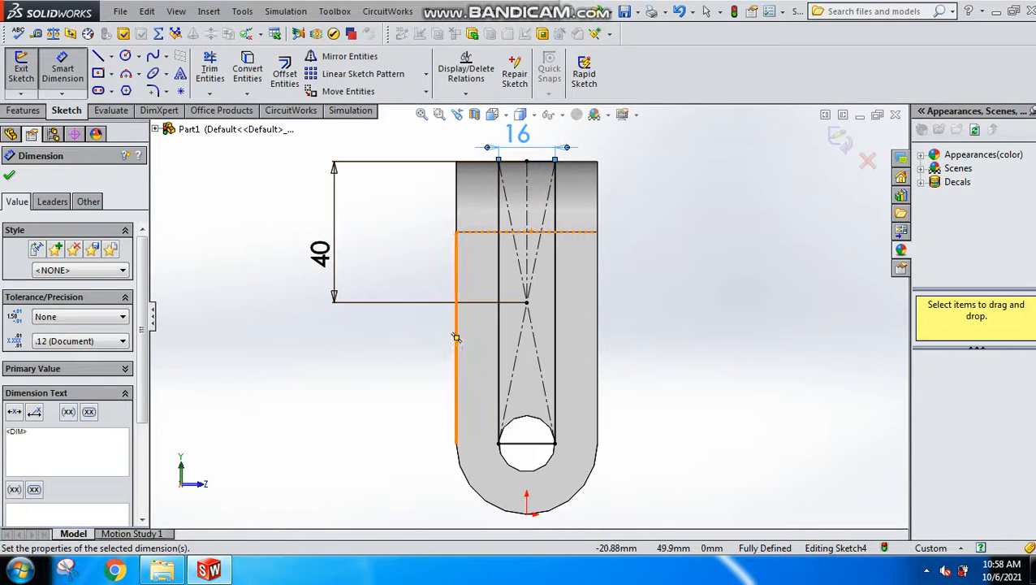
Sketch a horizontal line across the rectangle through its centre, from one long side to the other
{"action": "key", "text": "l"}
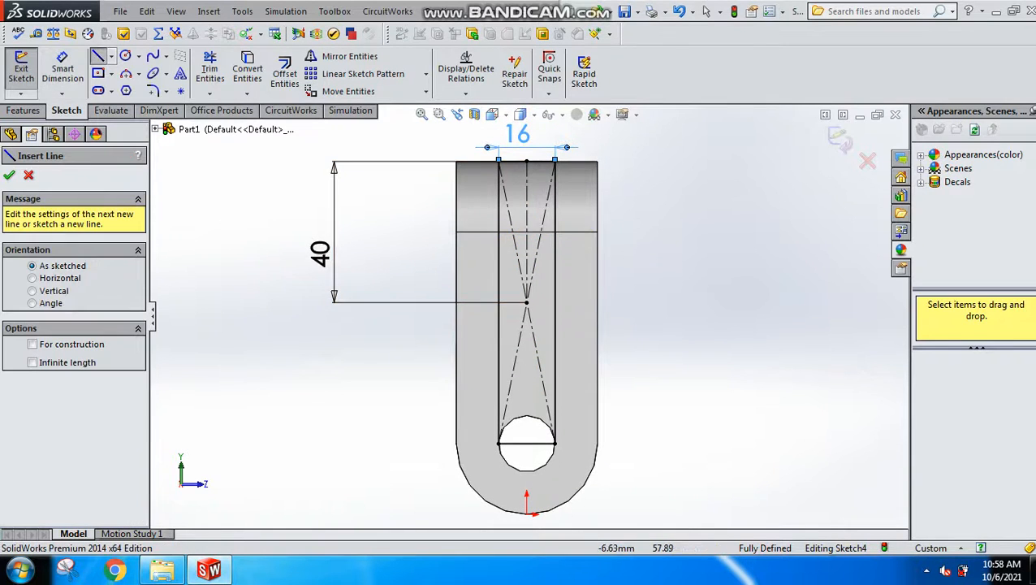
{"action": "left_click", "coordinate": [498, 302]}
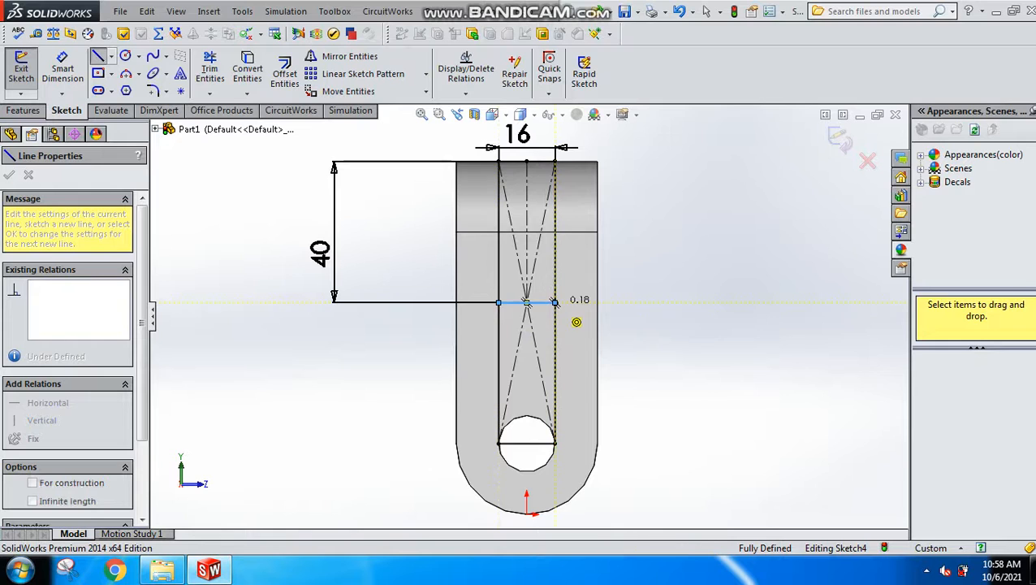
{"action": "left_click", "coordinate": [556, 302]}
{"action": "key", "text": "Escape"}
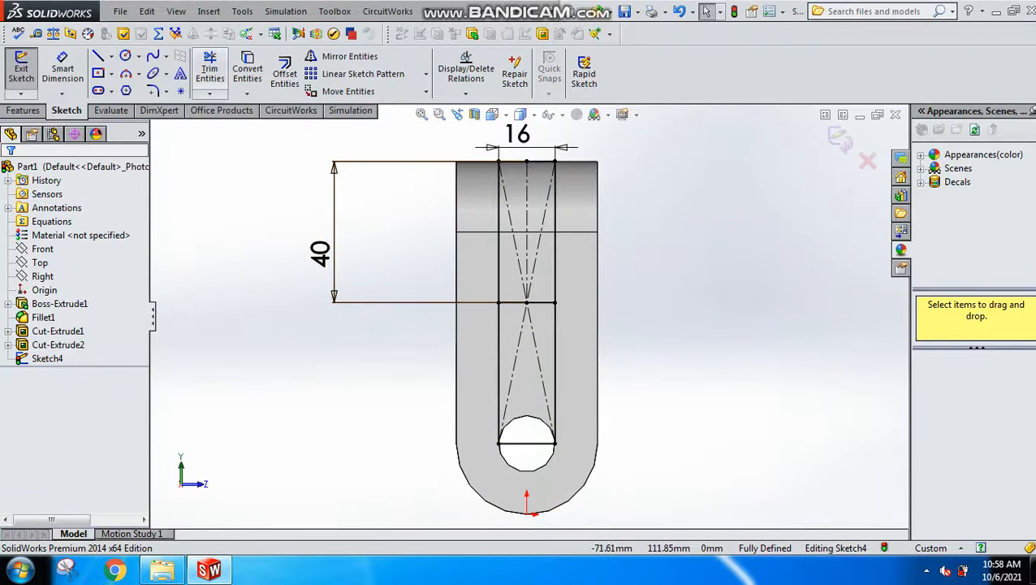
Trim away the lower half of the rectangle below the horizontal line, accepting the deletion of the midpoint or equal-length relation
{"action": "left_click", "coordinate": [209, 69]}
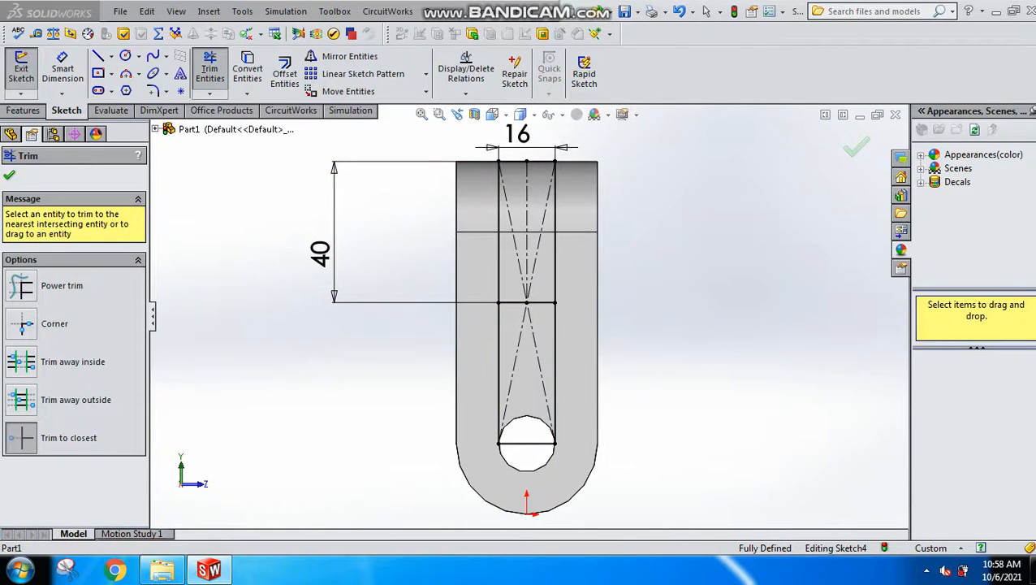
{"action": "left_click", "coordinate": [498, 372]}
{"action": "key", "text": "Return"}
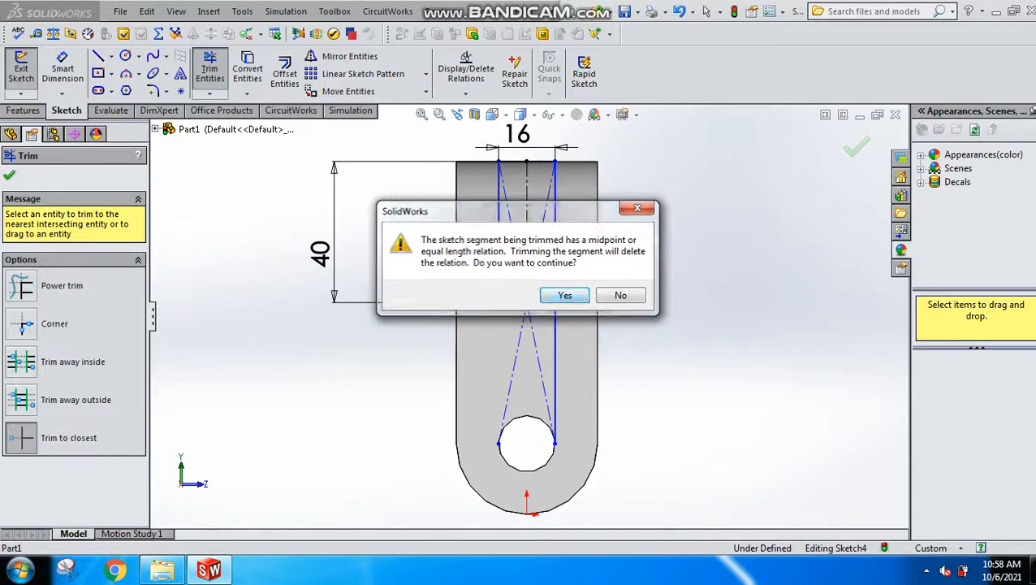
{"action": "key", "text": "Return"}
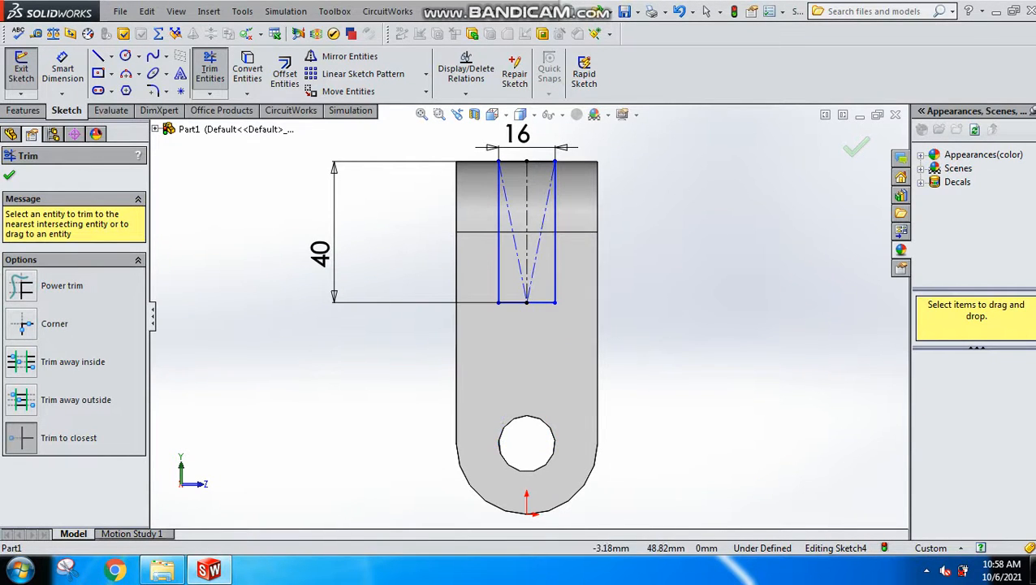
Cut-extrude the 16 mm wide rectangle Through All to slot the bracket's rounded top into a fork
{"action": "middle_click_drag", "start_coordinate": [515, 341], "coordinate": [586, 373]}
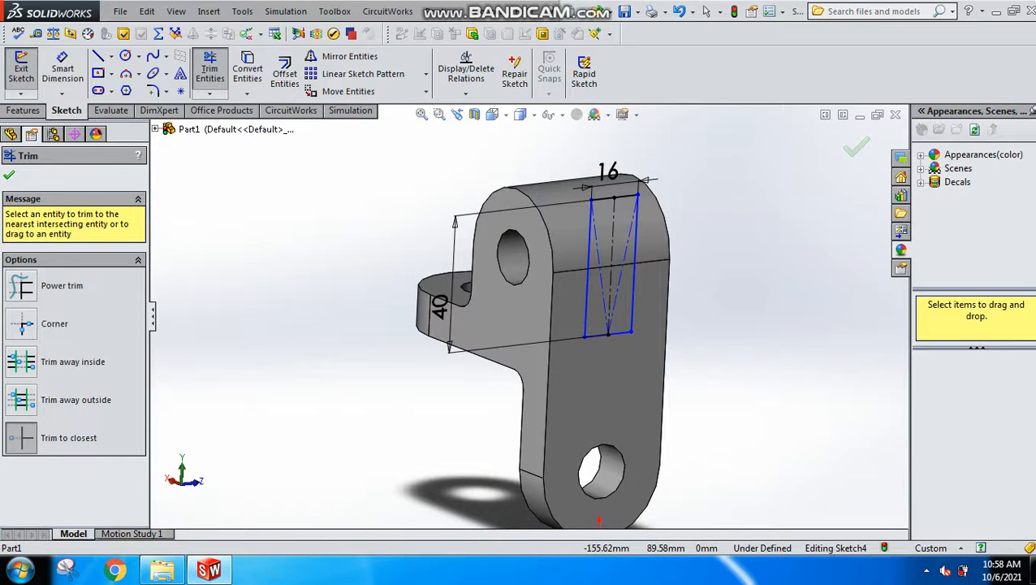
{"action": "left_click", "coordinate": [9, 175]}
{"action": "left_click", "coordinate": [23, 110]}
{"action": "left_click", "coordinate": [229, 73]}
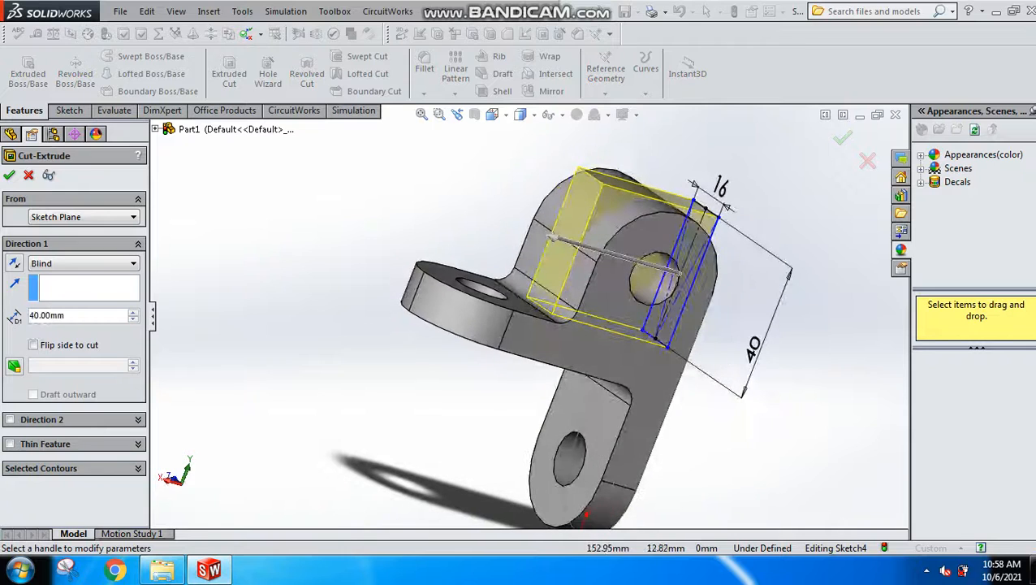
{"action": "left_click", "coordinate": [81, 263]}
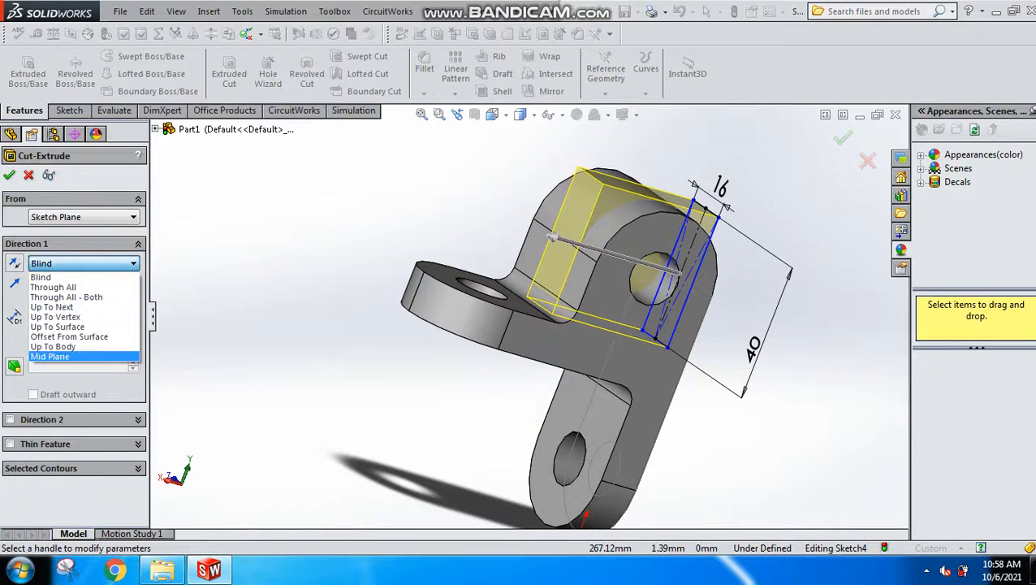
{"action": "left_click", "coordinate": [56, 326]}
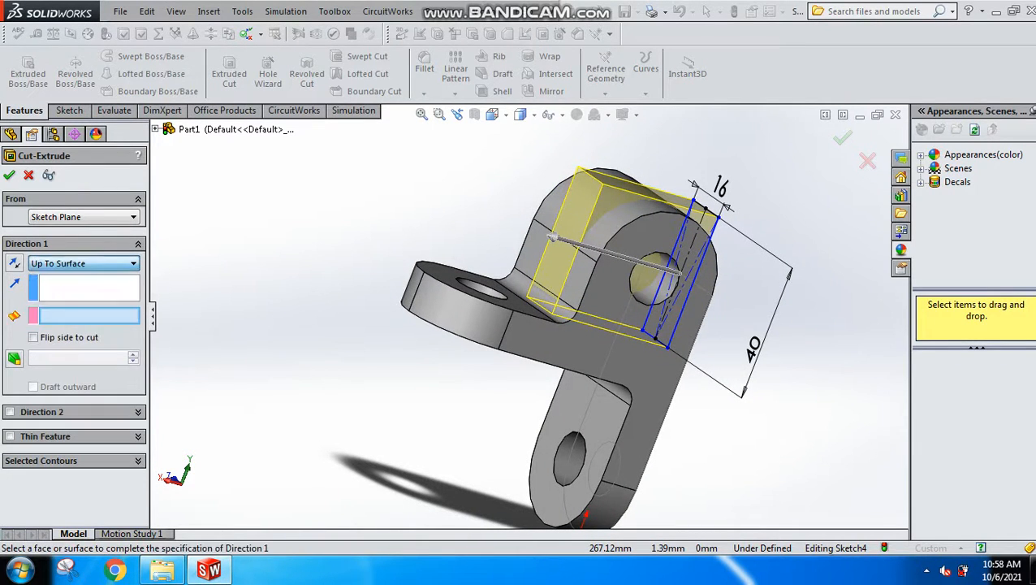
{"action": "left_click", "coordinate": [554, 264]}
{"action": "middle_click_drag", "start_coordinate": [469, 278], "coordinate": [448, 328]}
{"action": "left_click", "coordinate": [81, 263]}
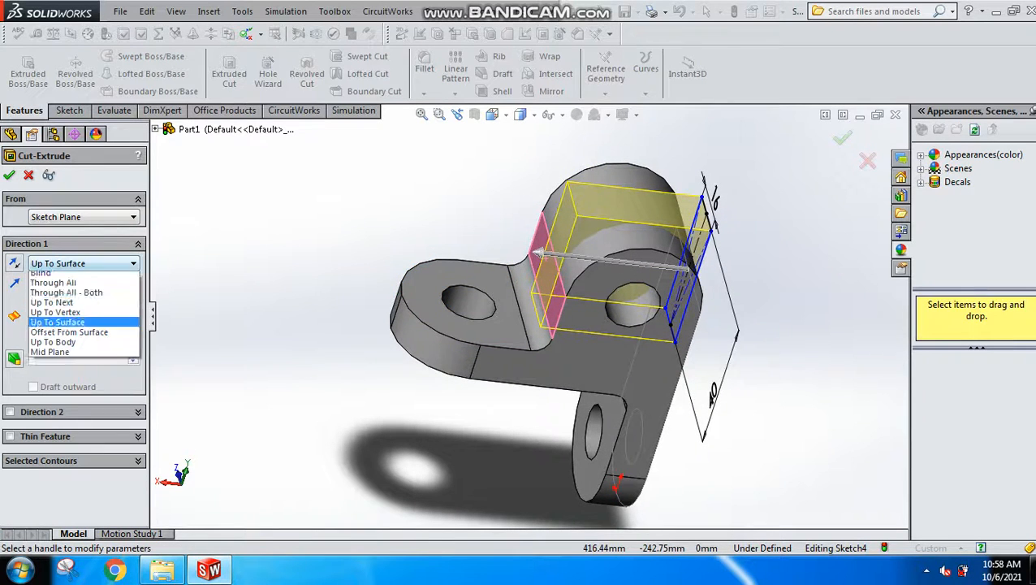
{"action": "left_click", "coordinate": [57, 284]}
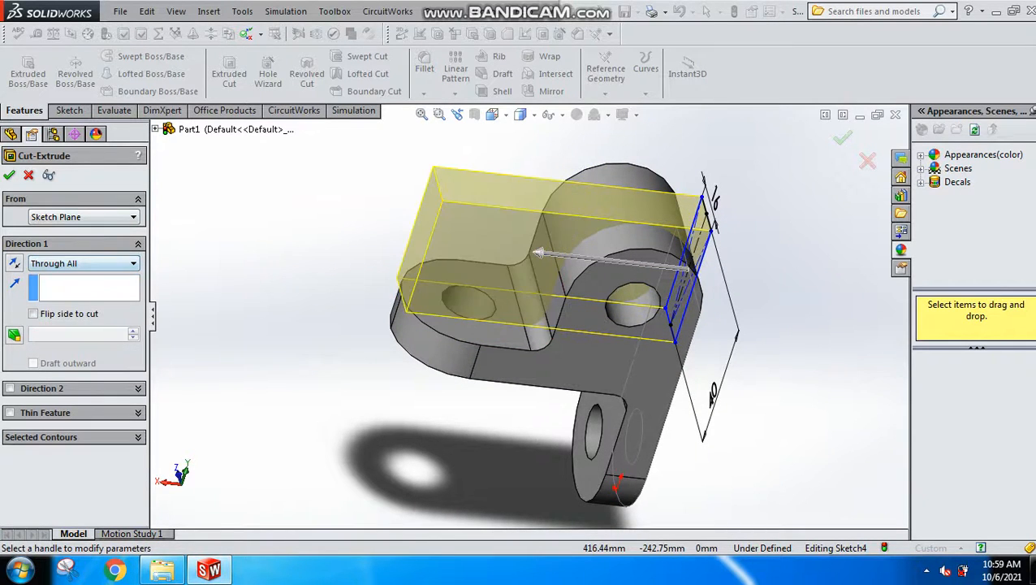
{"action": "left_click", "coordinate": [9, 174]}
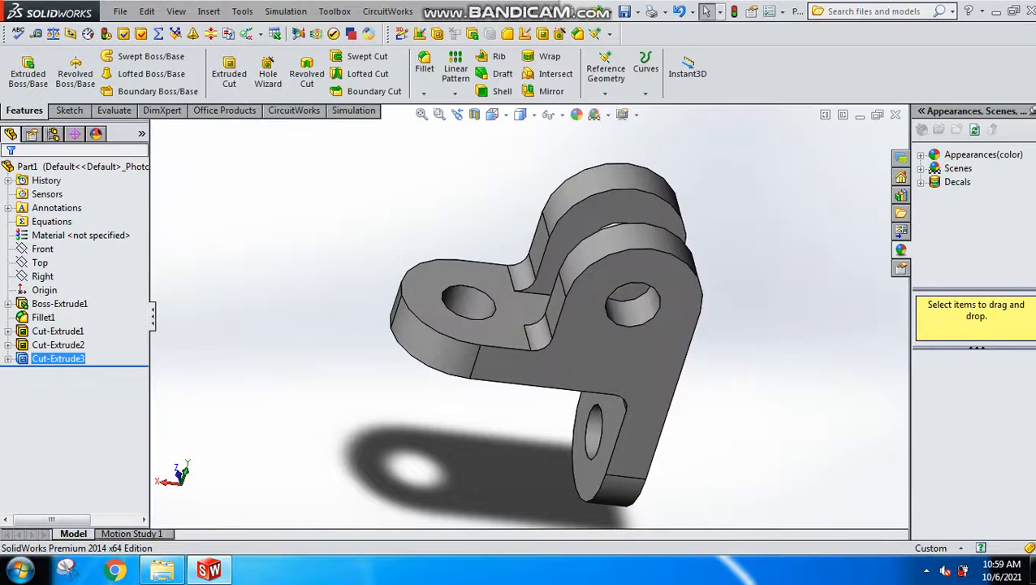
{"action": "middle_click_drag", "start_coordinate": [487, 325], "coordinate": [414, 281]}
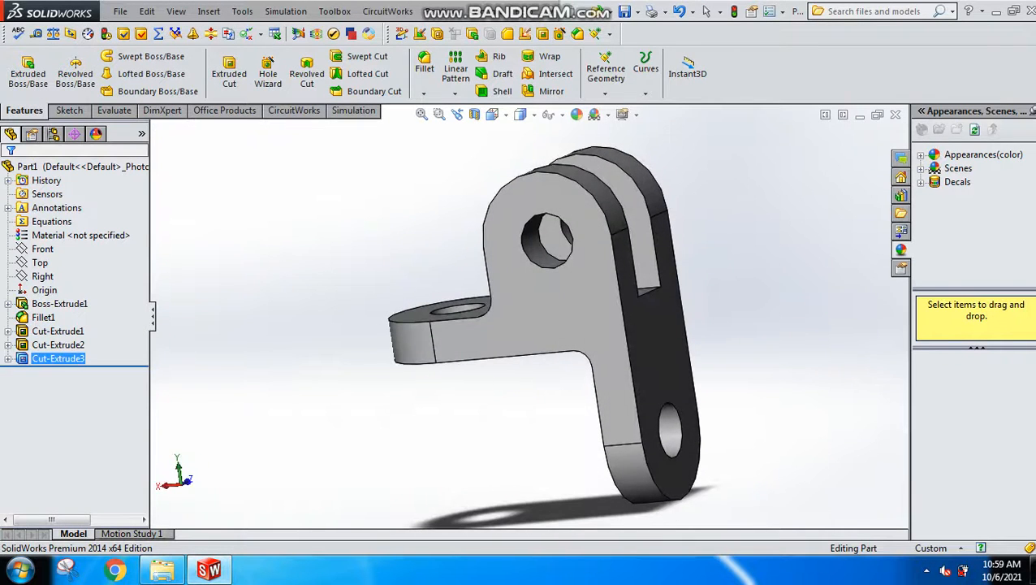
Fillet the two bottom edges of the fork slot with a constant 5 mm radius
{"action": "middle_click_drag", "start_coordinate": [569, 325], "coordinate": [385, 345]}
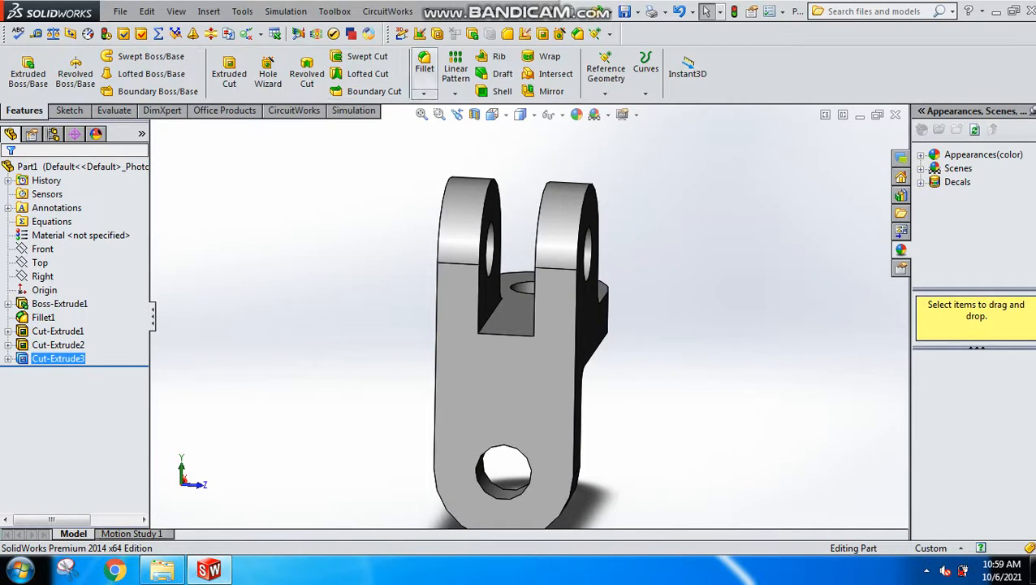
{"action": "left_click", "coordinate": [423, 93]}
{"action": "left_click", "coordinate": [432, 102]}
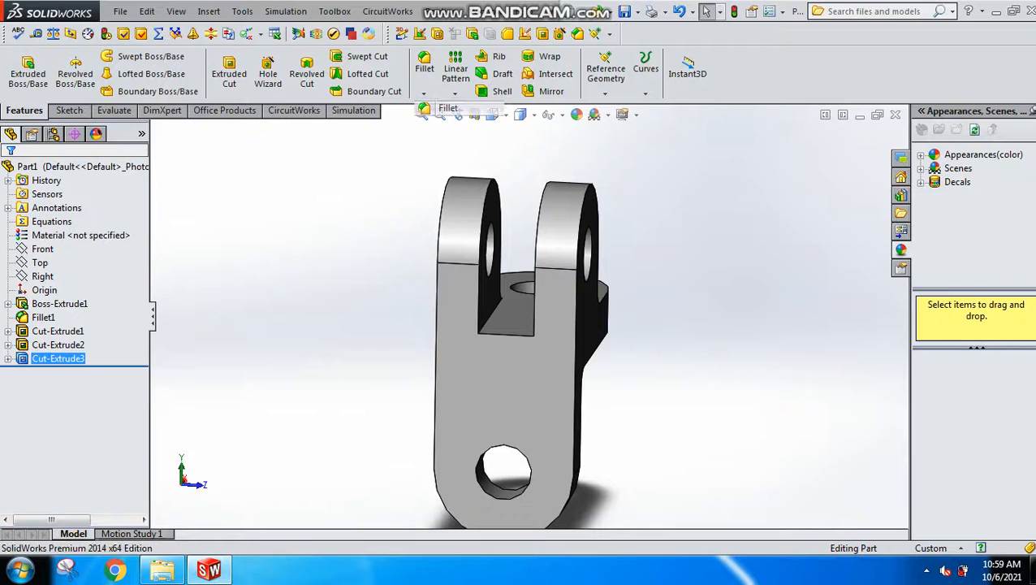
{"action": "left_click", "coordinate": [491, 315]}
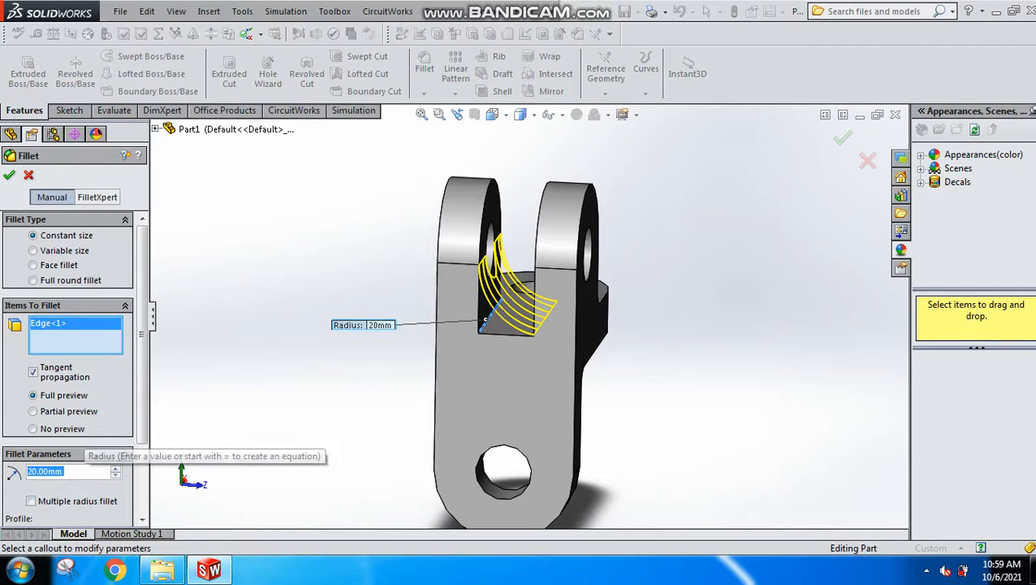
{"action": "type", "text": "5"}
{"action": "key", "text": "Return"}
{"action": "middle_click_drag", "start_coordinate": [455, 378], "coordinate": [569, 383]}
{"action": "left_click", "coordinate": [598, 324]}
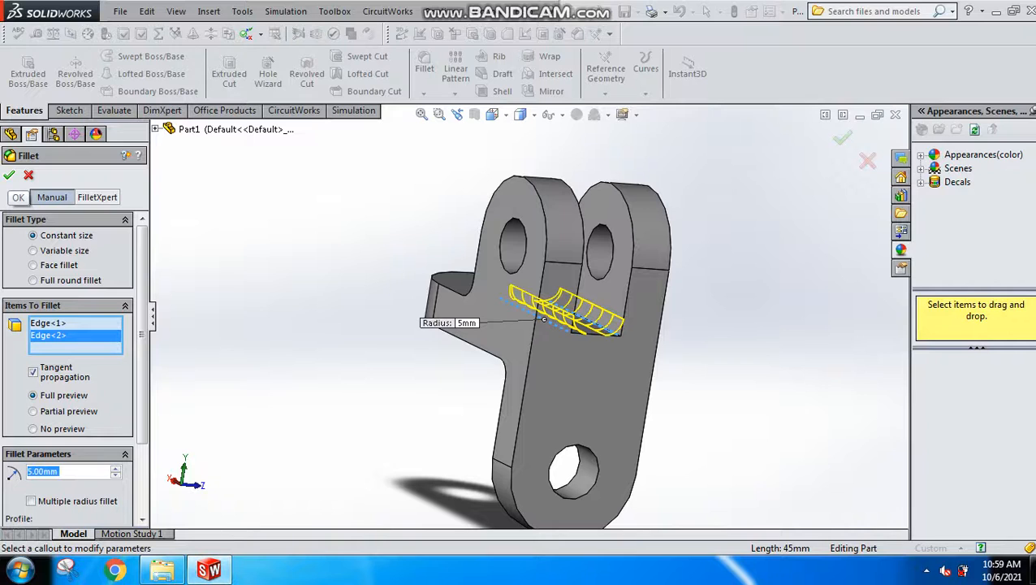
{"action": "left_click", "coordinate": [8, 175]}
{"action": "scroll", "coordinate": [528, 316], "scroll_direction": "up", "scroll_amount": 2}
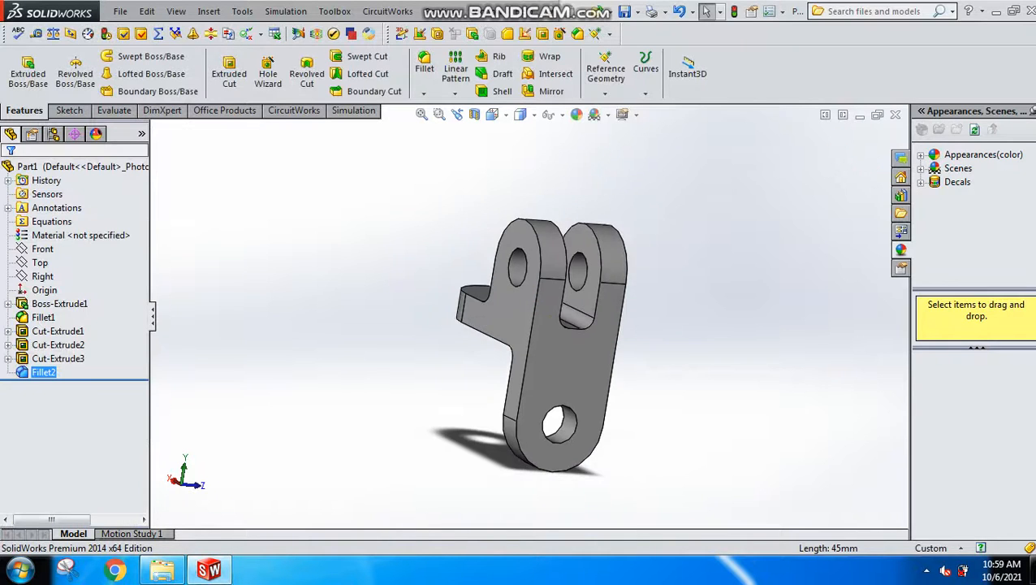
Select the curved inner-corner face between the side arm and the leg to inspect the feature it belongs to
{"action": "middle_click_drag", "start_coordinate": [561, 325], "coordinate": [690, 236]}
{"action": "left_click", "coordinate": [543, 361]}
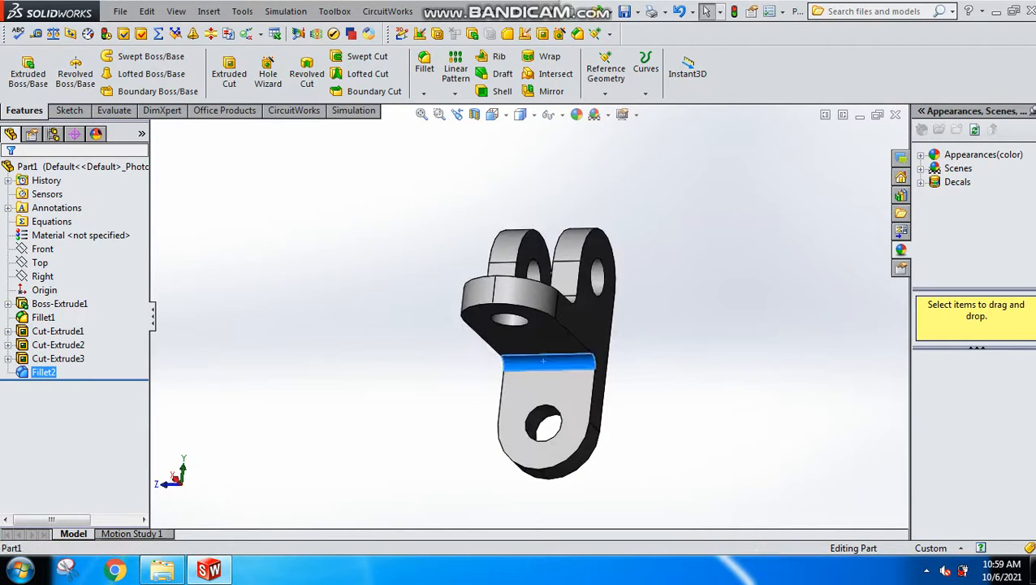
{"action": "double_click", "coordinate": [544, 361]}
{"action": "left_click", "coordinate": [543, 360]}
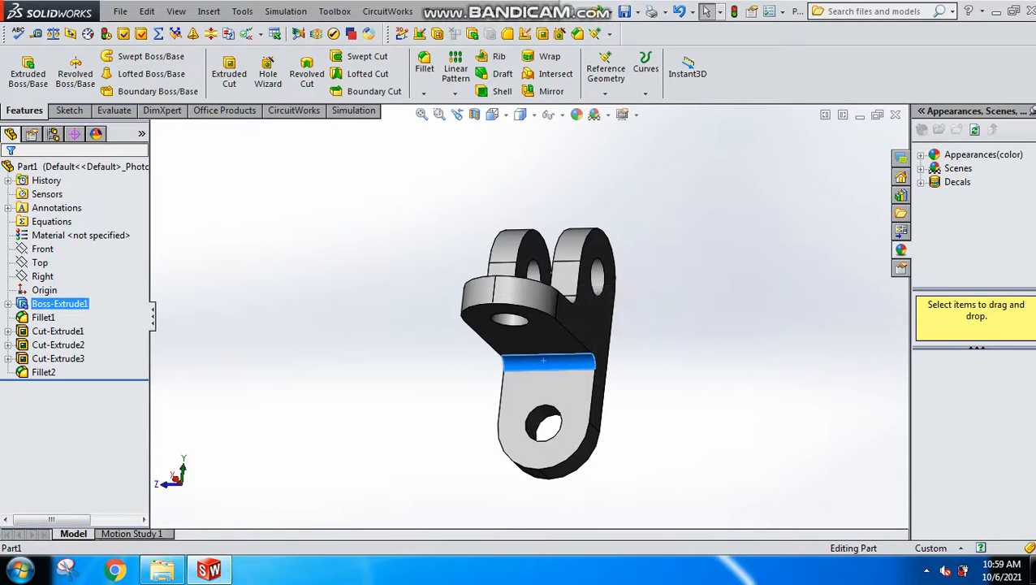